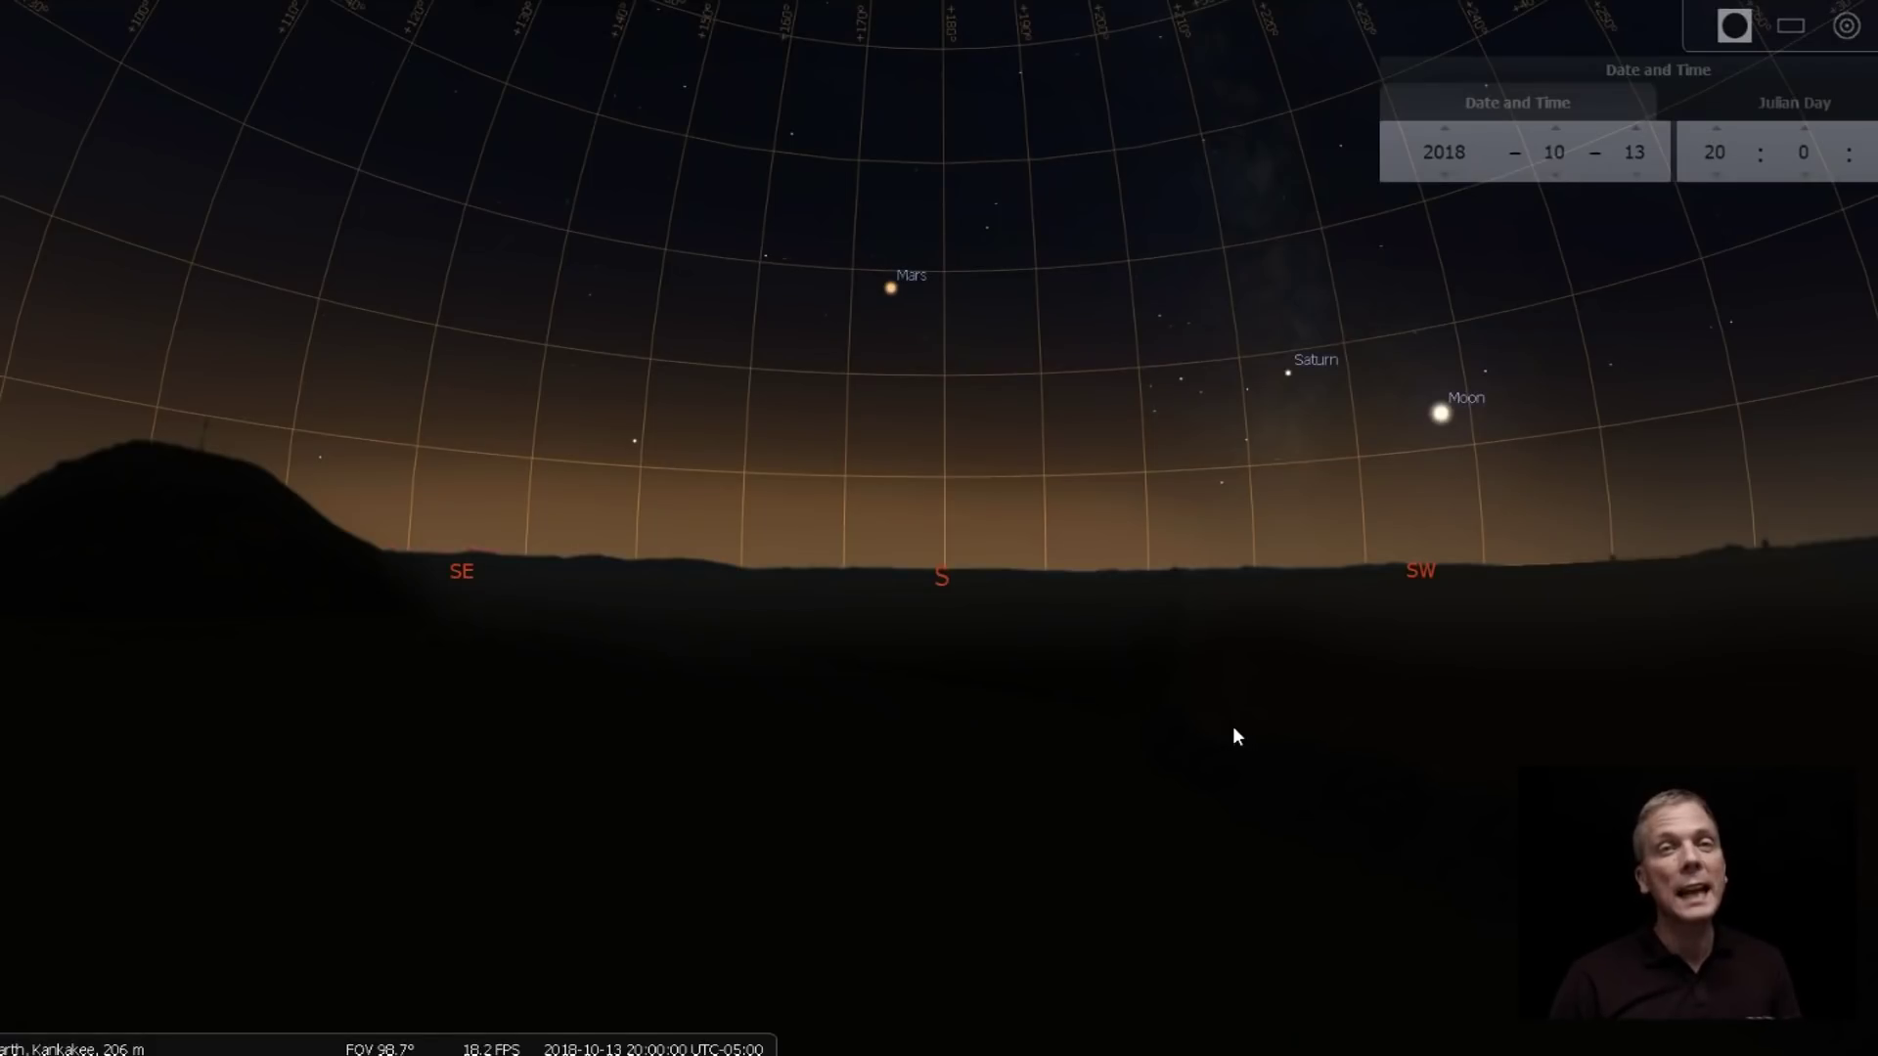
Step: Raise the solar system labels and markers amount to nearly its maximum and turn on planet markers
{"action": "left_click", "coordinate": [1221, 736]}
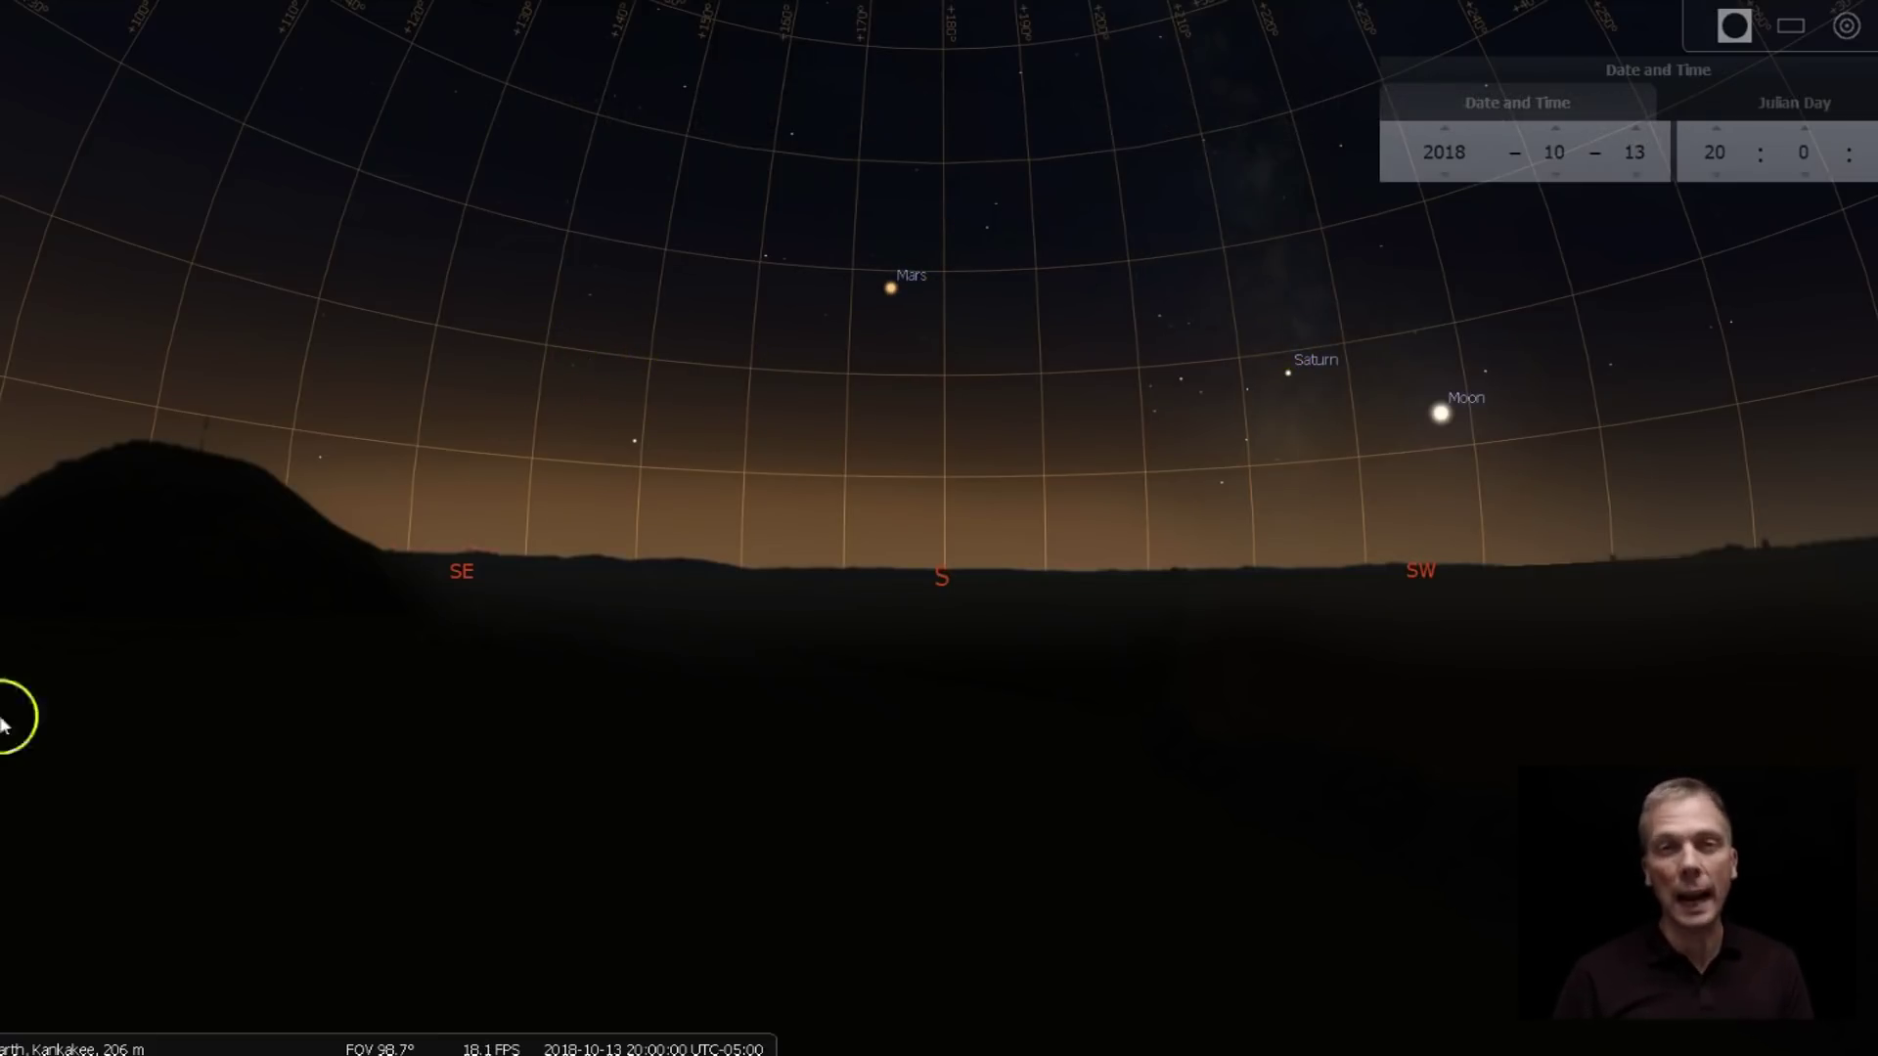
{"action": "left_click", "coordinate": [10, 783]}
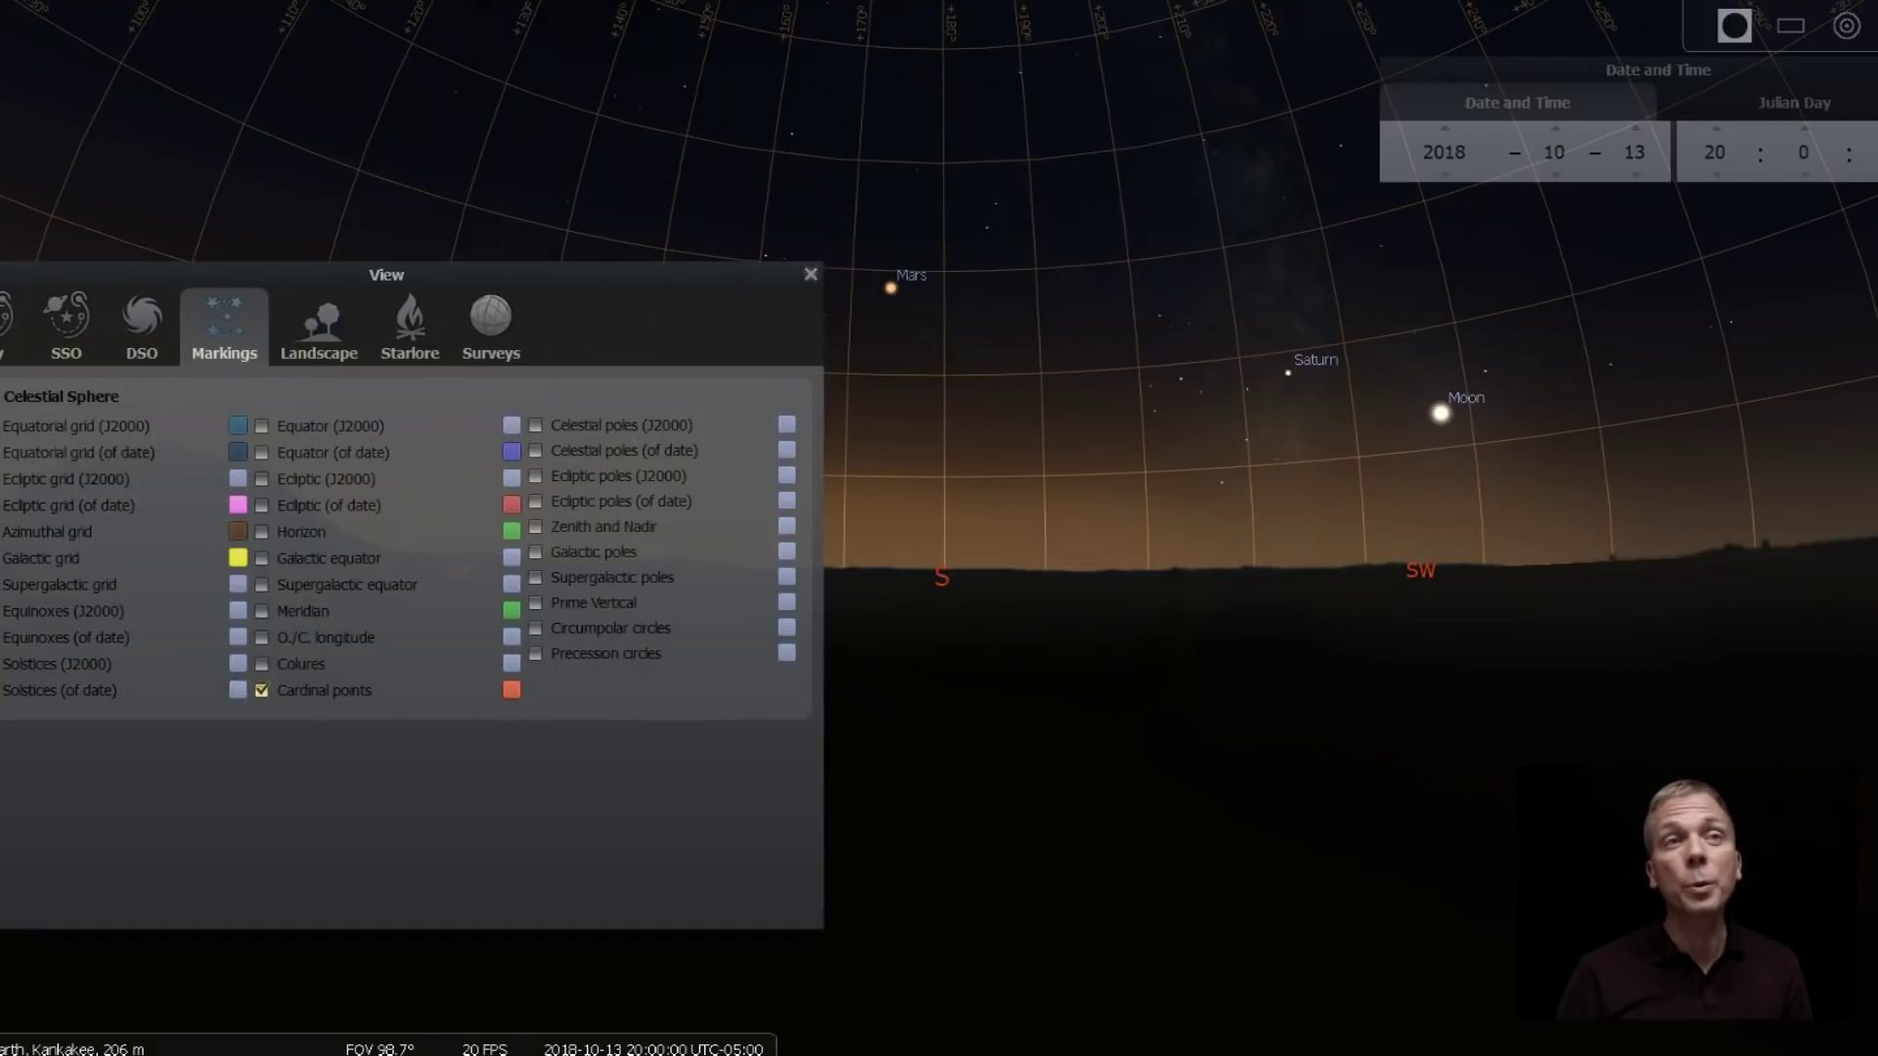
{"action": "left_click", "coordinate": [74, 323]}
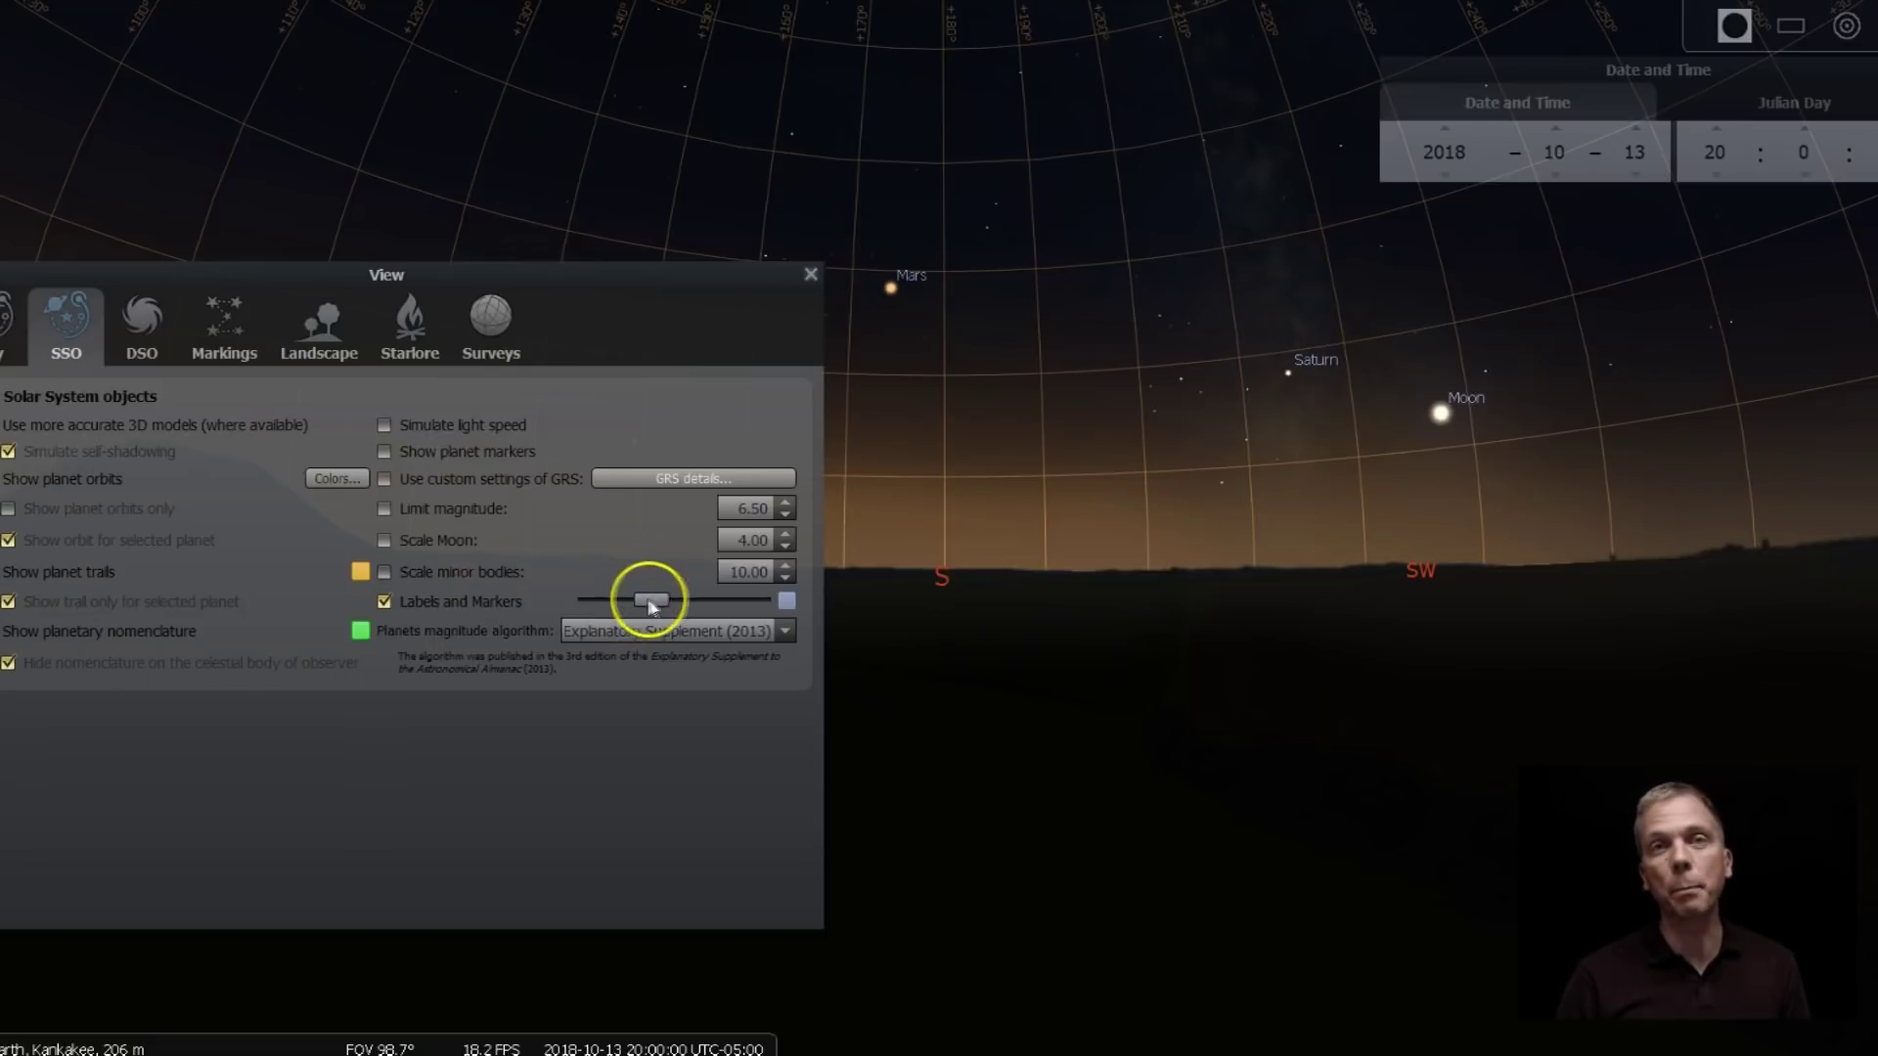
{"action": "left_click_drag", "start_coordinate": [649, 601], "coordinate": [767, 601]}
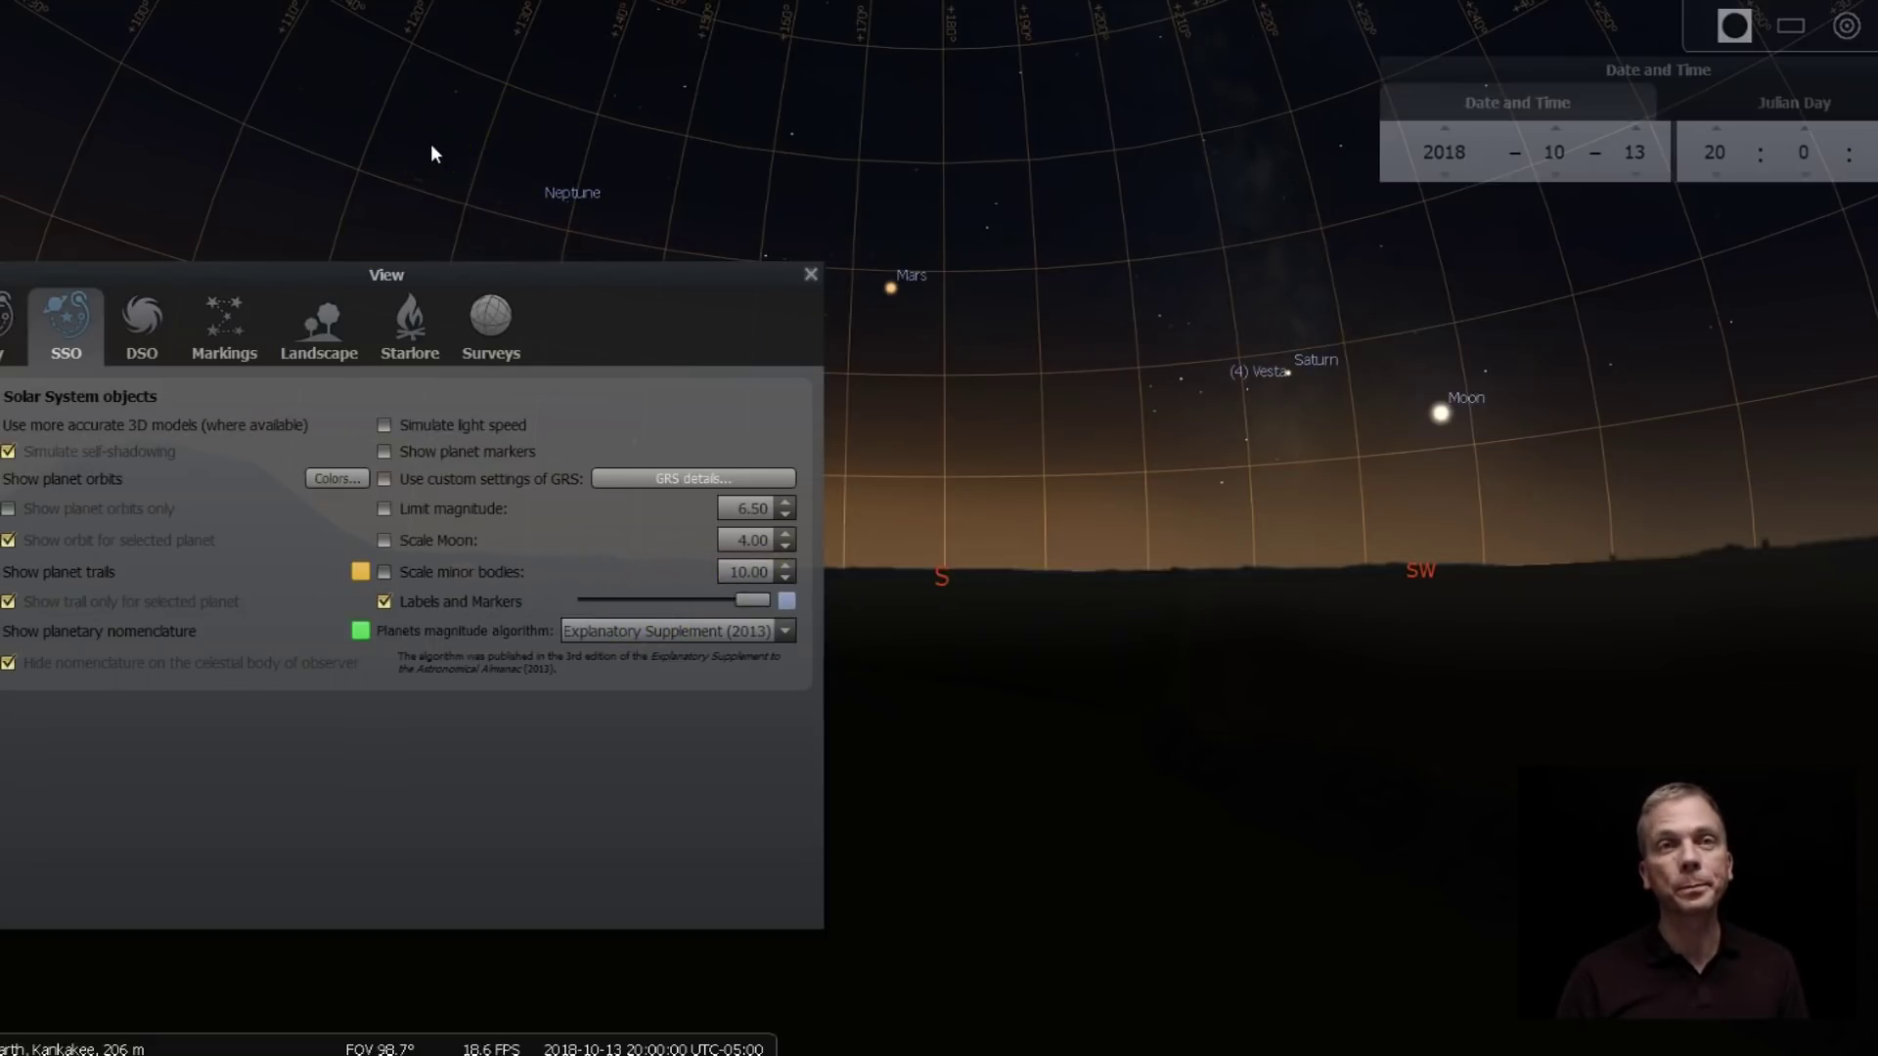
{"action": "left_click", "coordinate": [384, 451]}
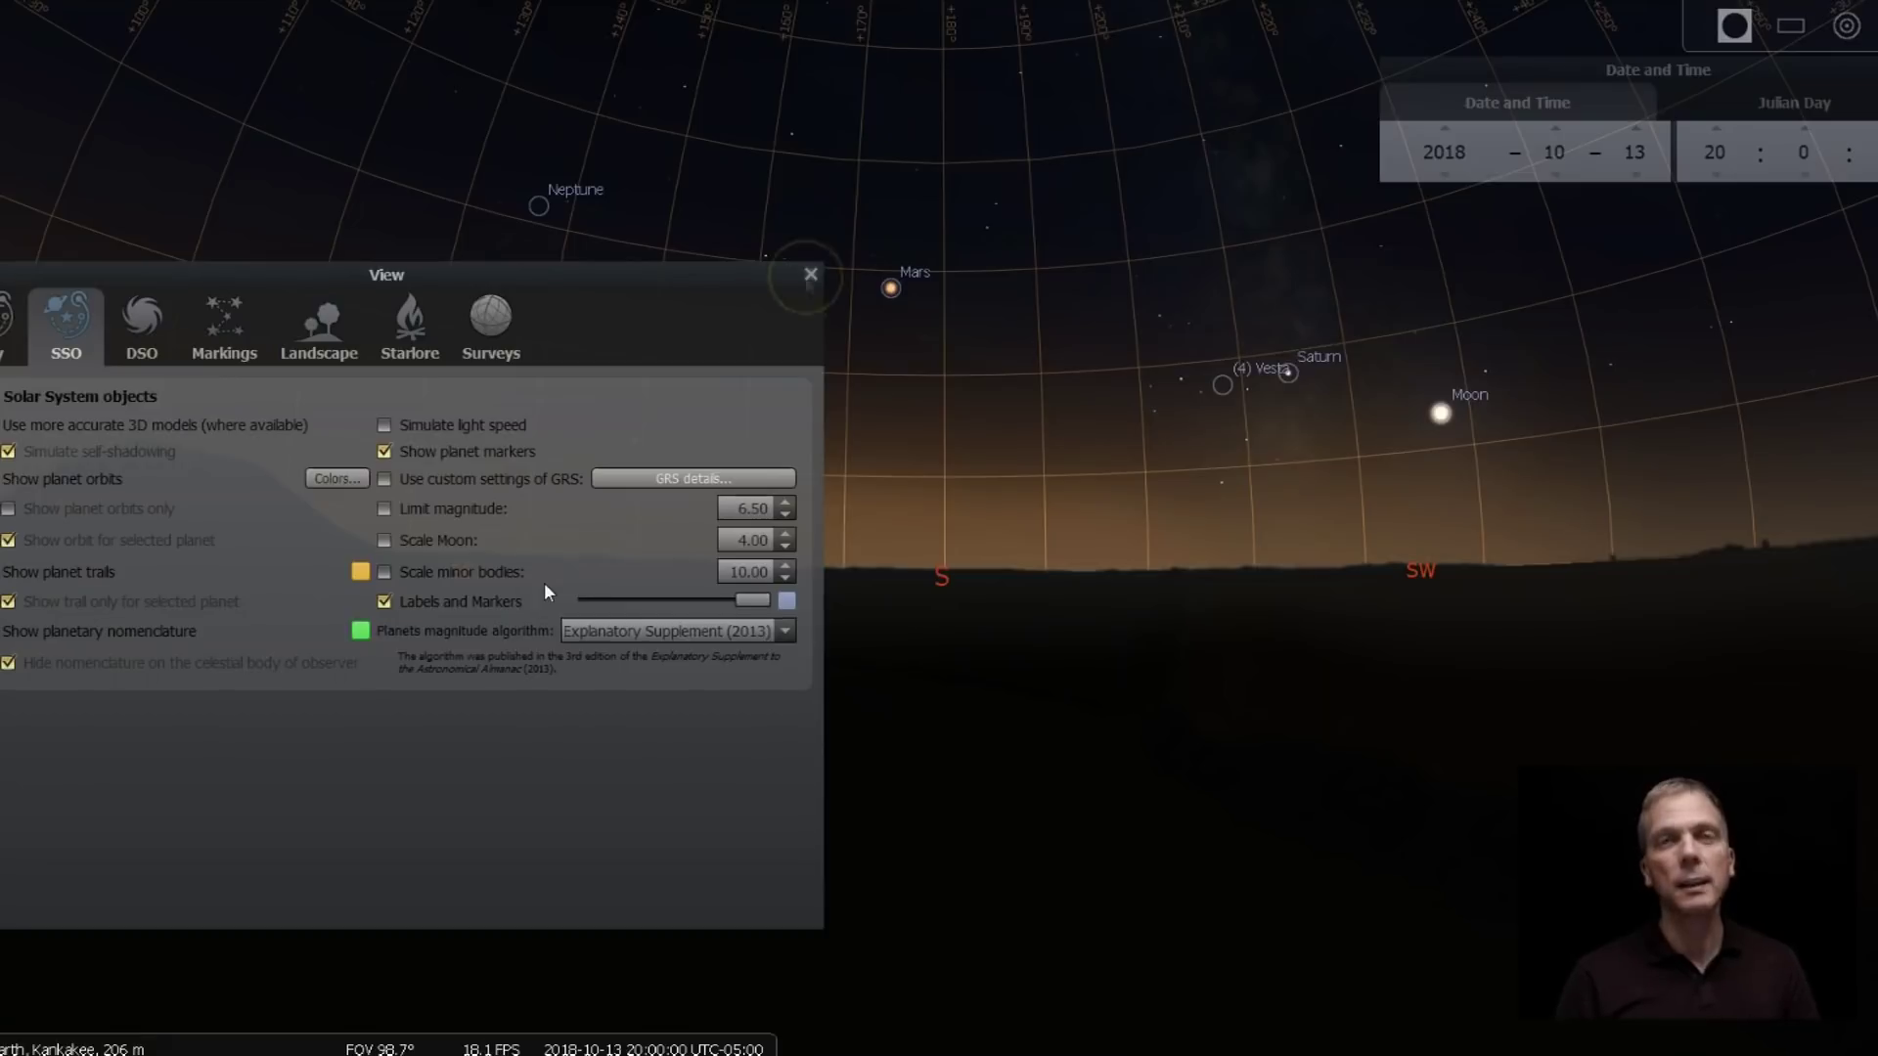
{"action": "key", "text": "F4"}
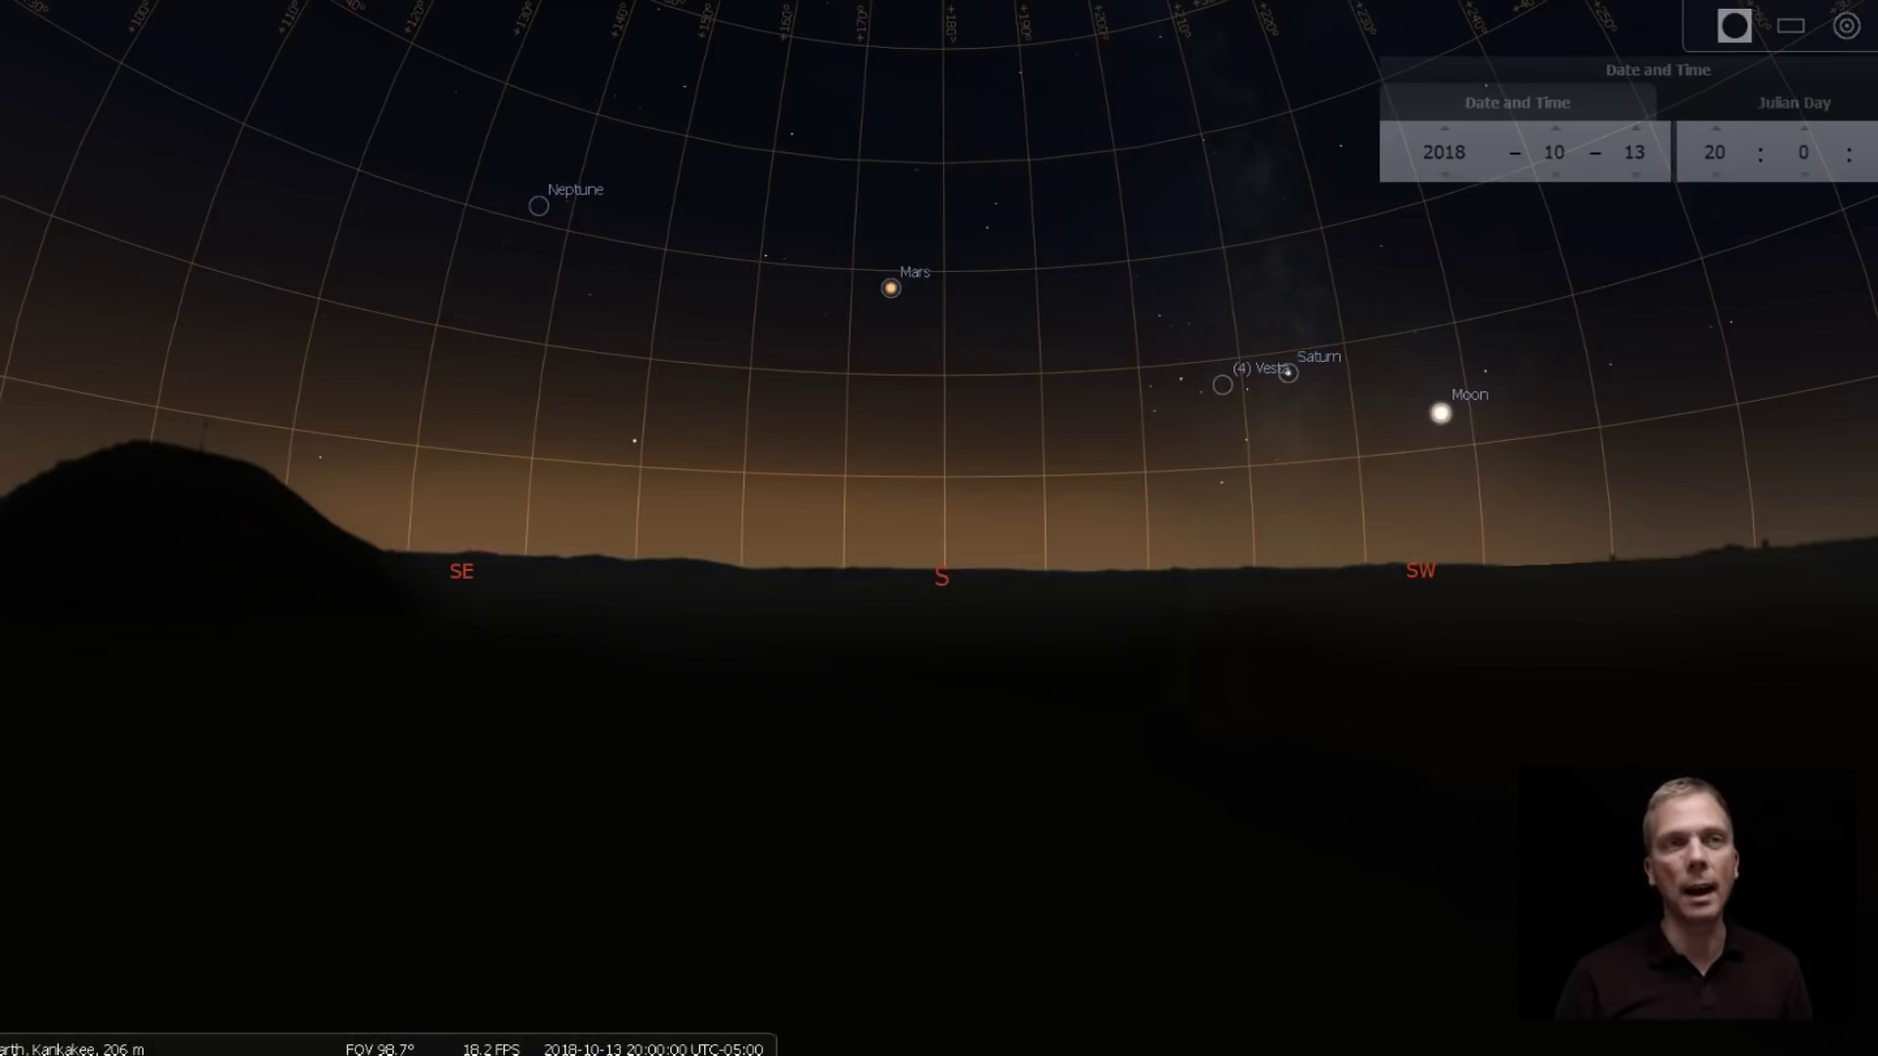
Step: Show the ecliptic (of date) line among the celestial sphere markings and close the view settings
{"action": "key", "text": "F4"}
{"action": "left_click", "coordinate": [227, 342]}
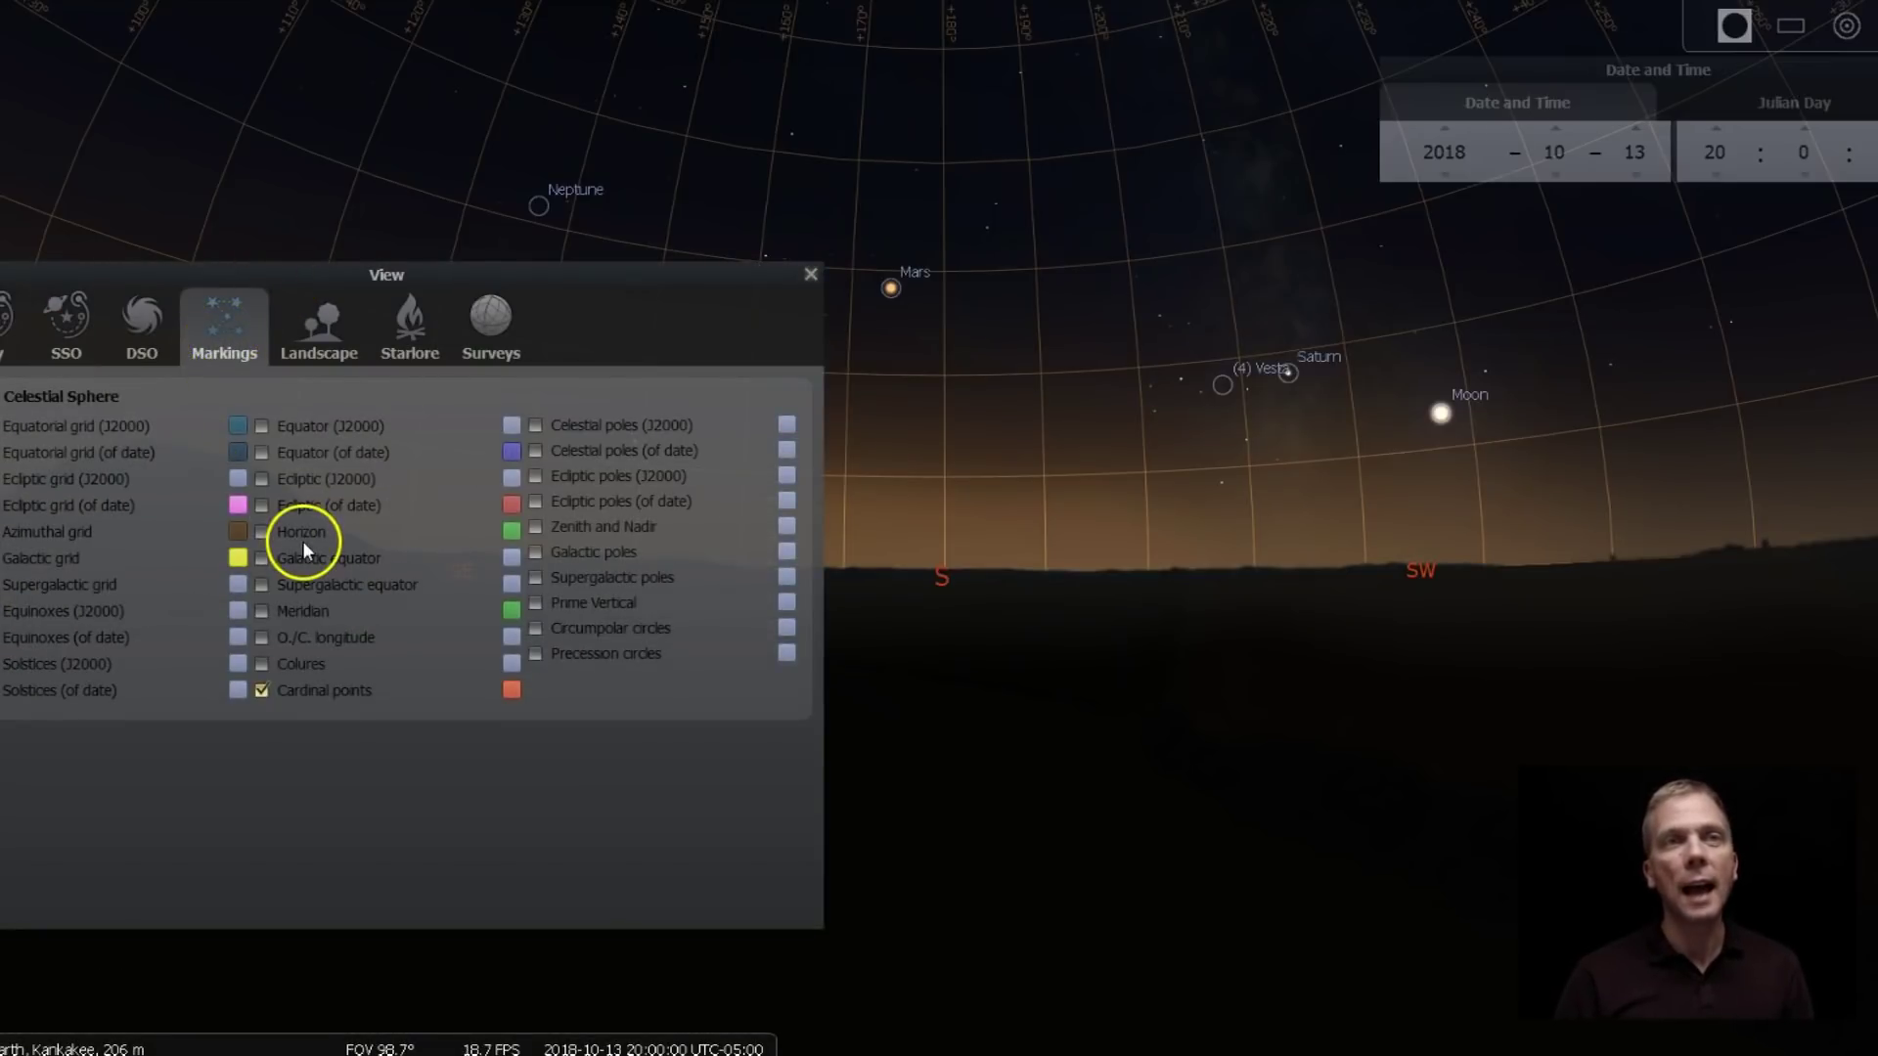
{"action": "left_click", "coordinate": [260, 505]}
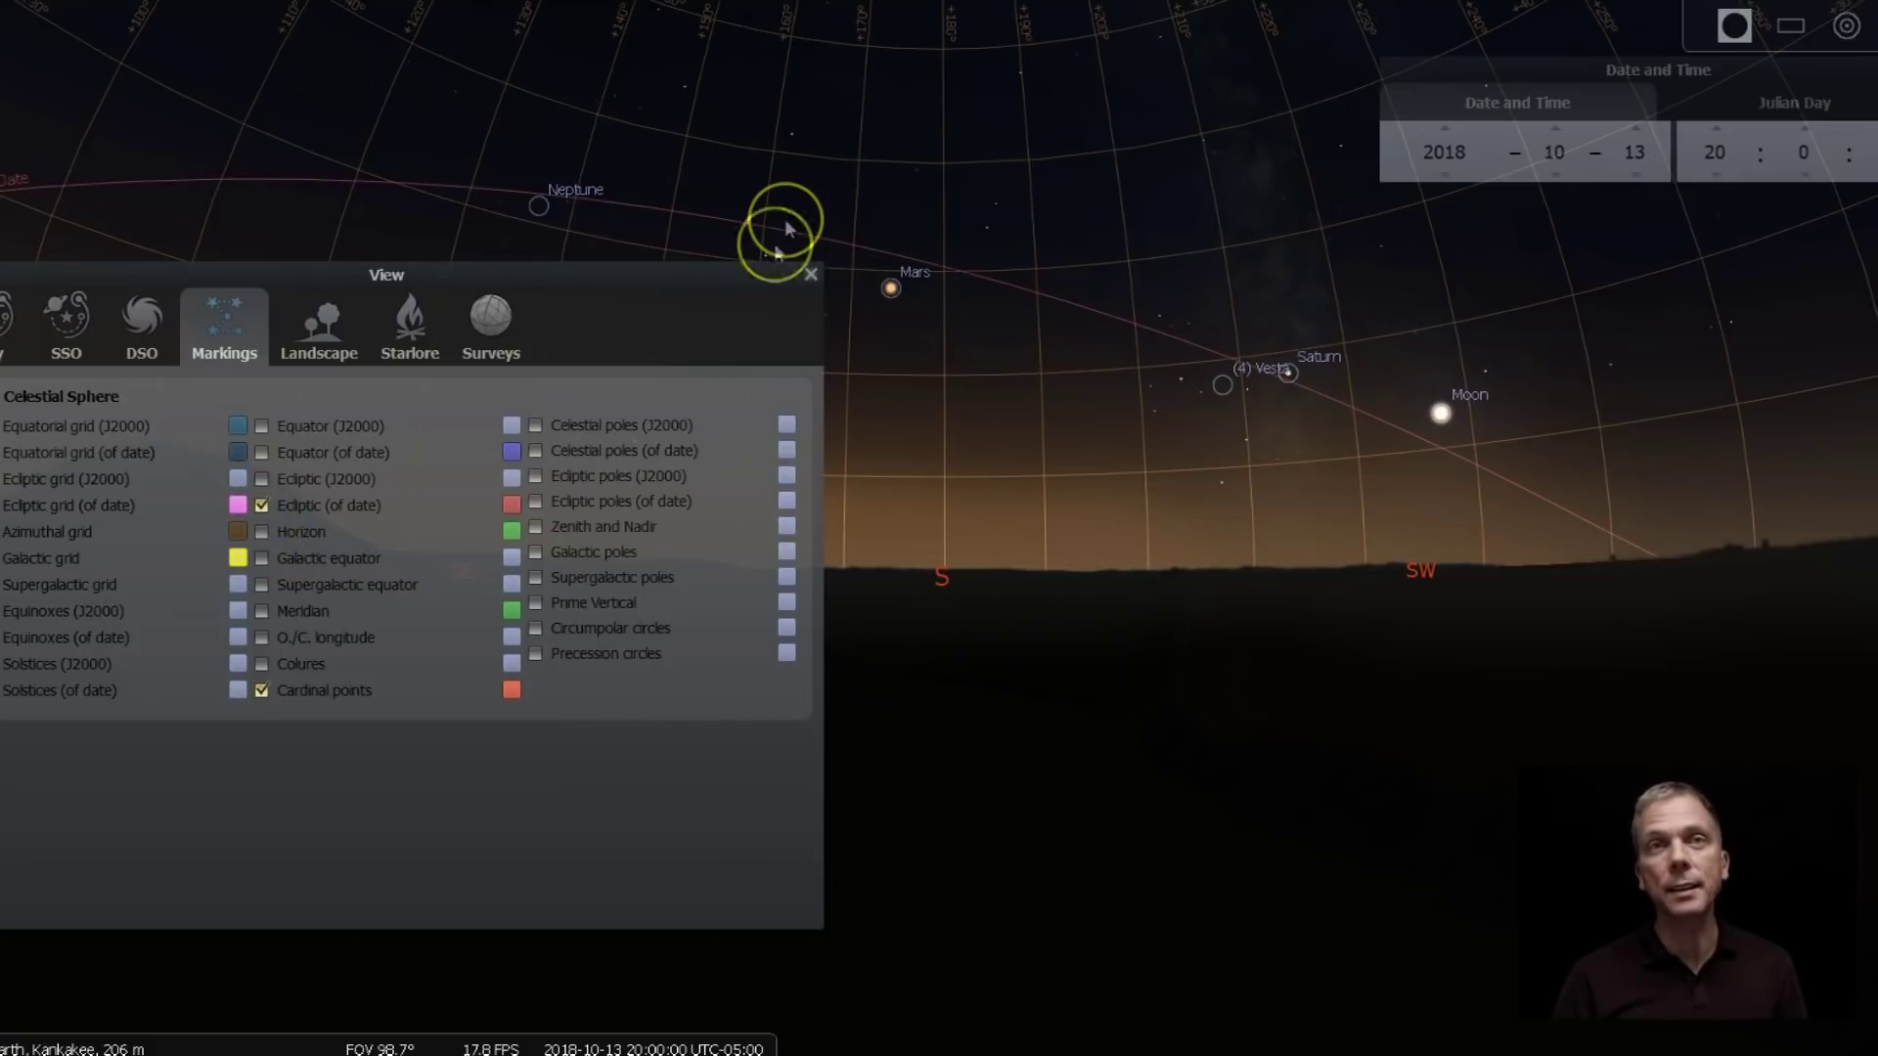
{"action": "left_click", "coordinate": [811, 275]}
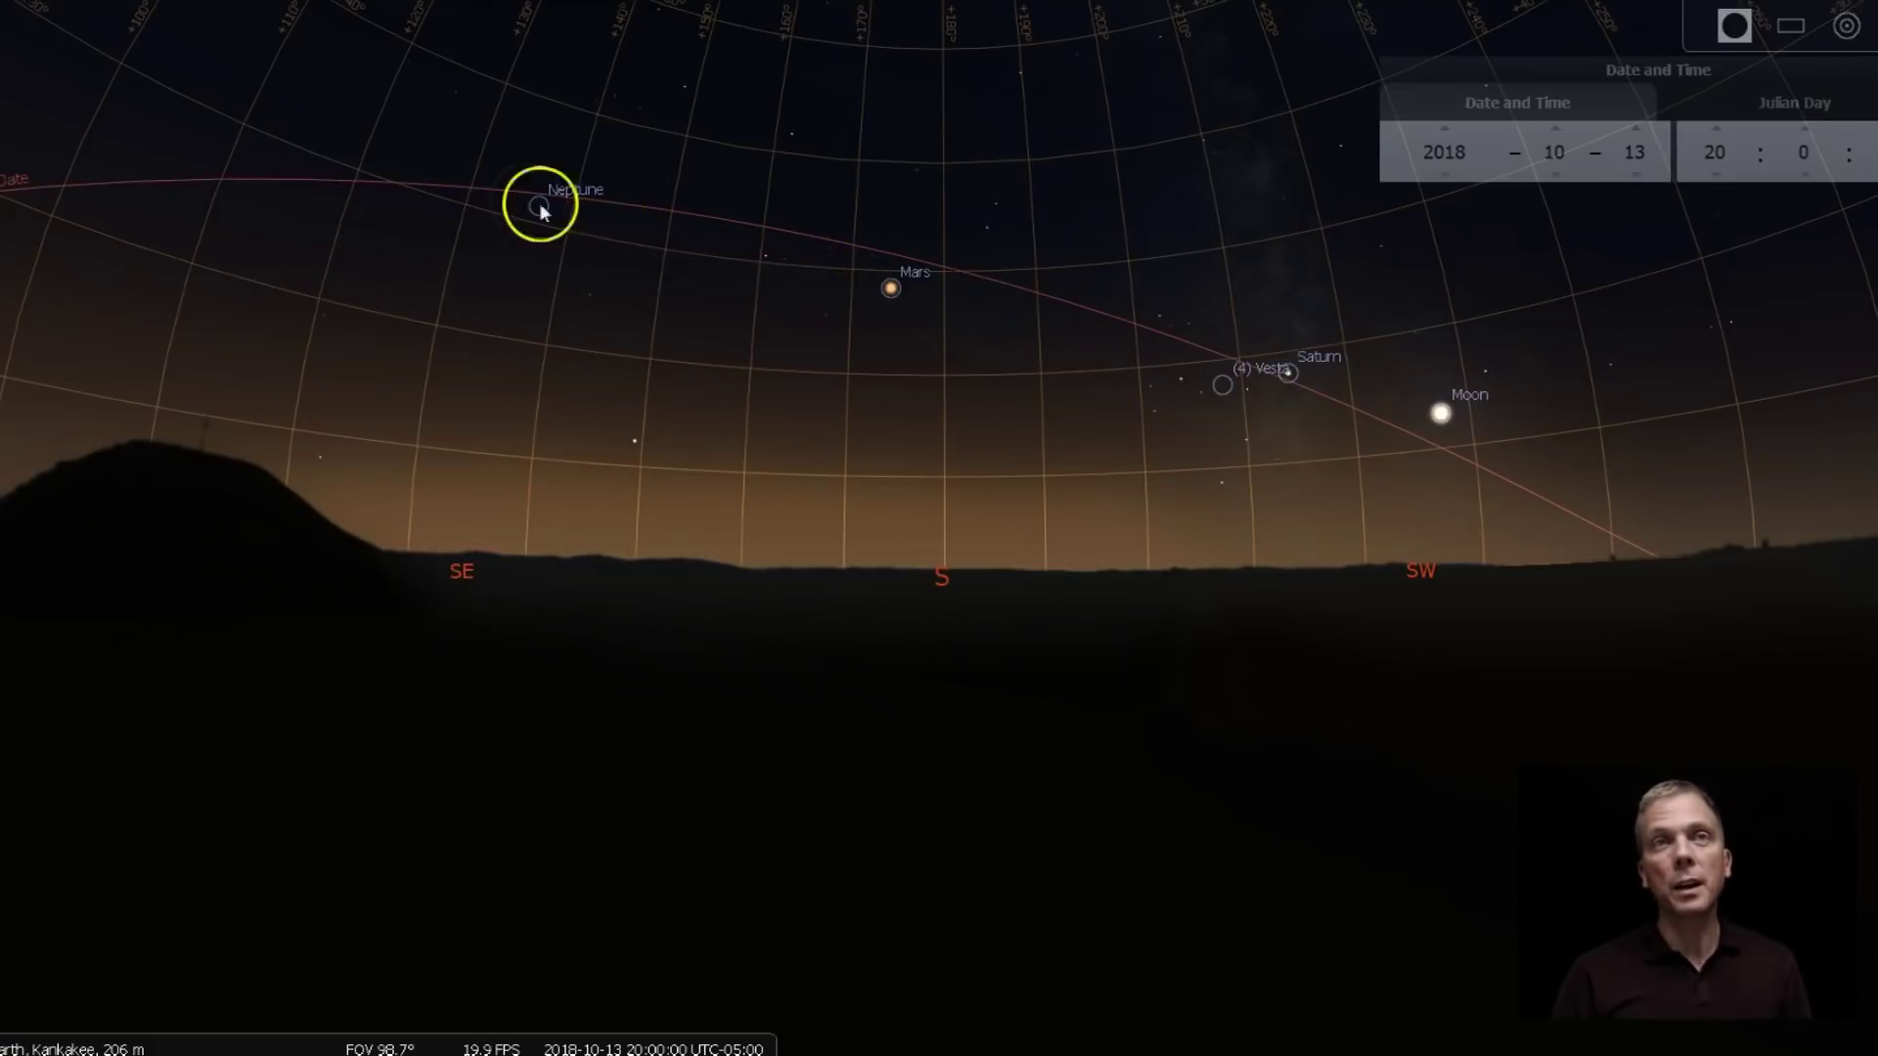
Step: Advance the date monthly to 2019-01-13, using 19:00 in December and 18:00 in January, to follow Neptune's position
{"action": "left_click", "coordinate": [1554, 128]}
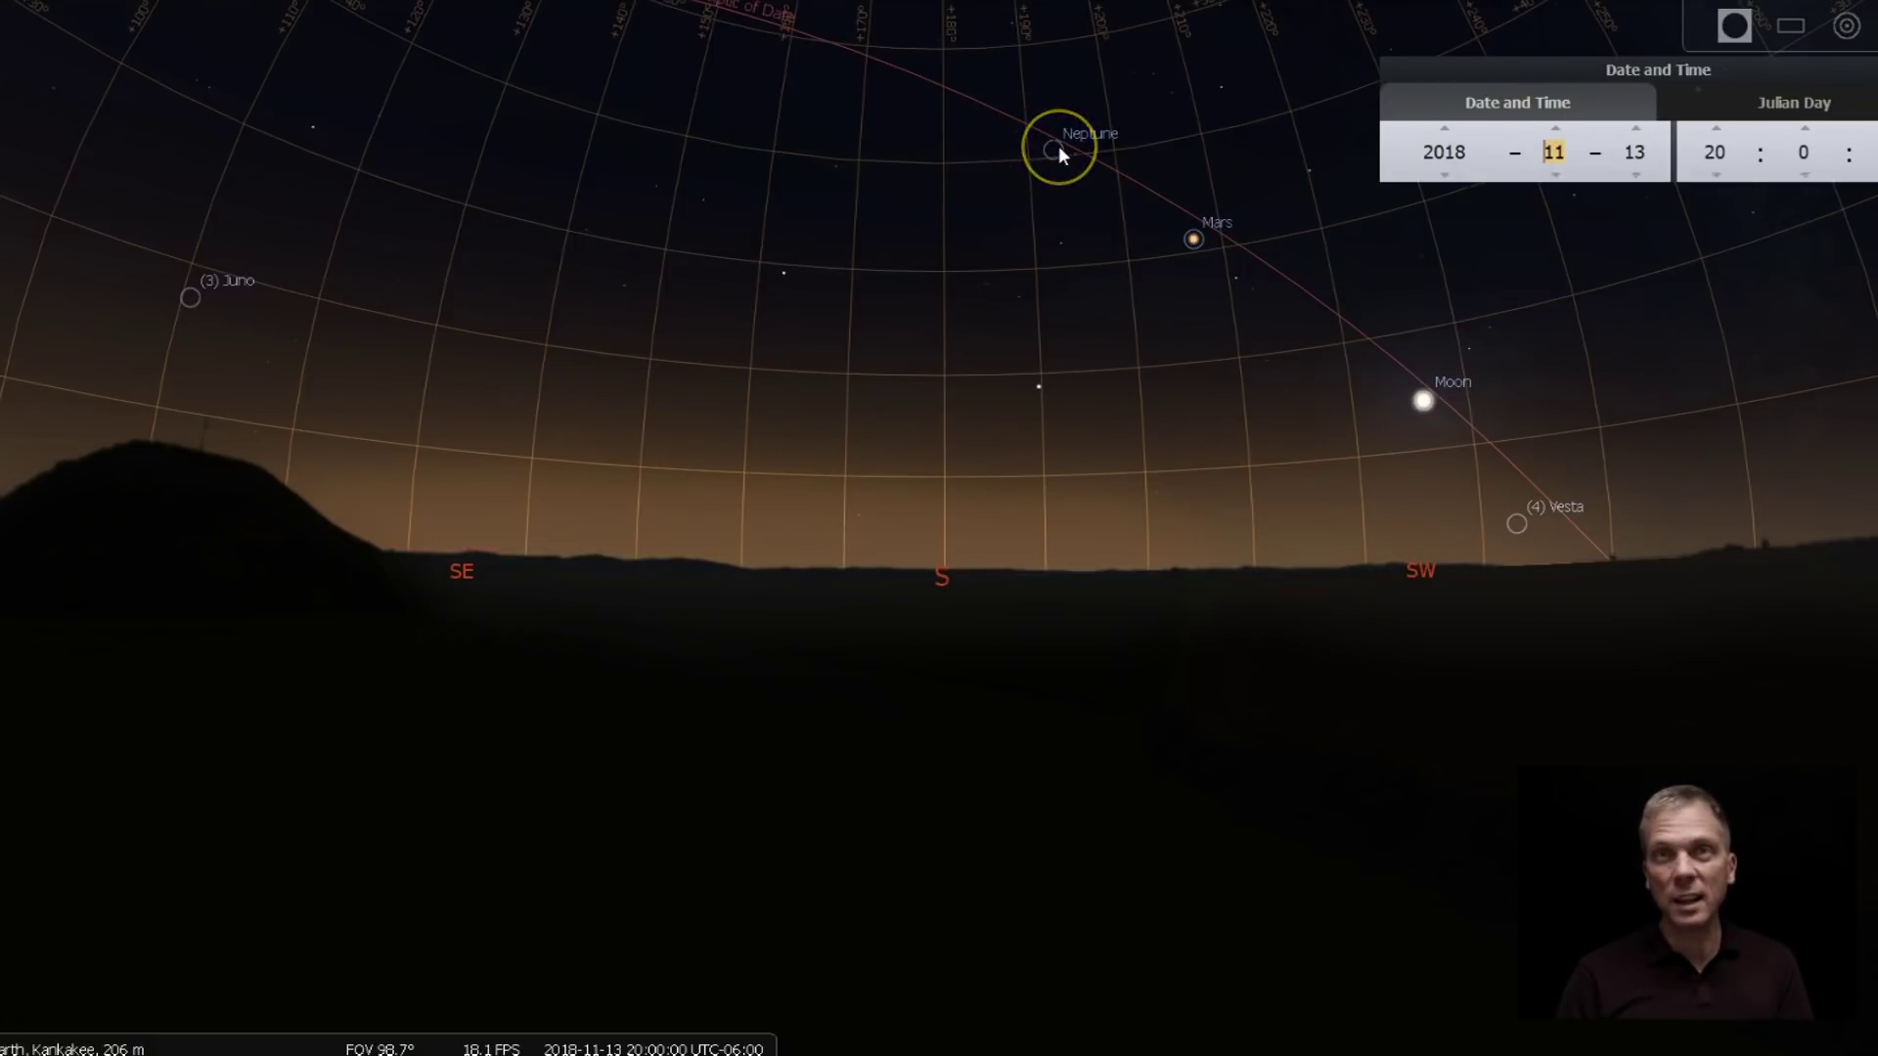
{"action": "left_click", "coordinate": [1554, 128]}
{"action": "left_click_drag", "start_coordinate": [1597, 61], "coordinate": [662, 58]}
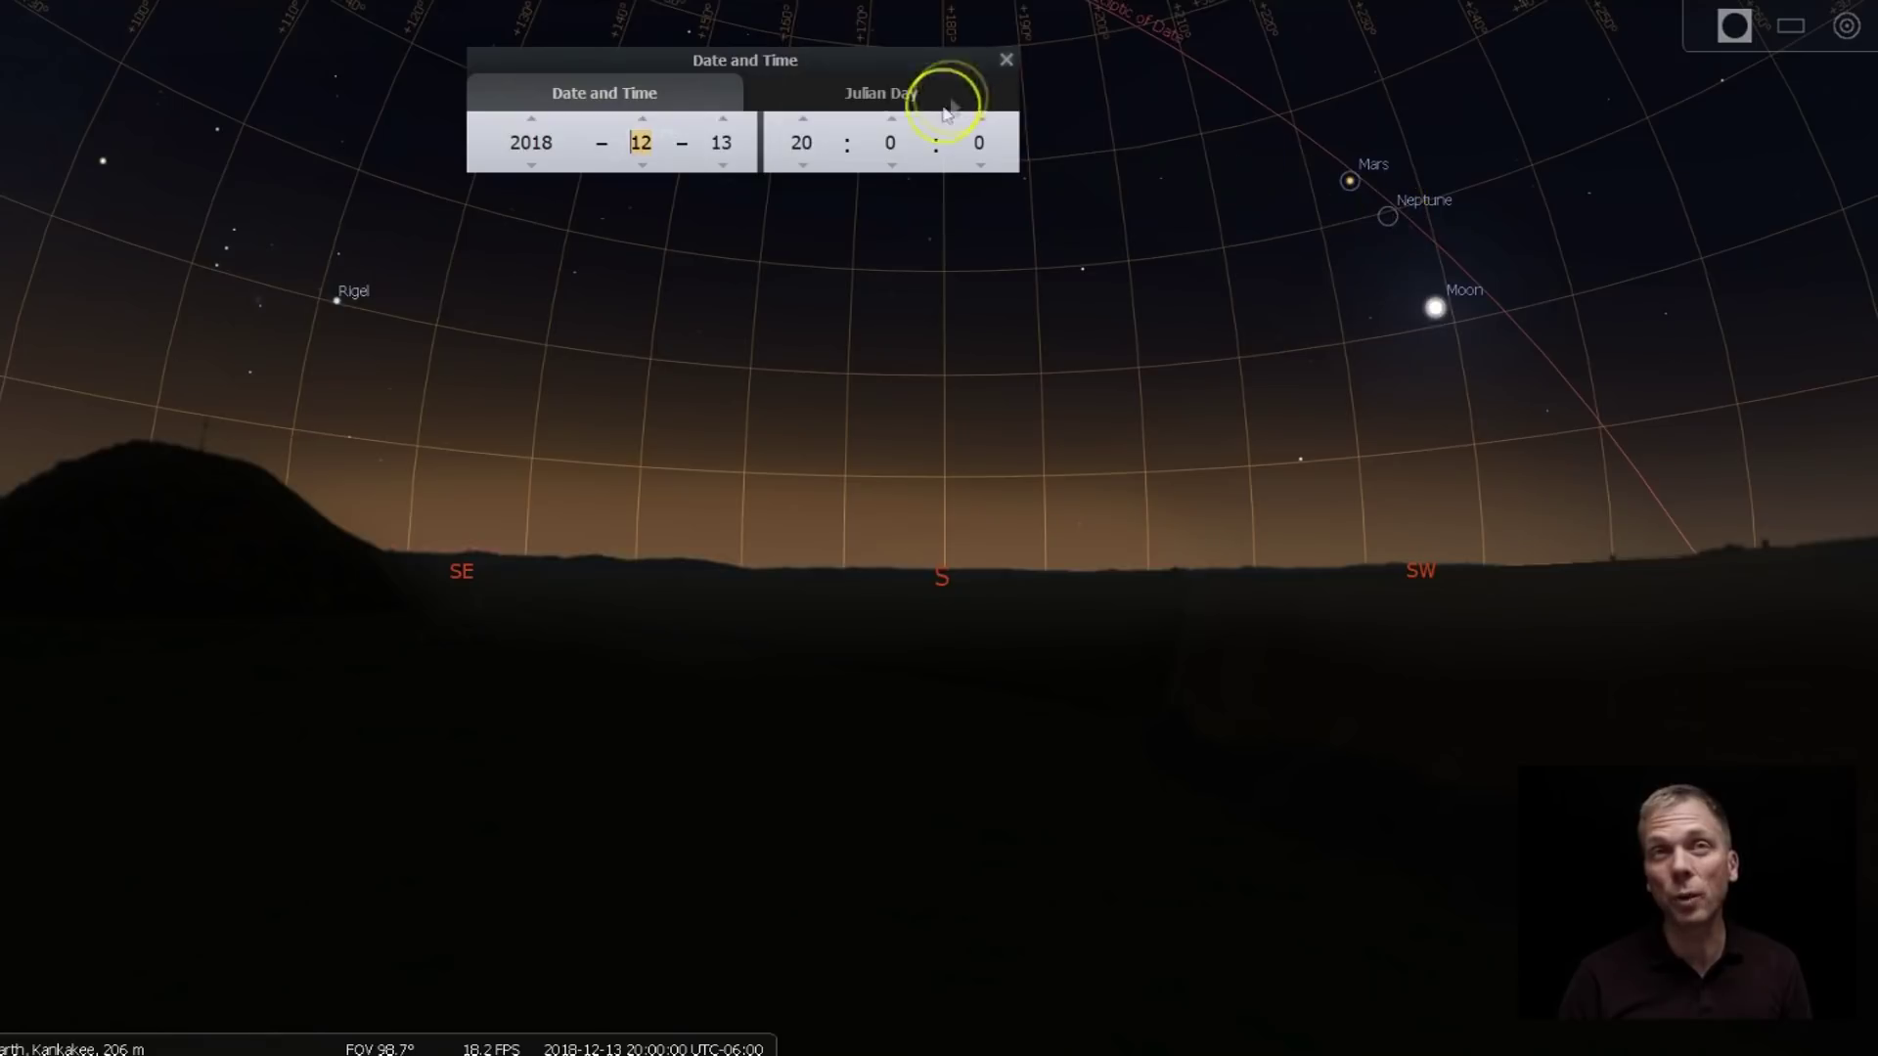
{"action": "left_click", "coordinate": [805, 163]}
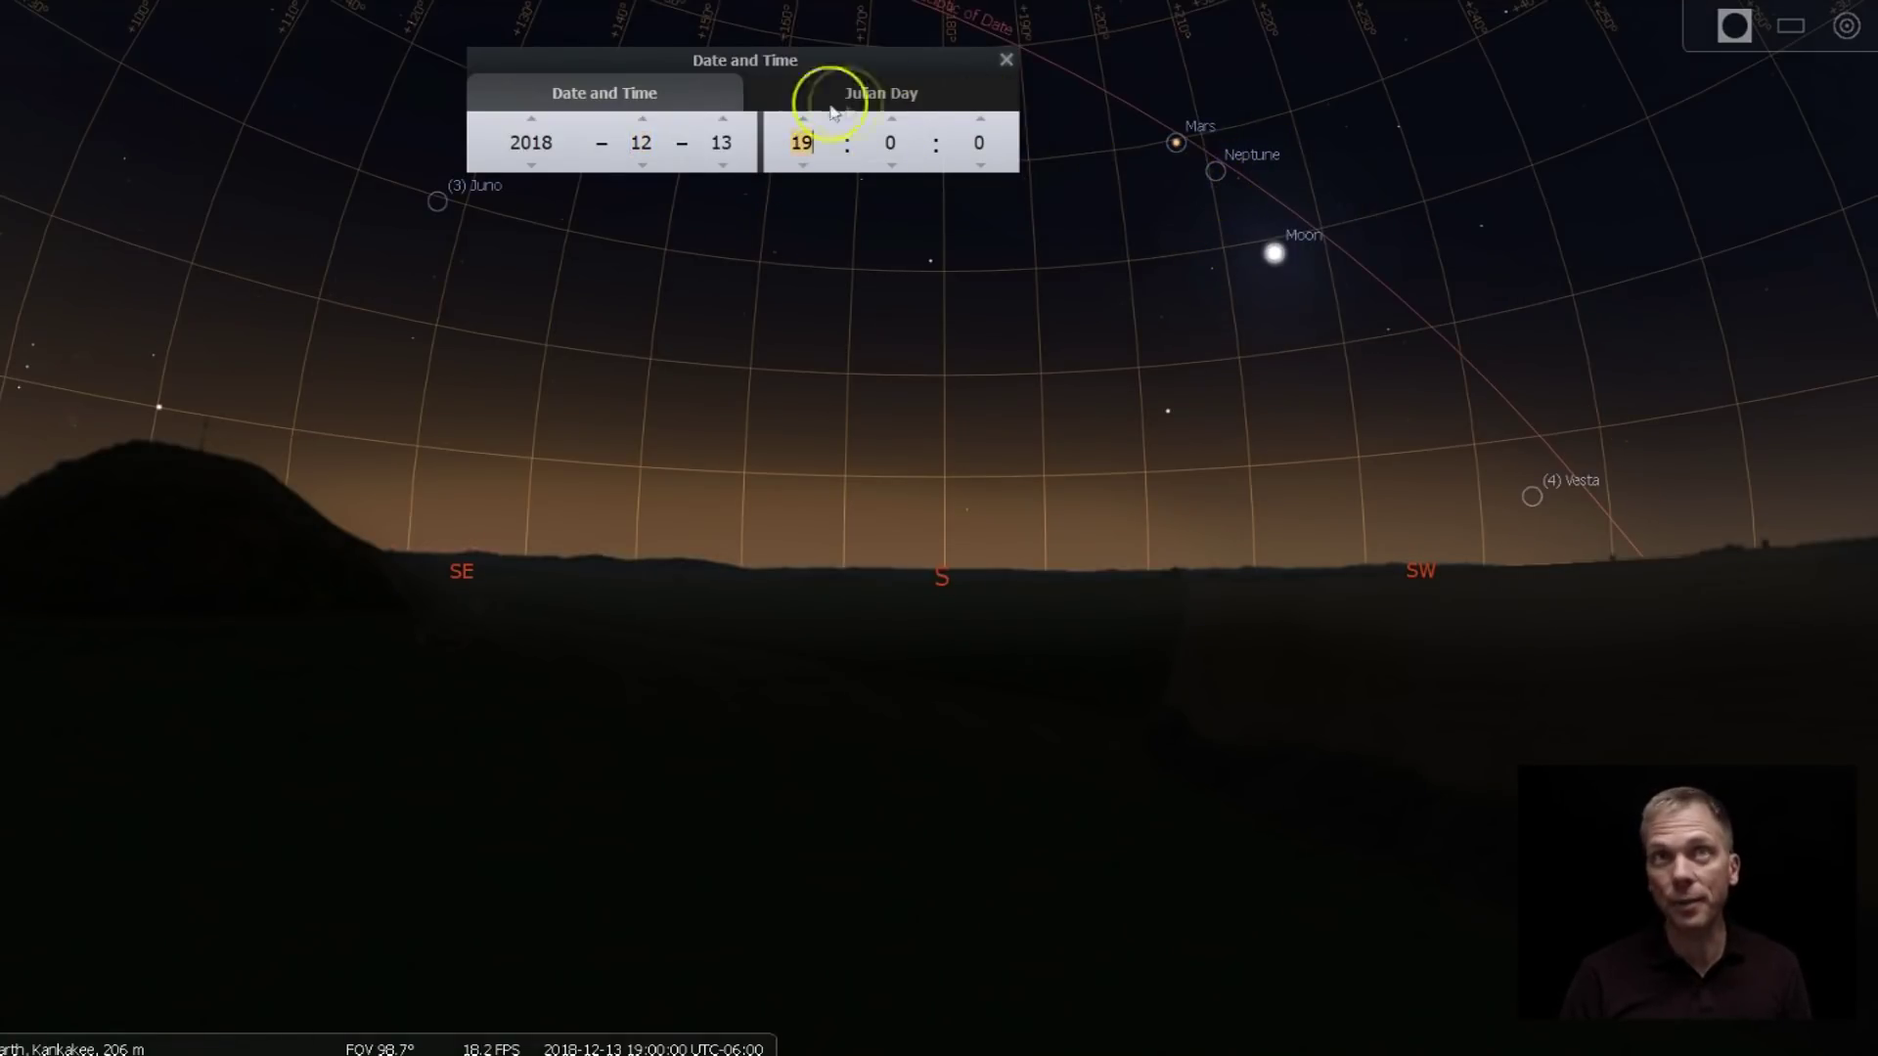
{"action": "left_click", "coordinate": [643, 120]}
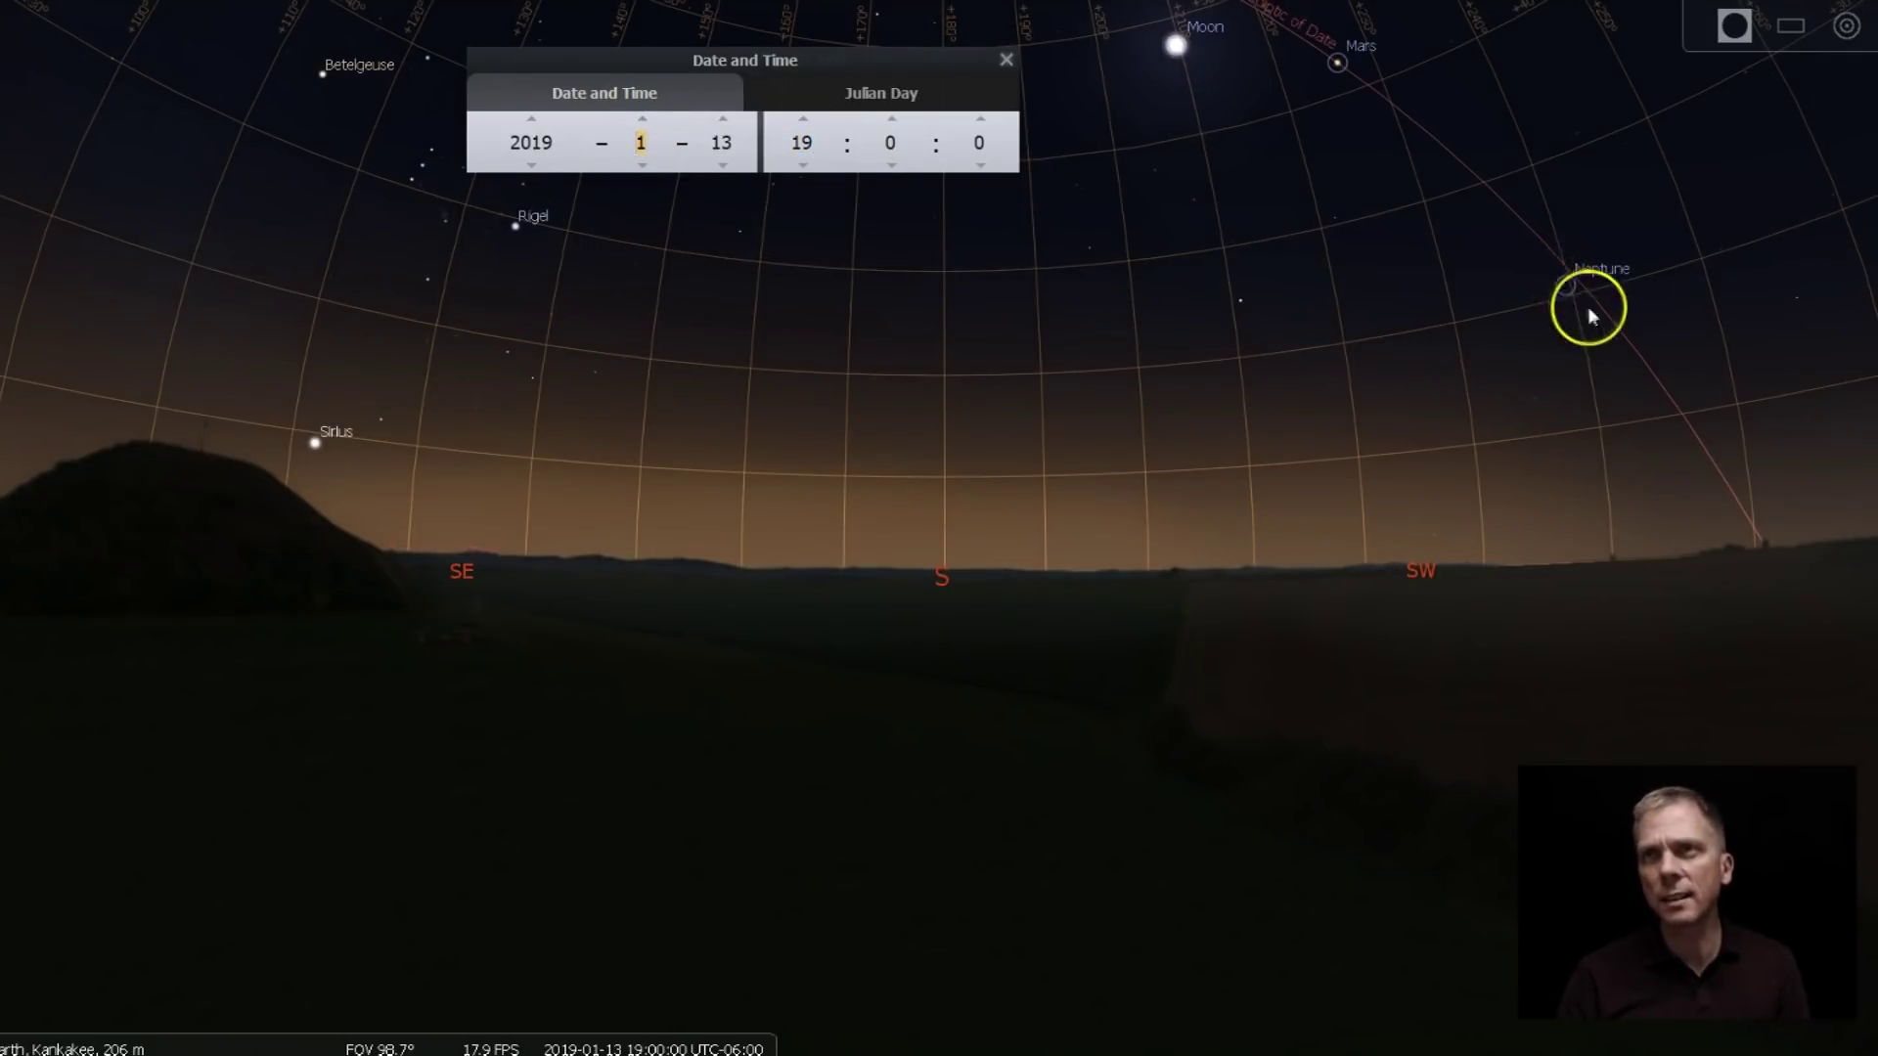
{"action": "left_click", "coordinate": [804, 166]}
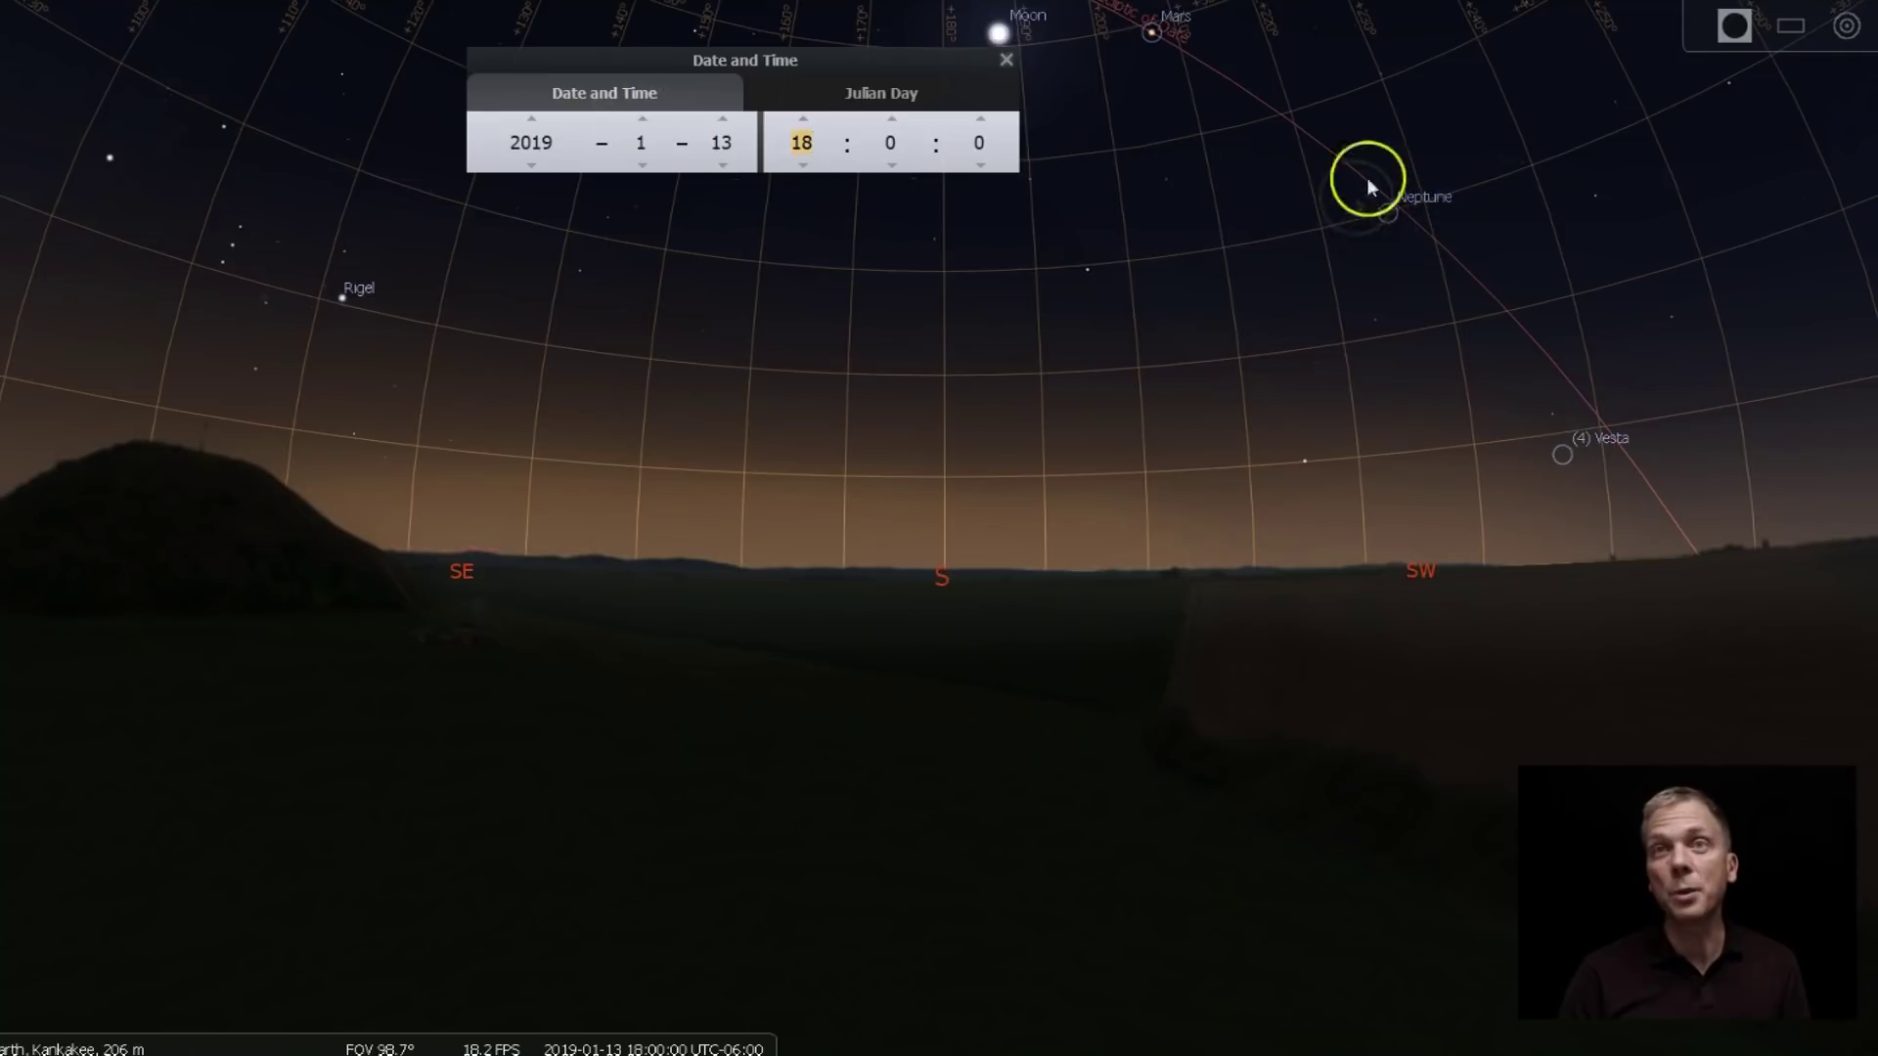
Step: Set the date back to 2018-10-13 and the time to 20:00, and close the date and time window
{"action": "left_click", "coordinate": [642, 166]}
{"action": "left_click", "coordinate": [641, 166]}
{"action": "left_click", "coordinate": [642, 167]}
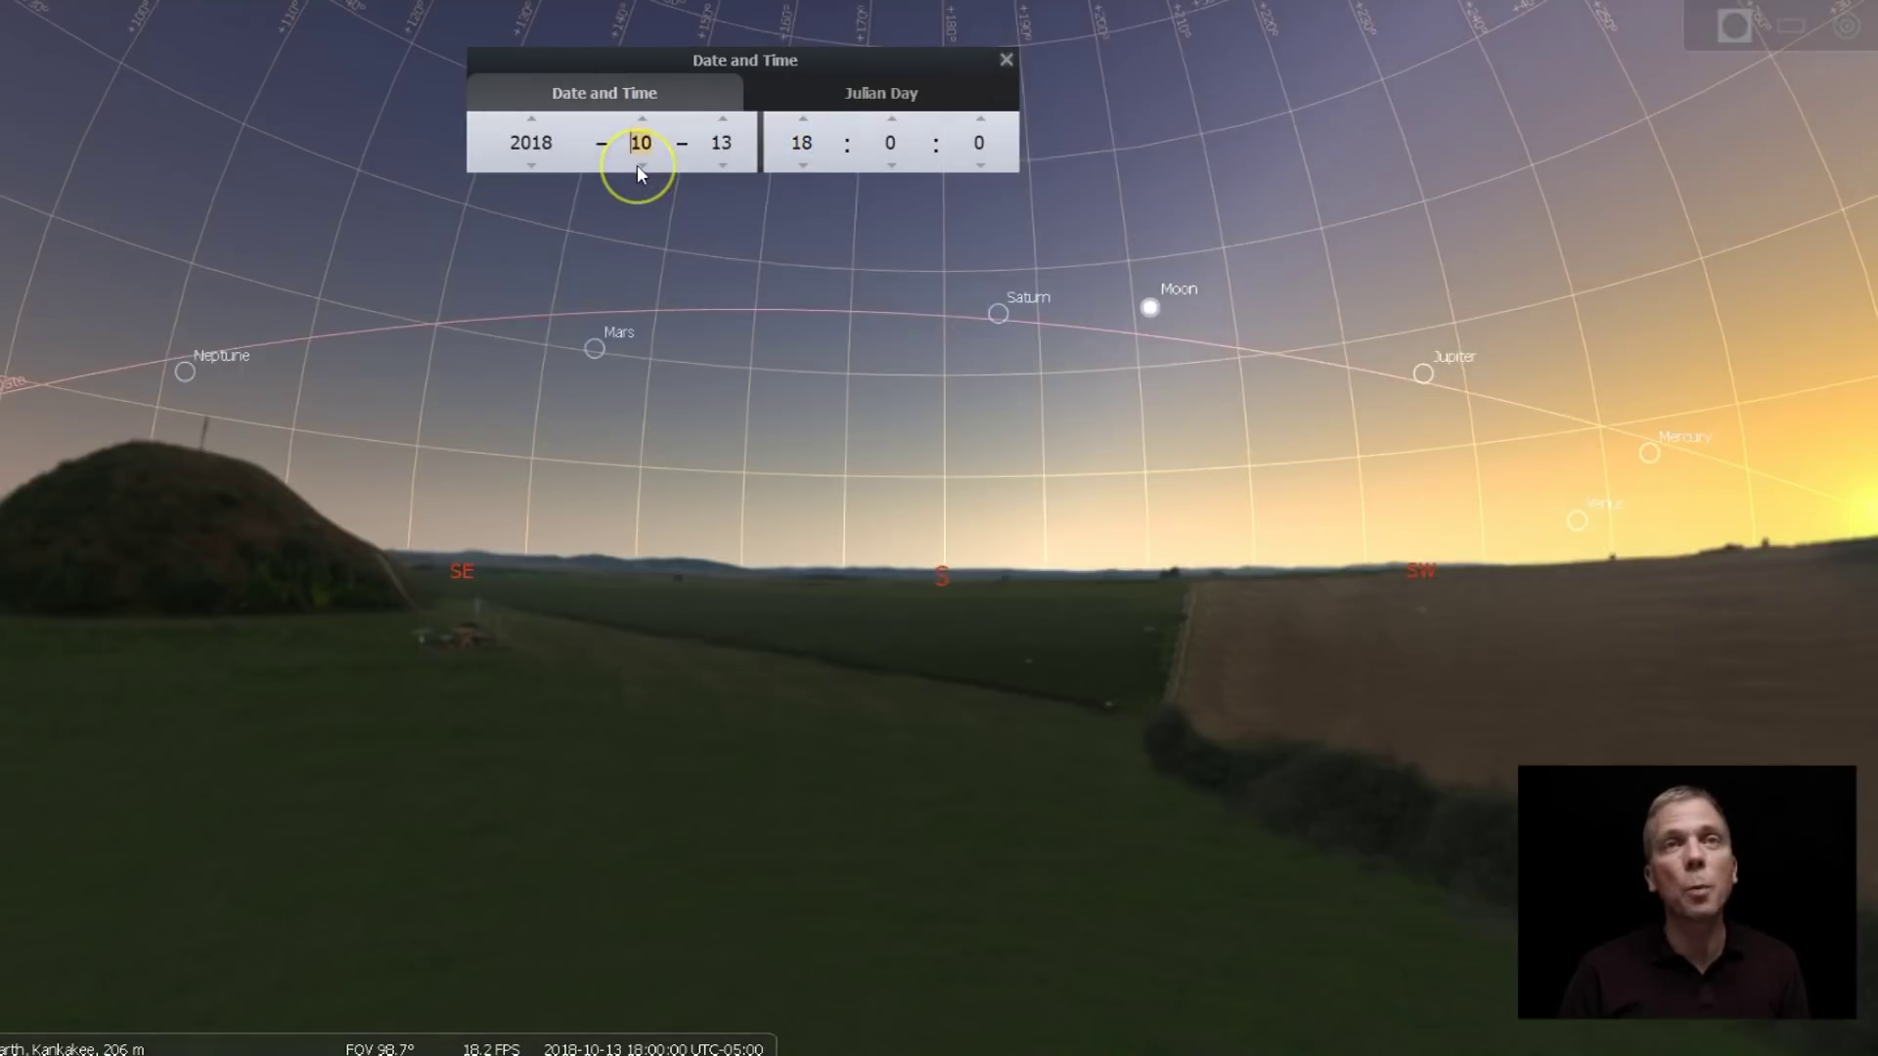
{"action": "left_click", "coordinate": [816, 118]}
{"action": "left_click", "coordinate": [816, 118]}
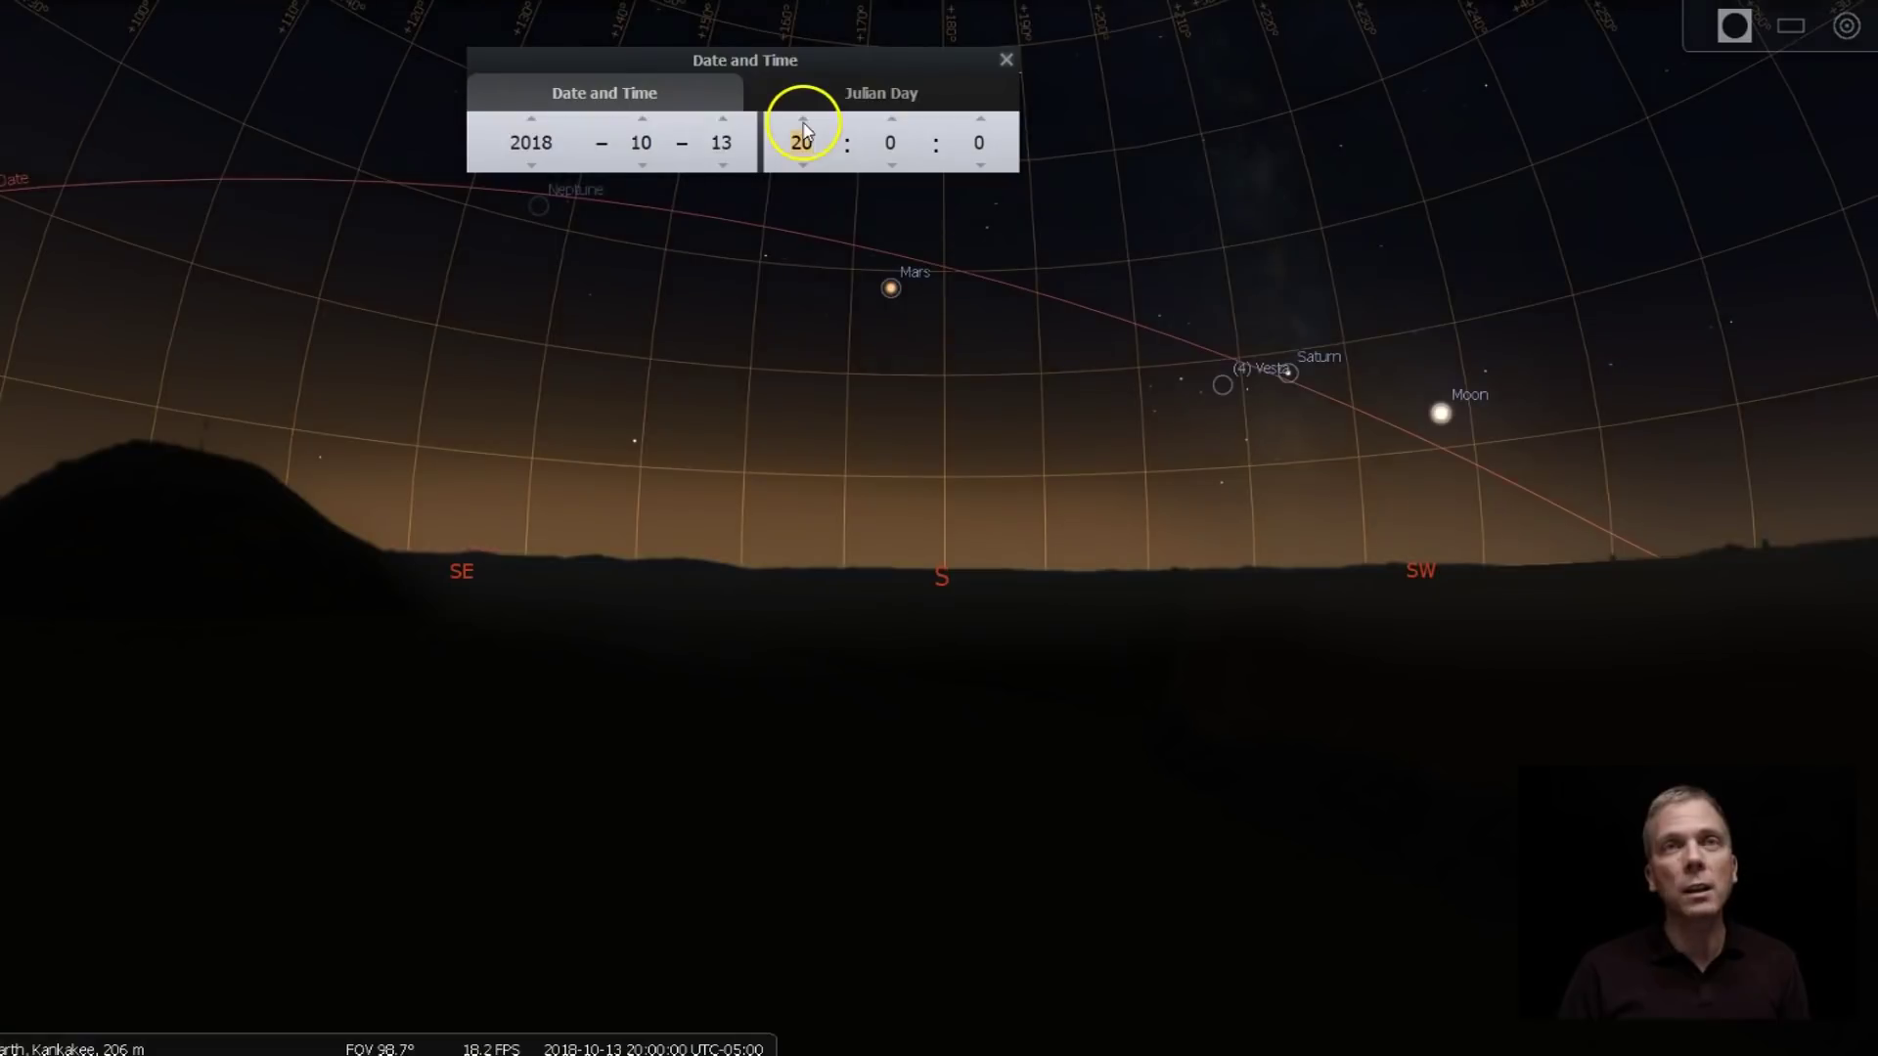
{"action": "left_click", "coordinate": [1006, 61]}
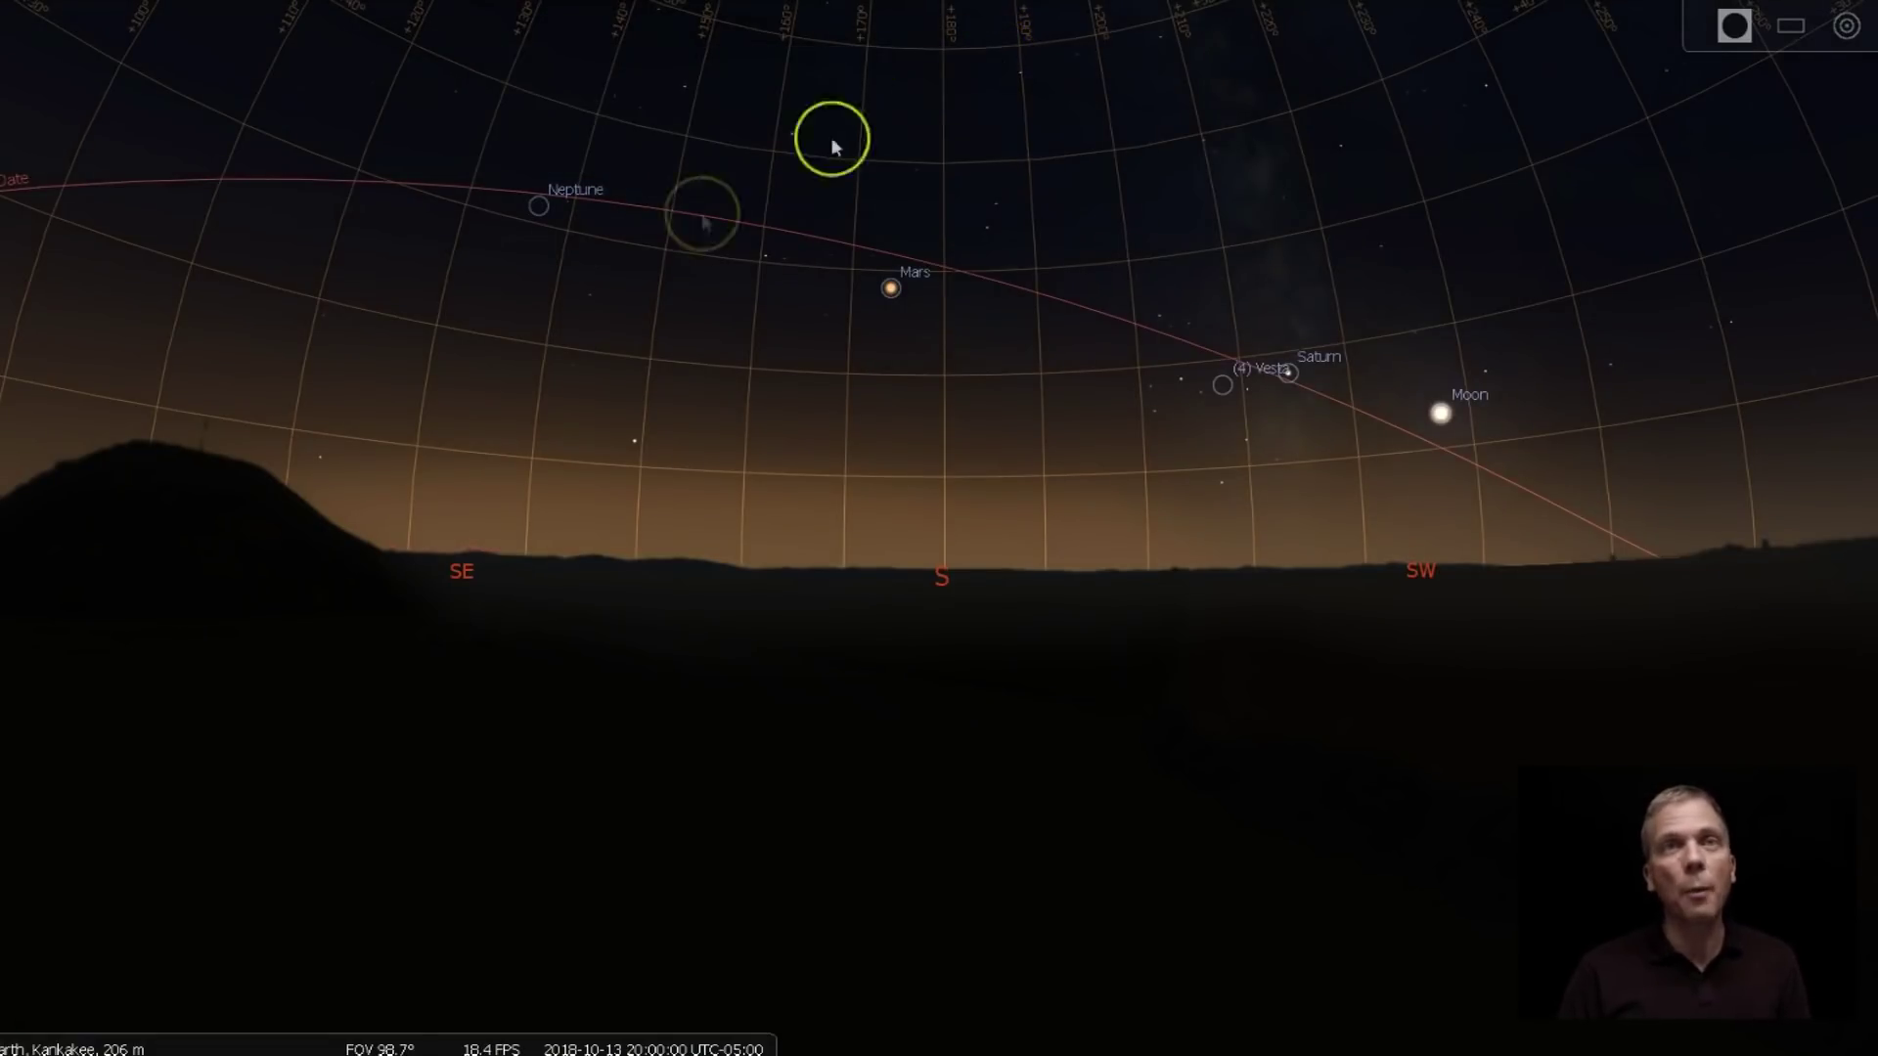
Step: Select Neptune and hide the azimuthal grid and the ecliptic line
{"action": "left_click", "coordinate": [539, 206]}
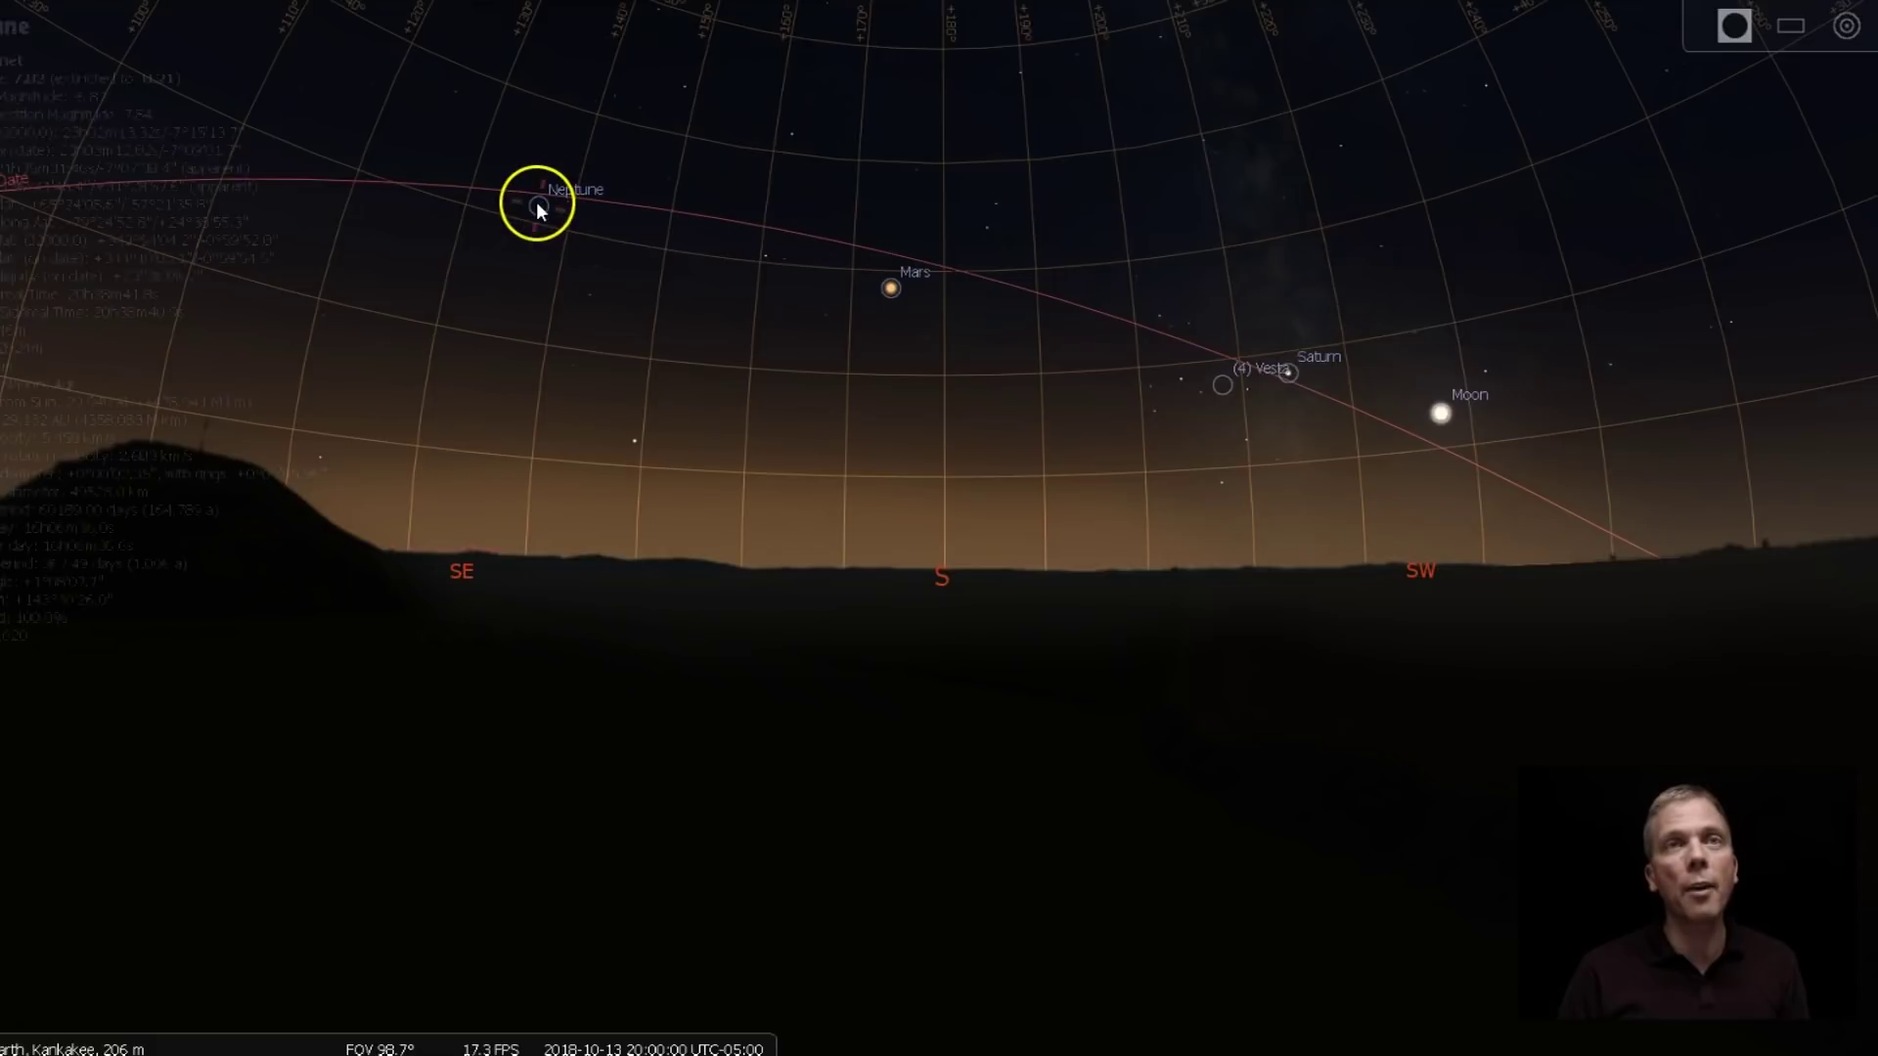
{"action": "key", "text": "z"}
{"action": "key", "text": "comma"}
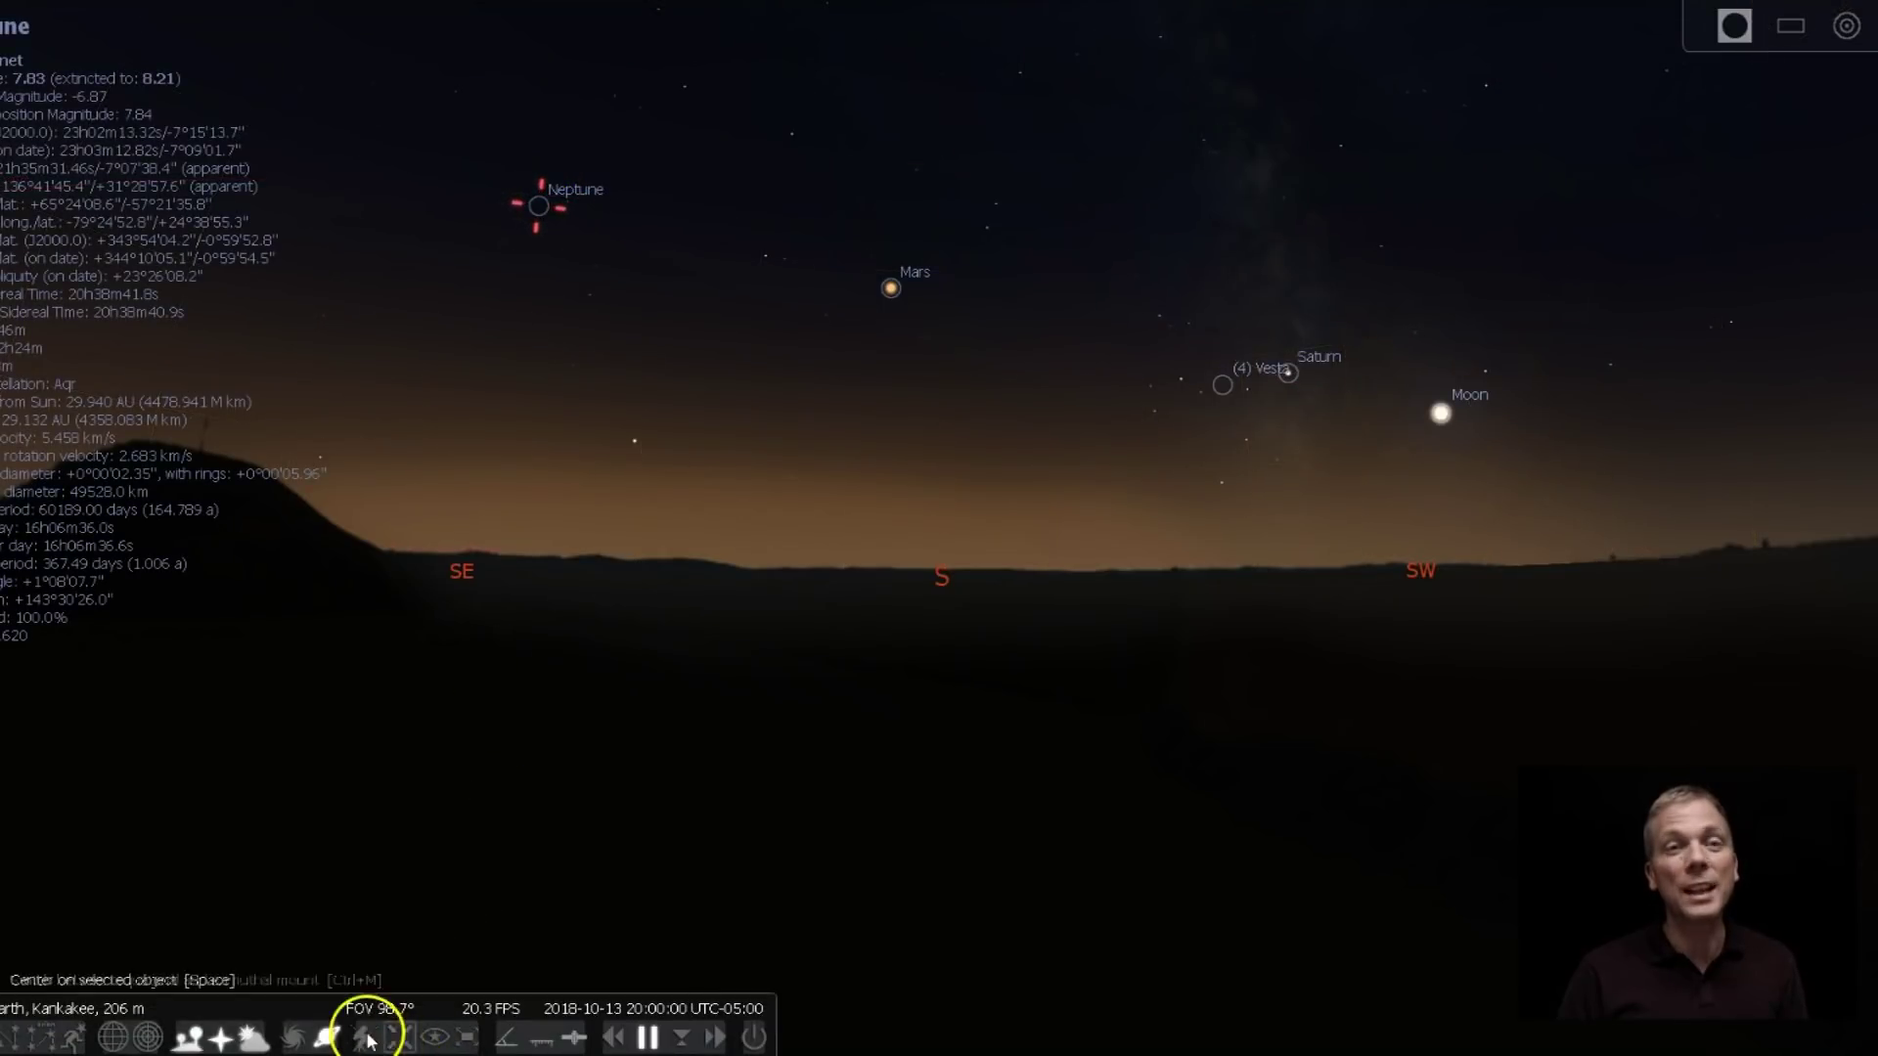
Step: Center on Neptune, inspect its star field at a 30.7° field of view, and return to a wider view of the southeastern horizon
{"action": "left_click", "coordinate": [403, 1037]}
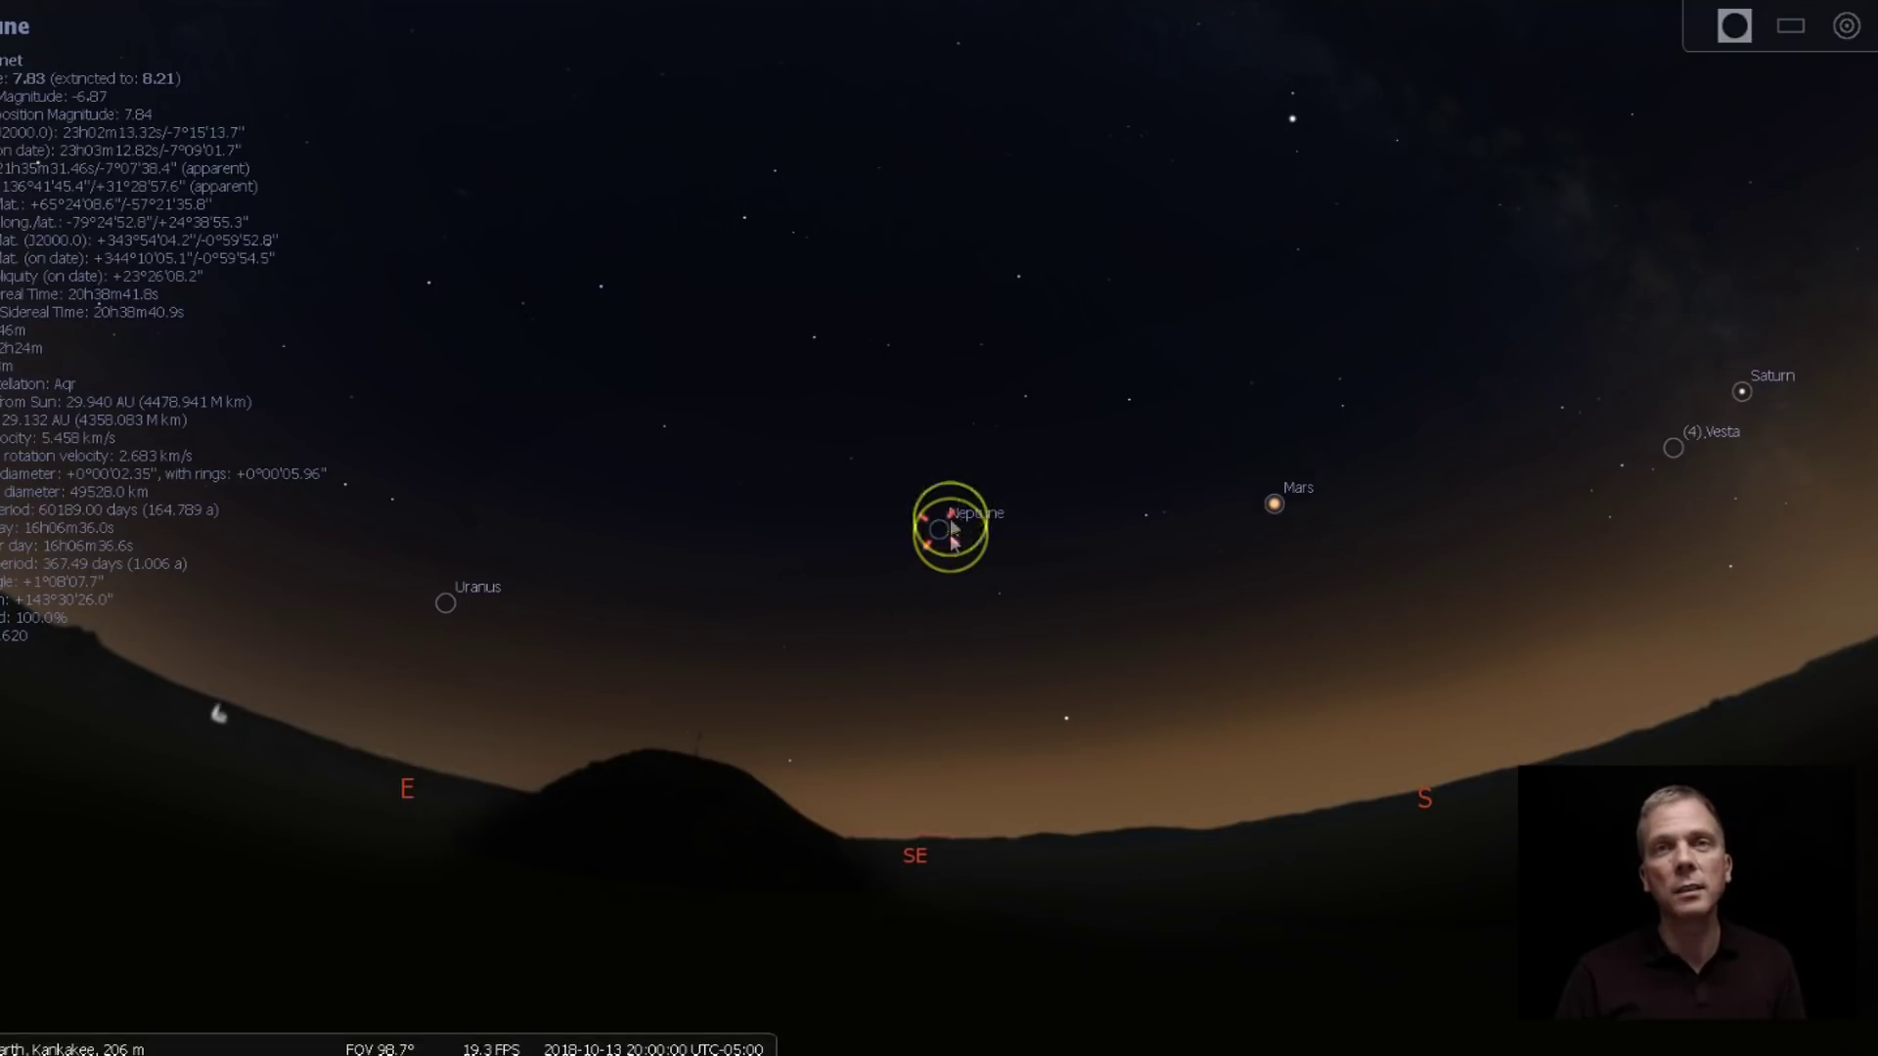
{"action": "scroll", "coordinate": [948, 532], "scroll_direction": "up", "scroll_amount": 2}
{"action": "scroll", "coordinate": [949, 532], "scroll_direction": "up", "scroll_amount": 5}
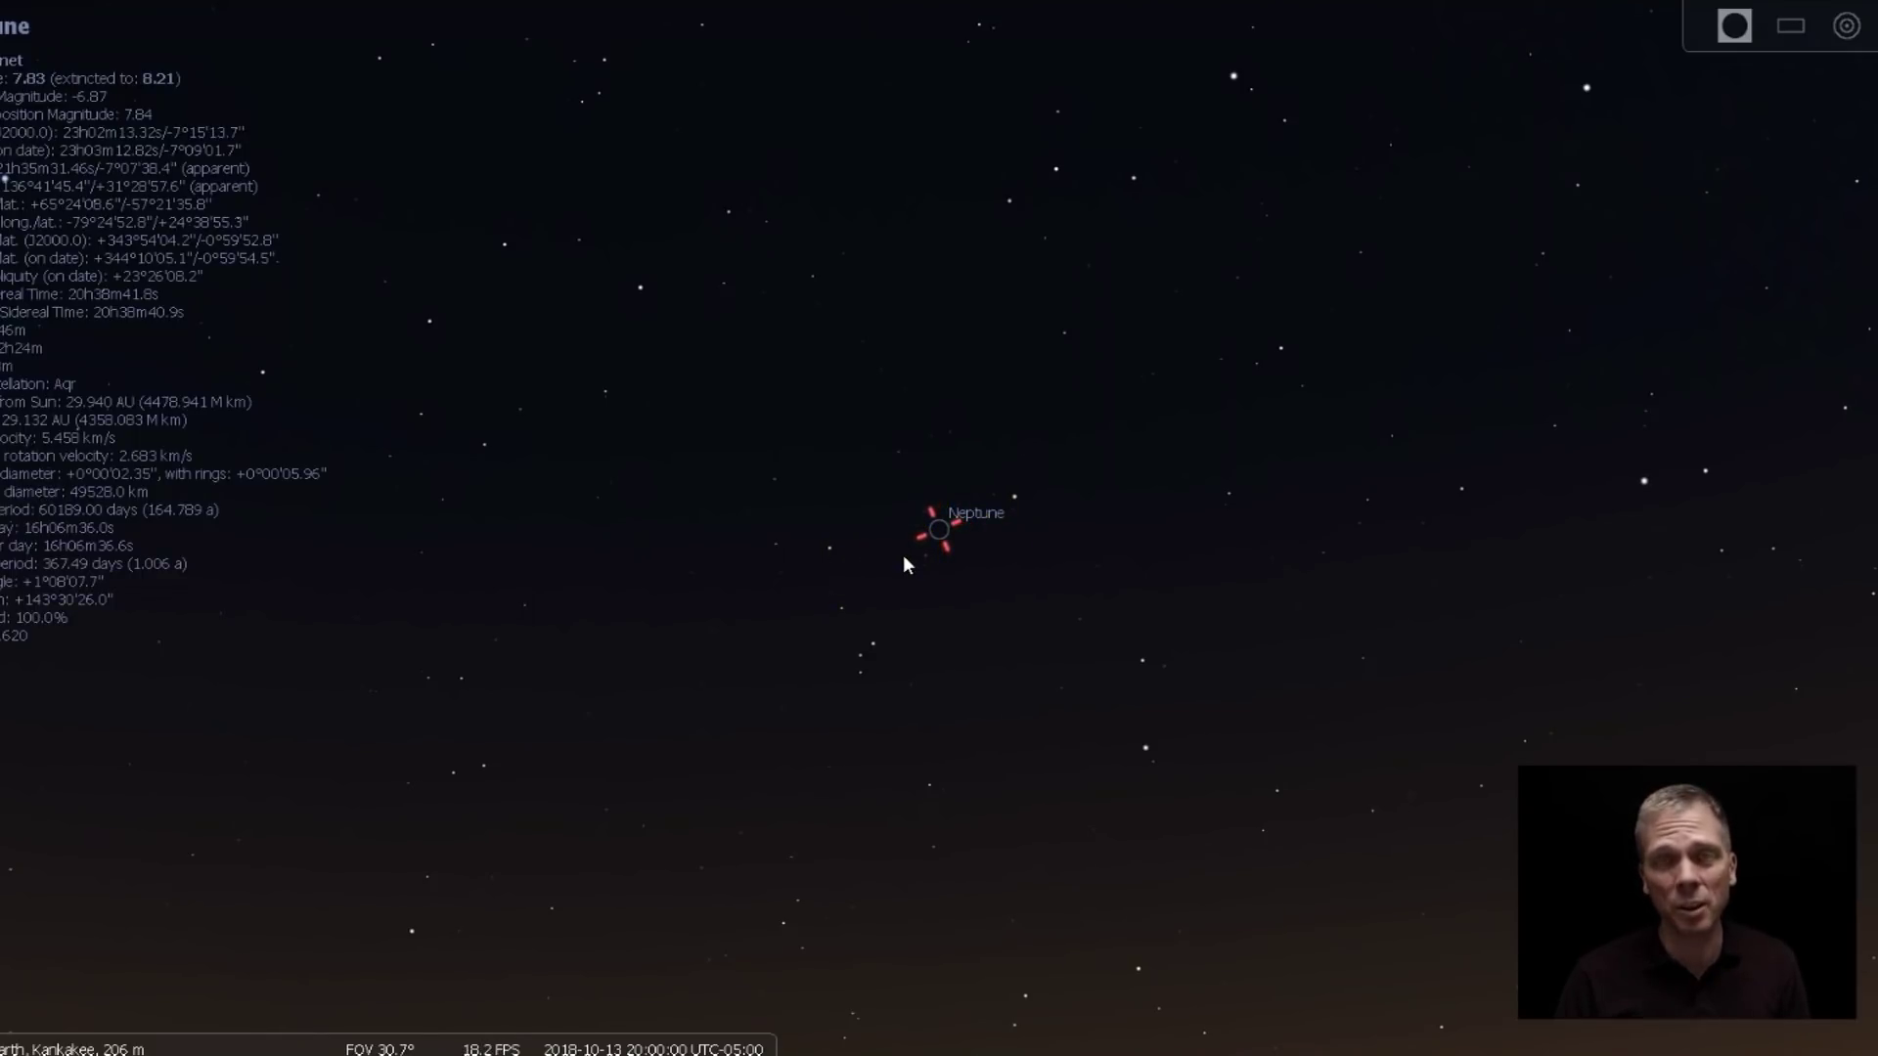
{"action": "scroll", "coordinate": [901, 555], "scroll_direction": "down", "scroll_amount": 5}
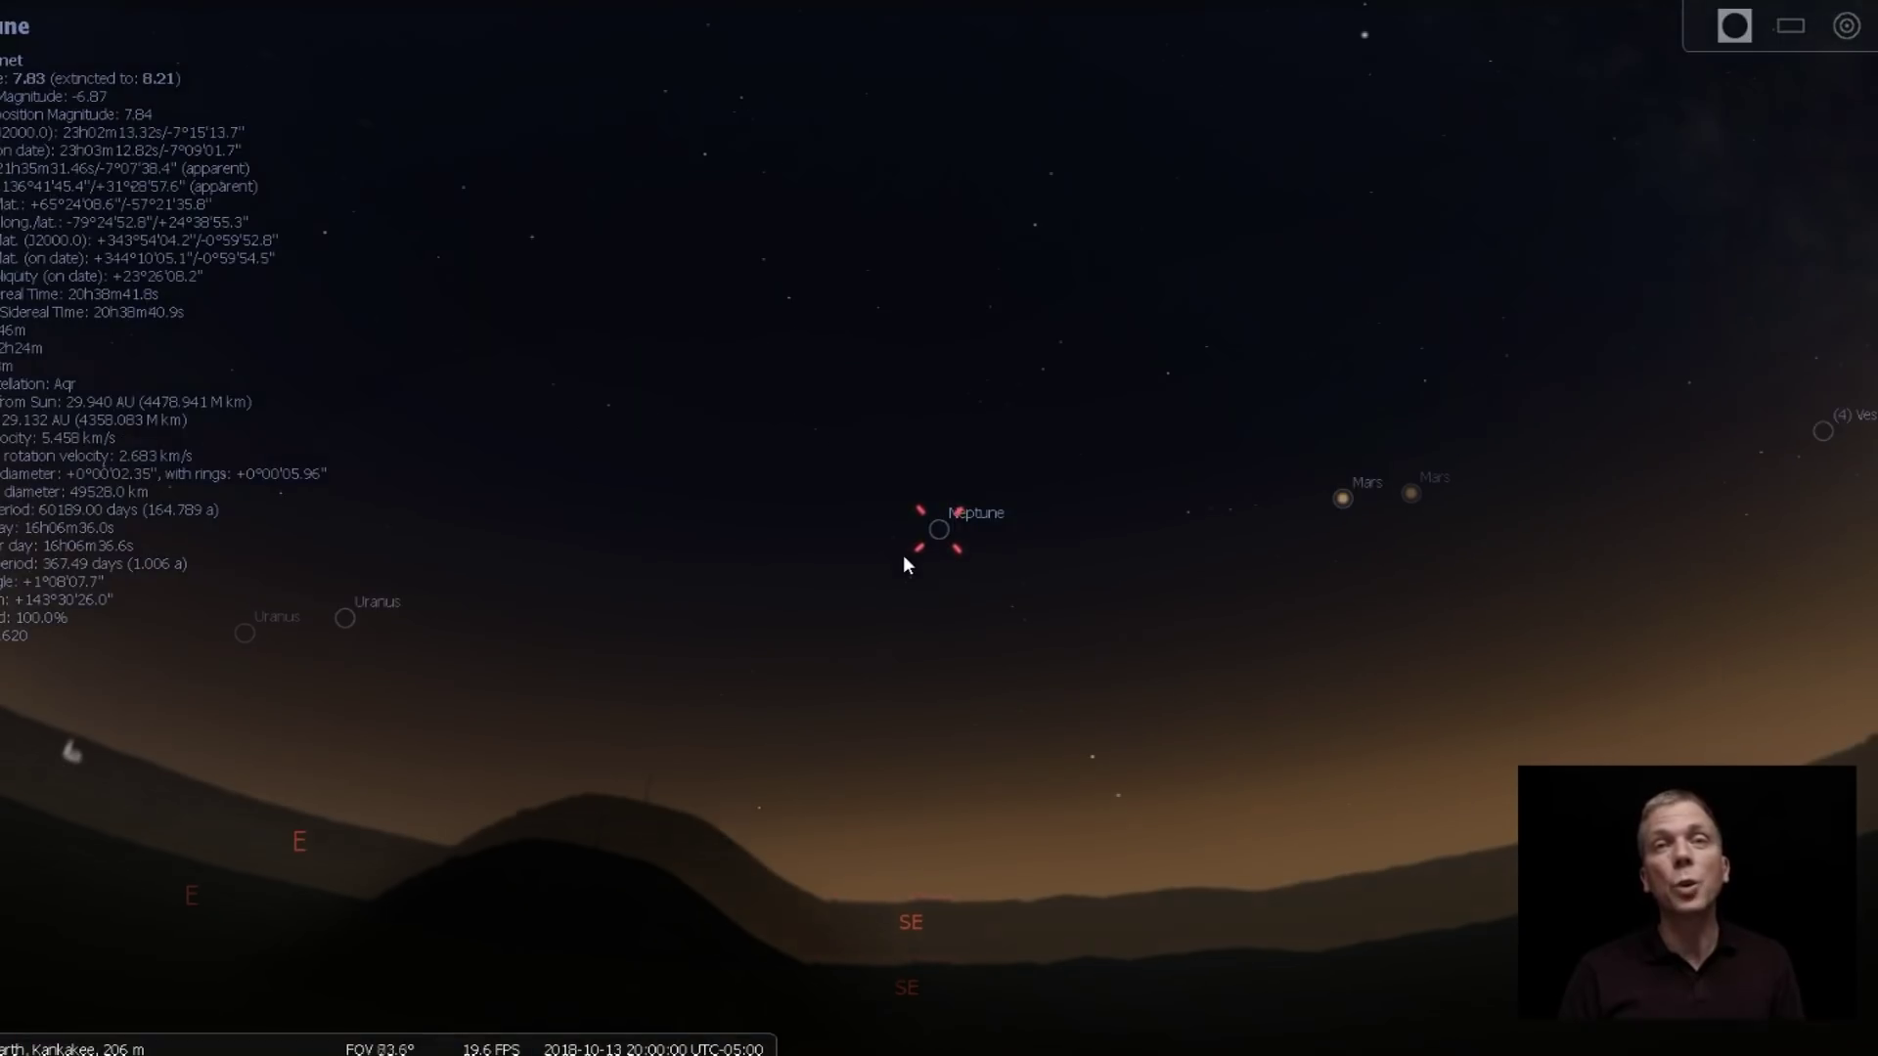
{"action": "left_click", "coordinate": [978, 586]}
{"action": "left_click_drag", "start_coordinate": [977, 585], "coordinate": [1062, 492]}
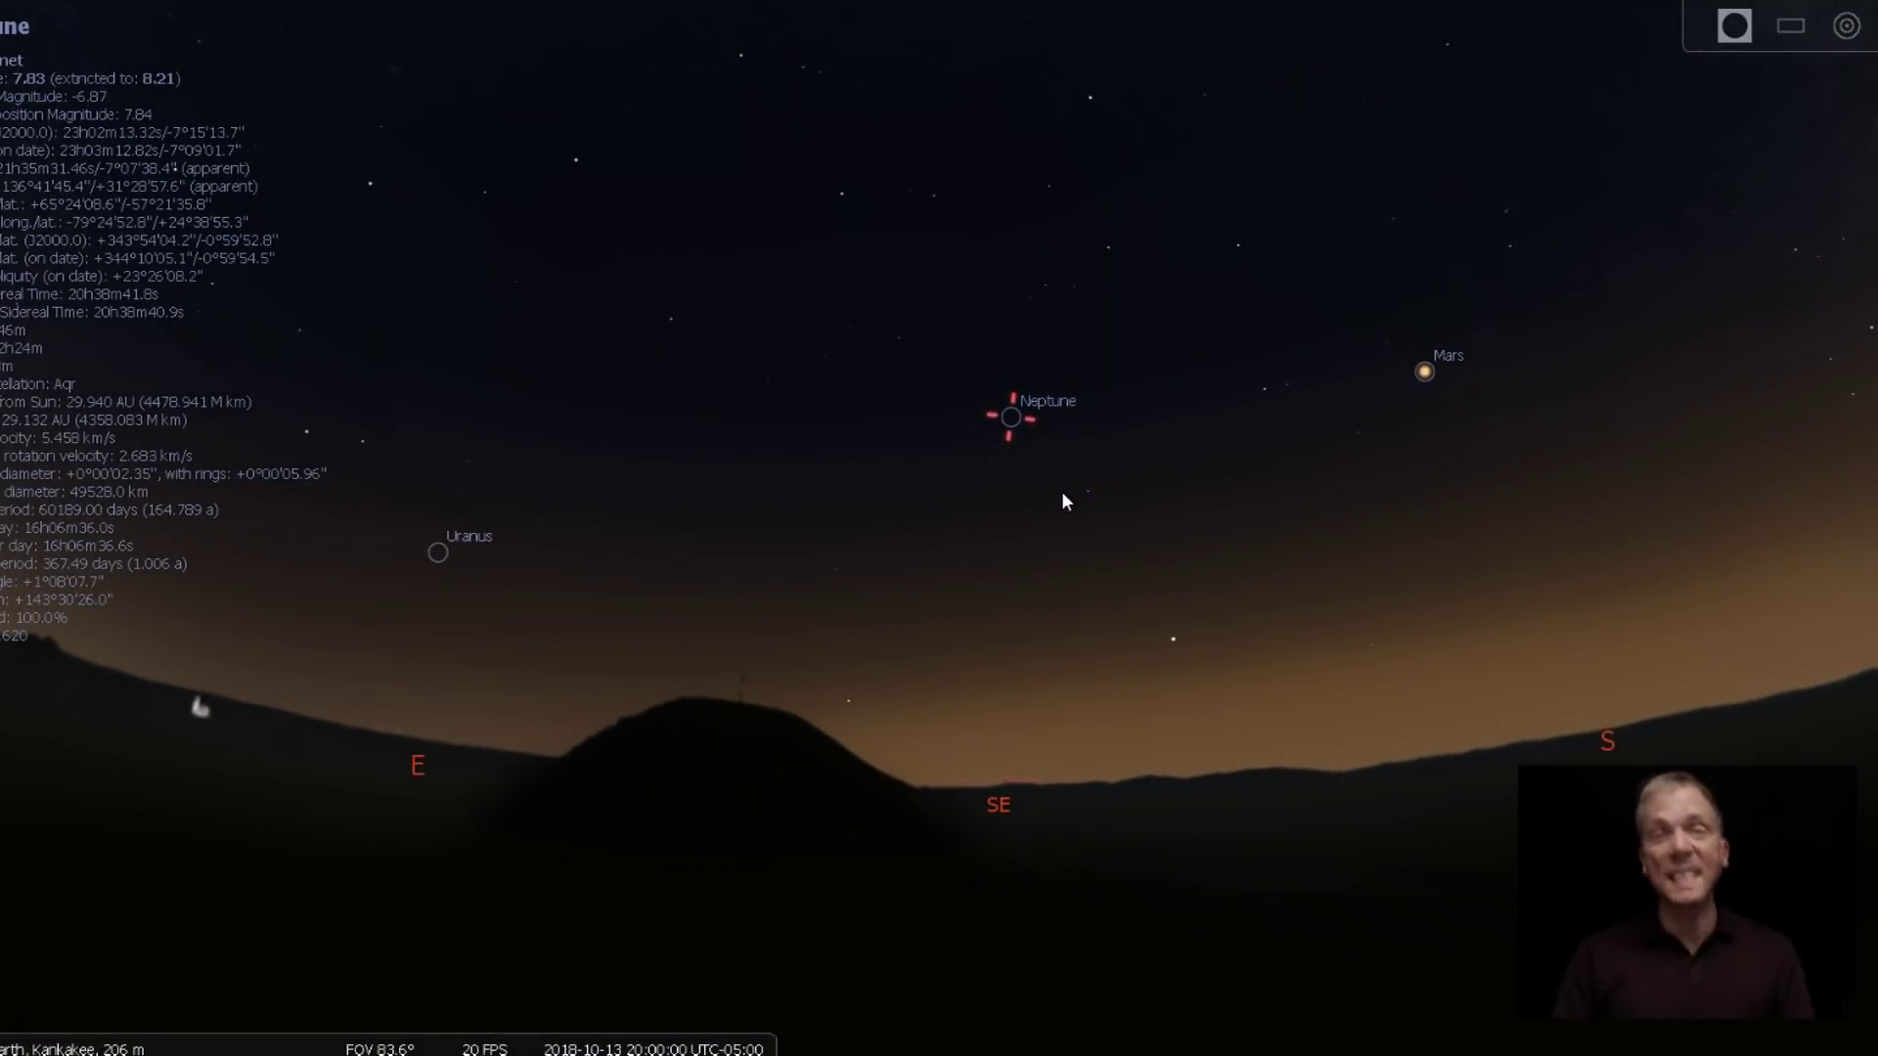
Step: Raise the star labels and markers amount slightly, enough to label Fomalhaut and Alpheratz, and close the view settings
{"action": "left_click", "coordinate": [3, 685]}
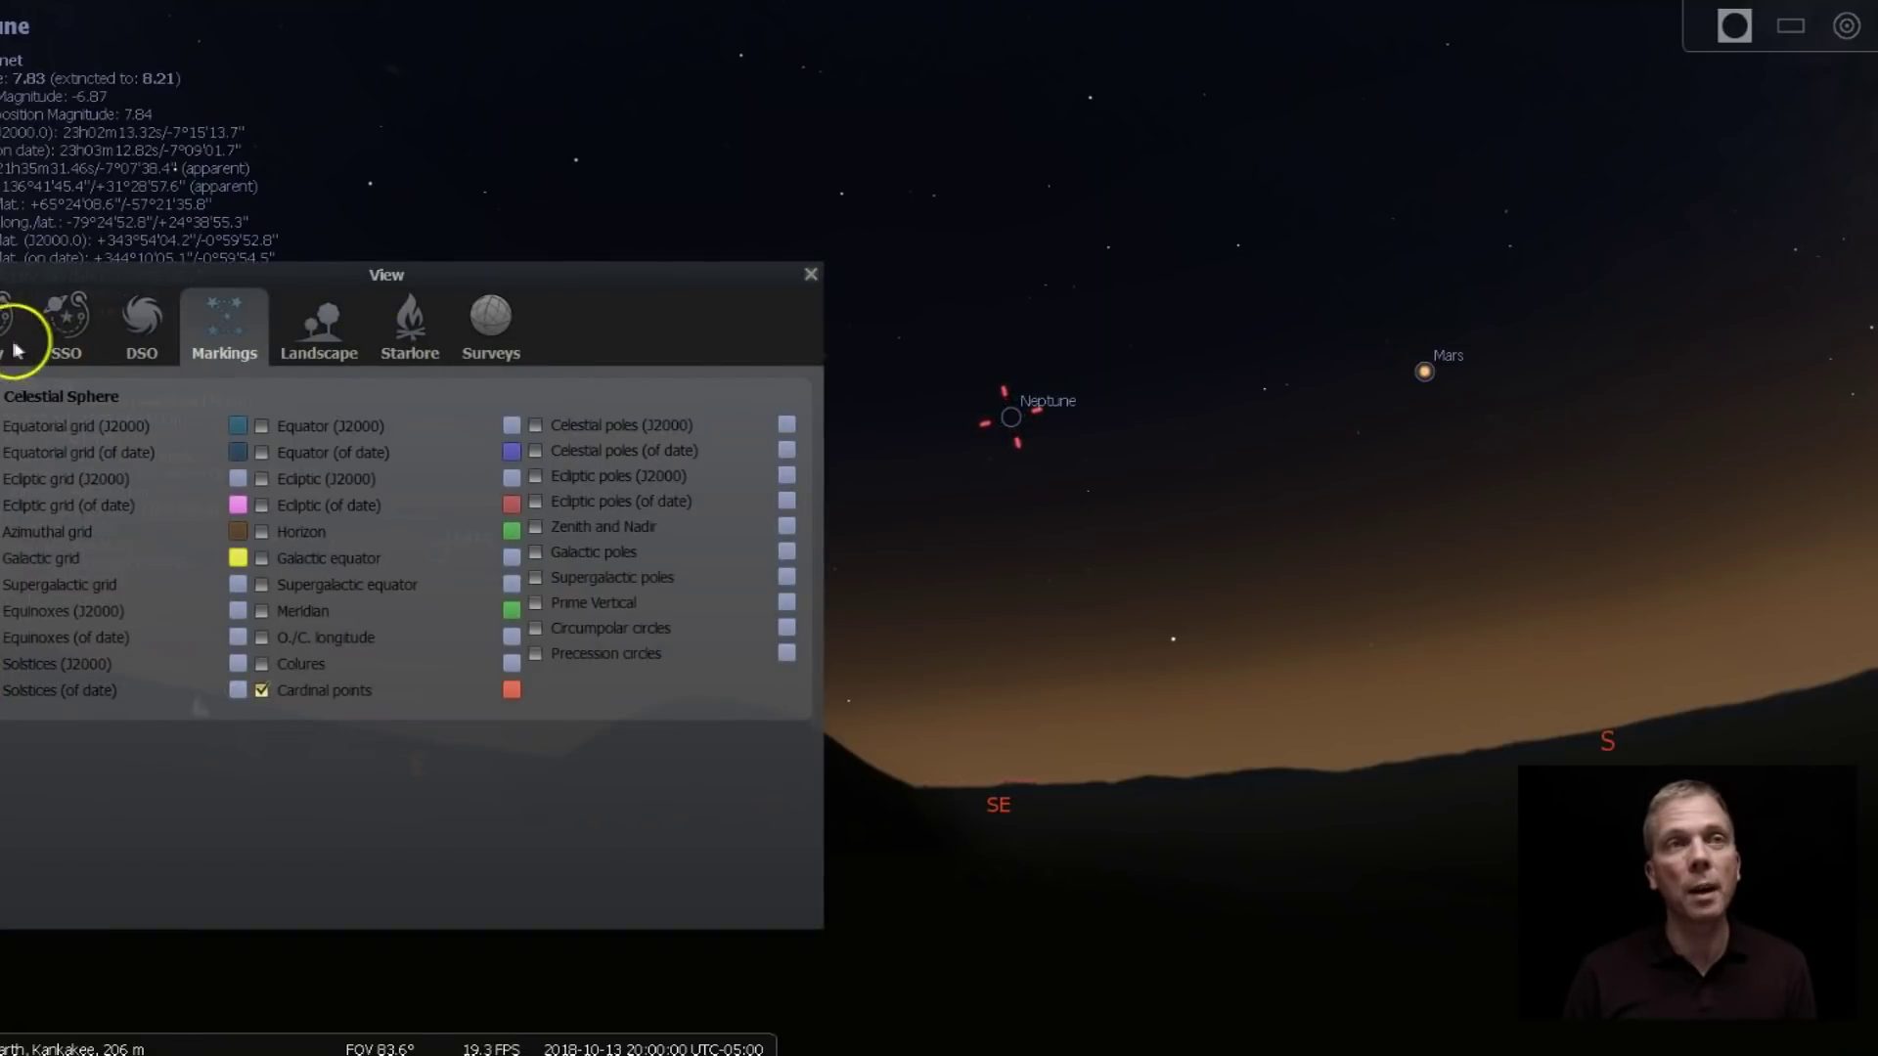
{"action": "left_click", "coordinate": [11, 323]}
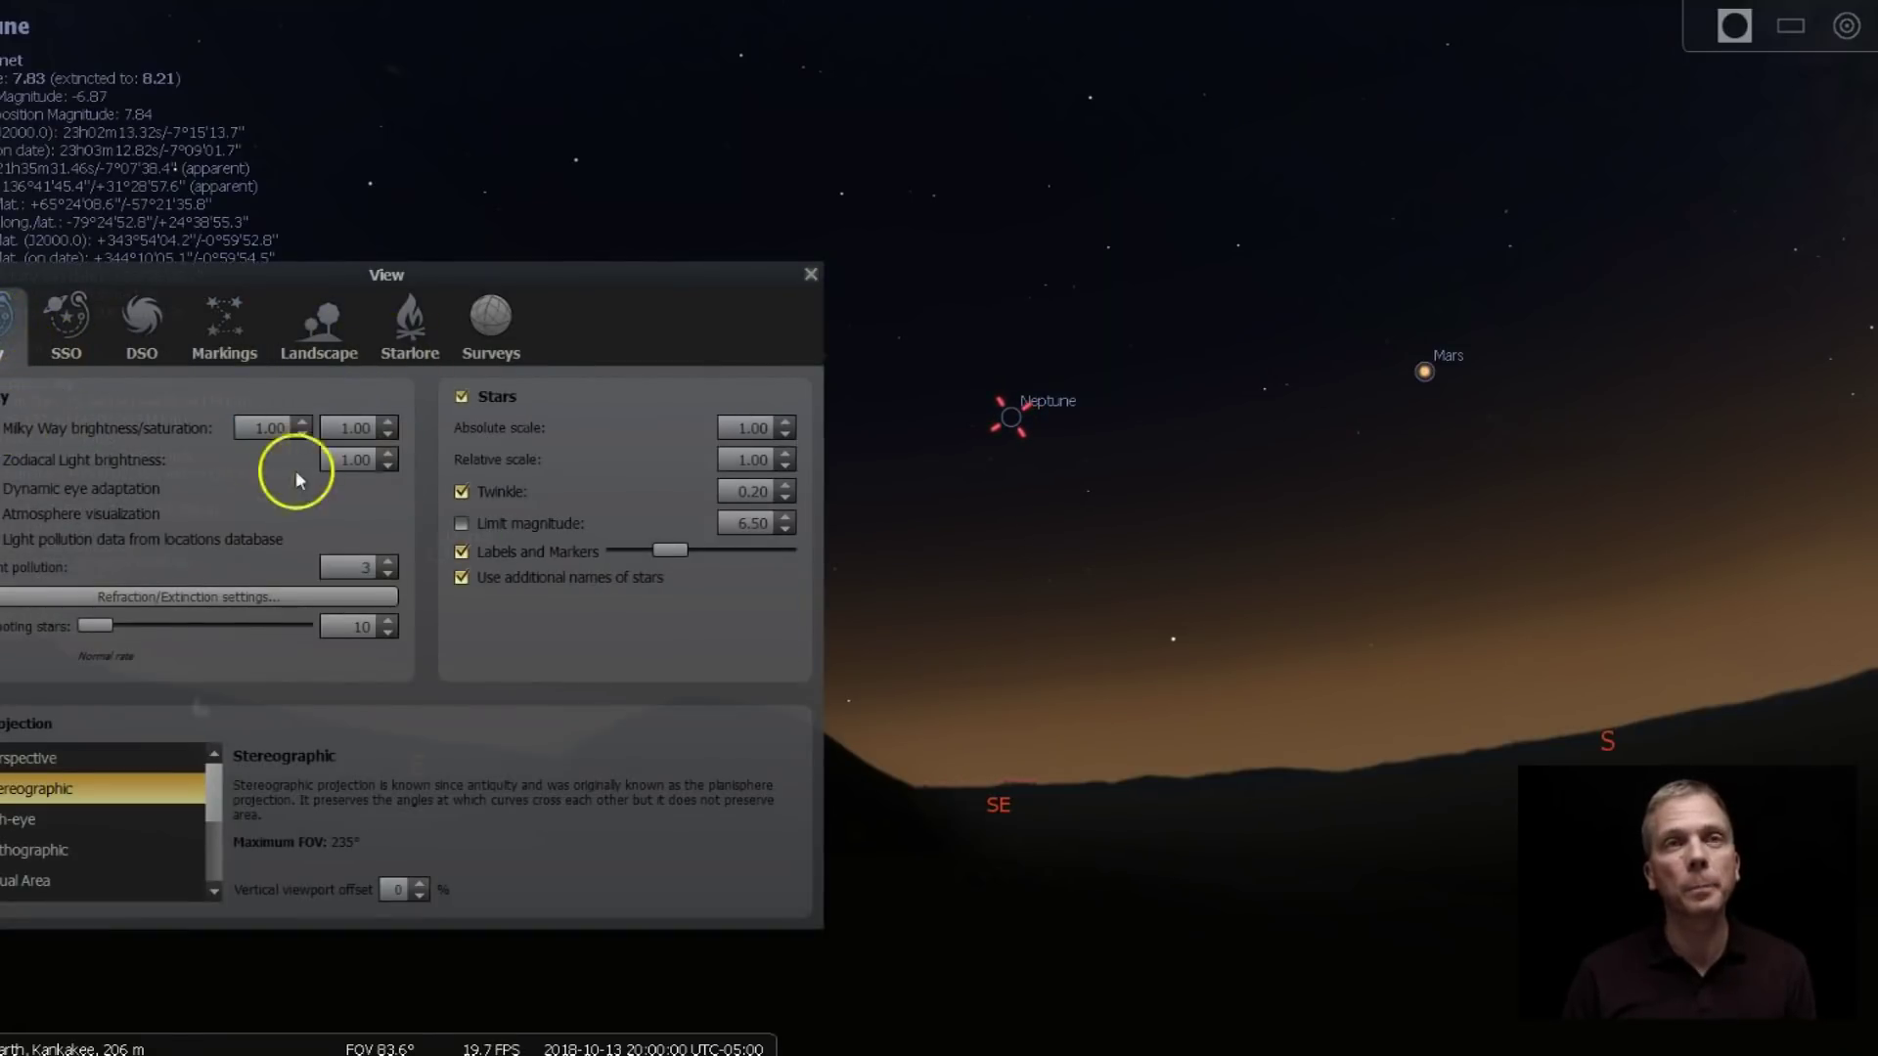
{"action": "left_click_drag", "start_coordinate": [670, 549], "coordinate": [690, 548]}
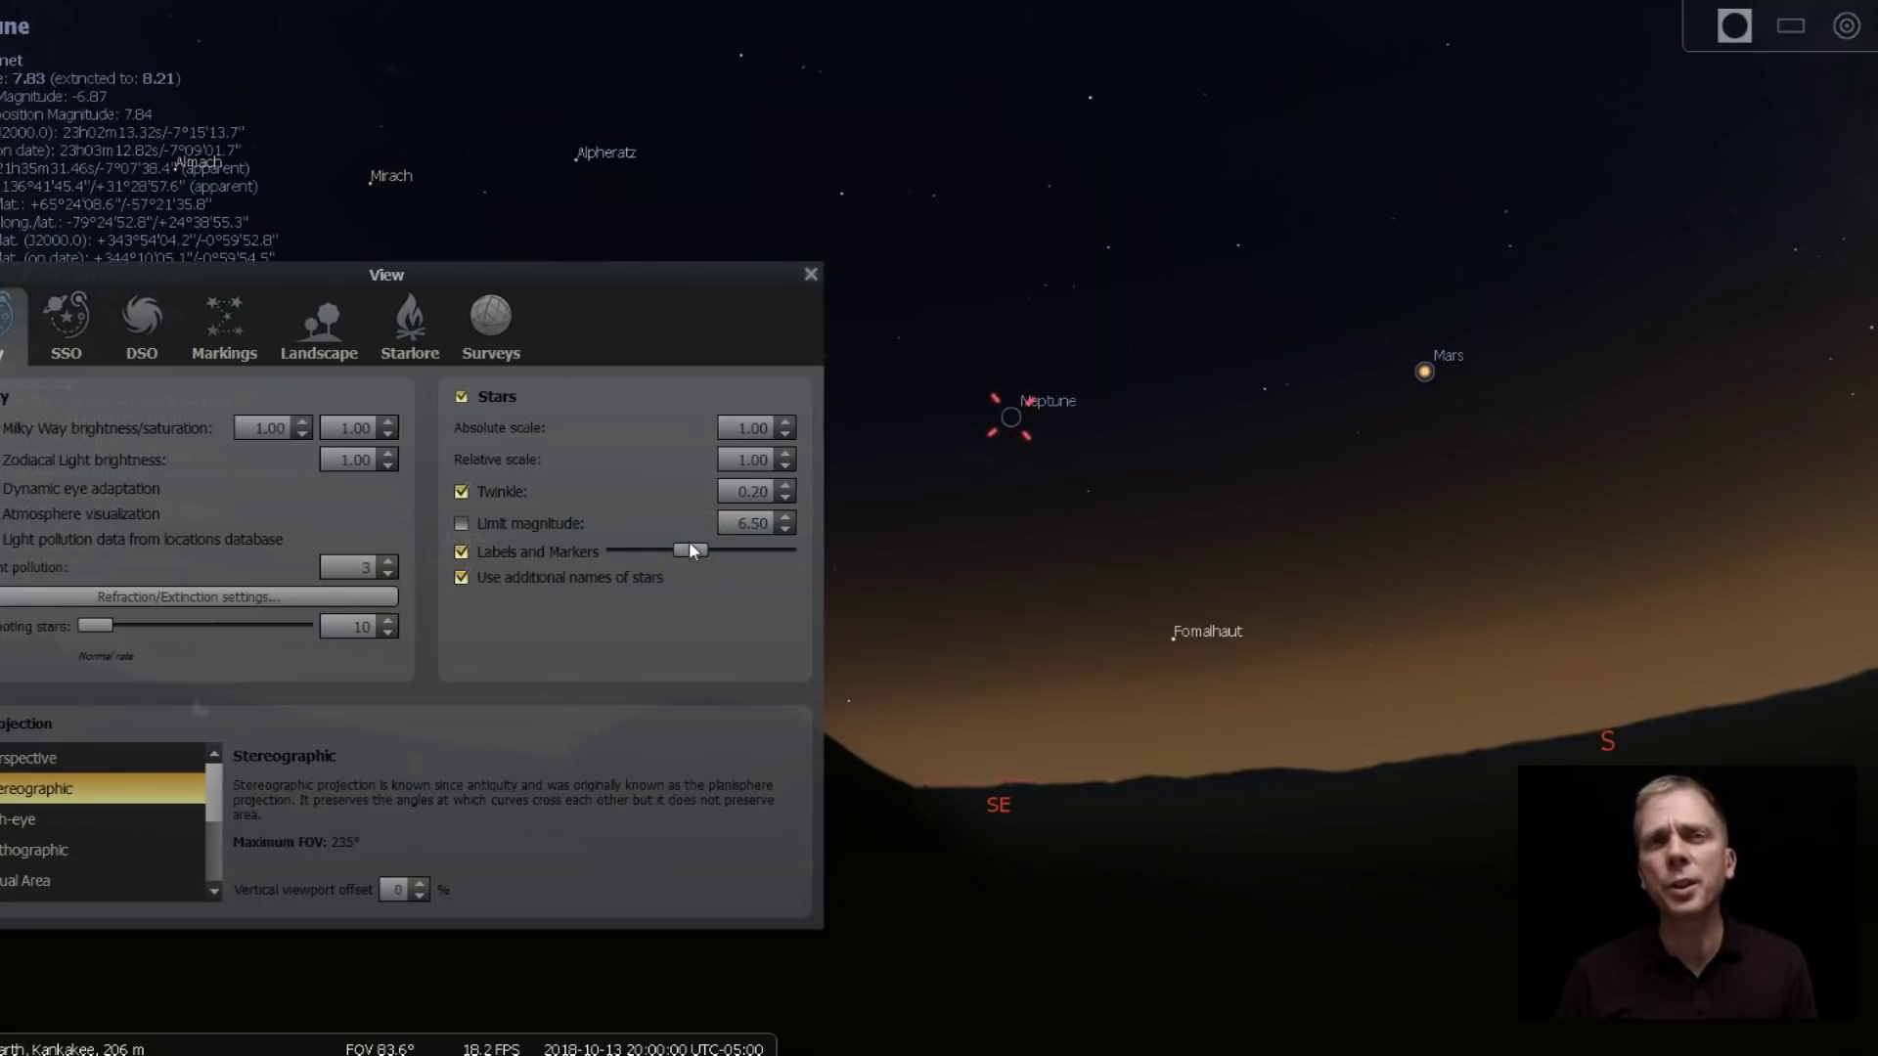
{"action": "left_click", "coordinate": [810, 276]}
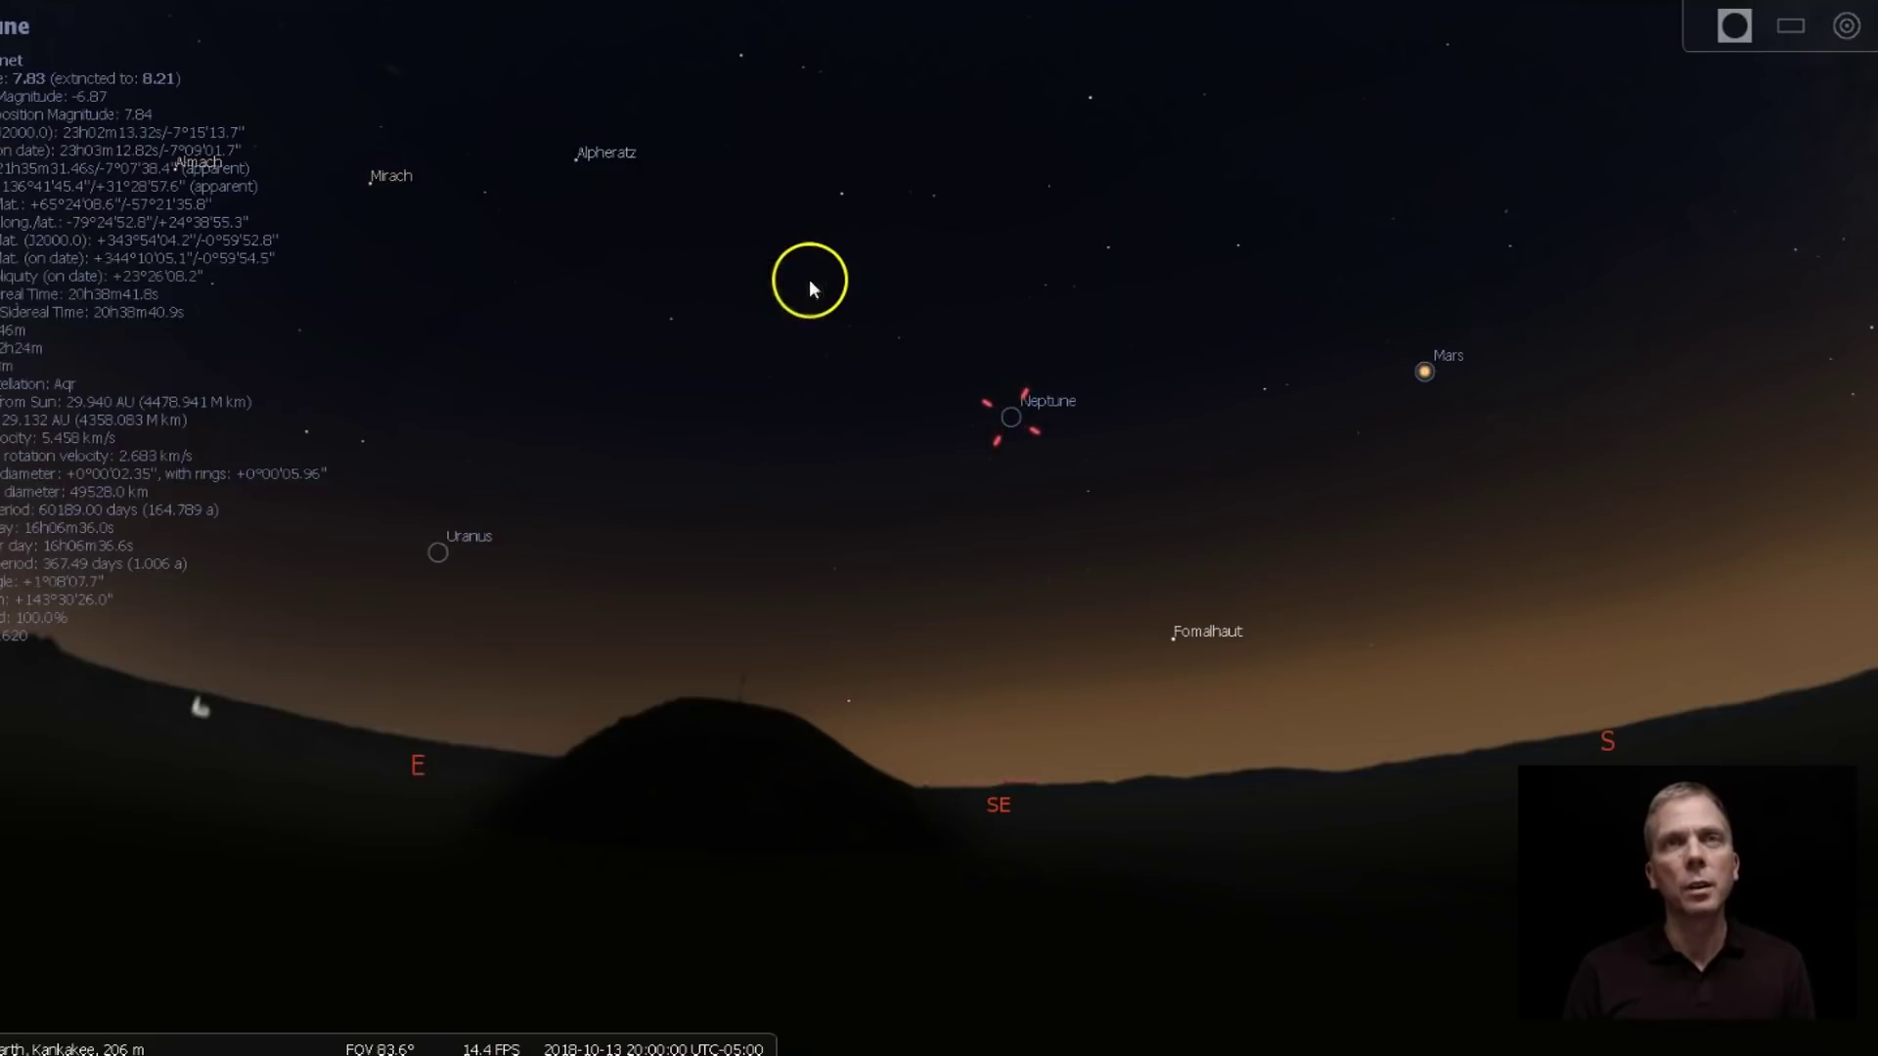
Step: Select the star Marchab (54 Peg) above Neptune and show the constellation lines
{"action": "left_click", "coordinate": [842, 191]}
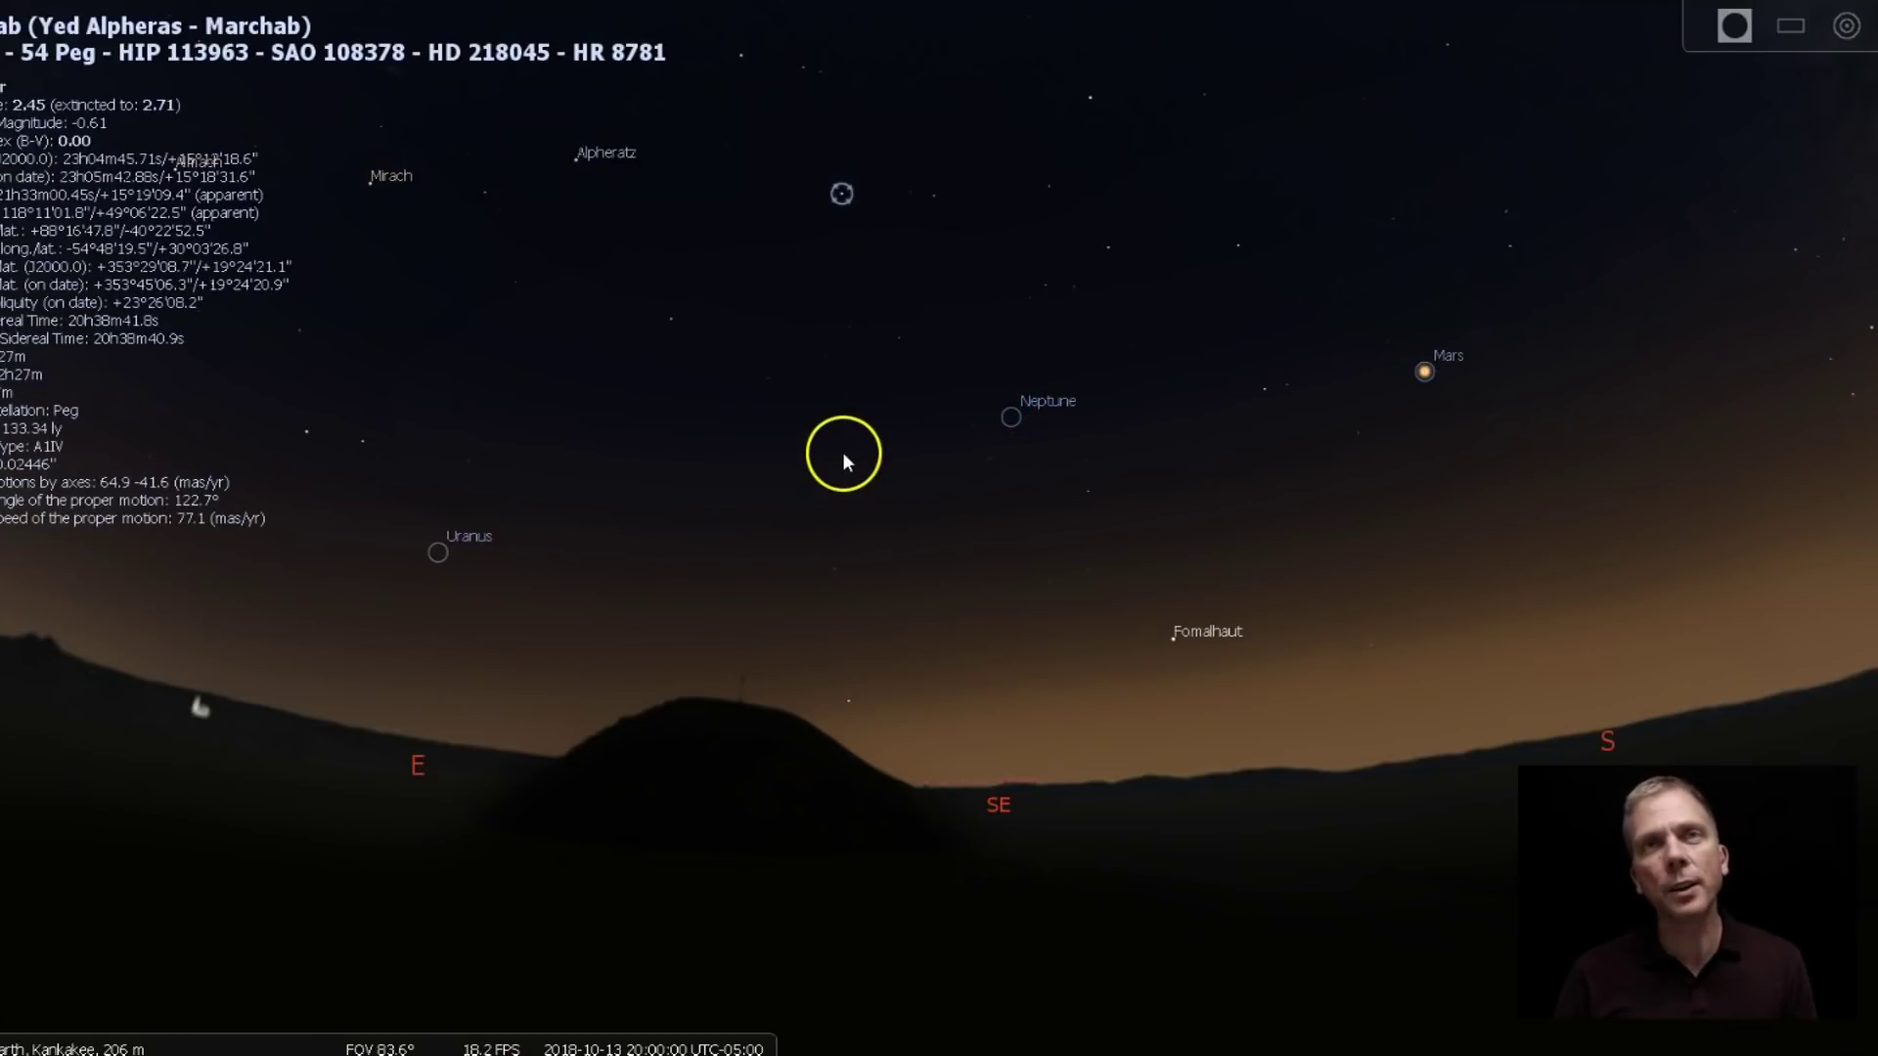
{"action": "mouse_move", "coordinate": [107, 1038]}
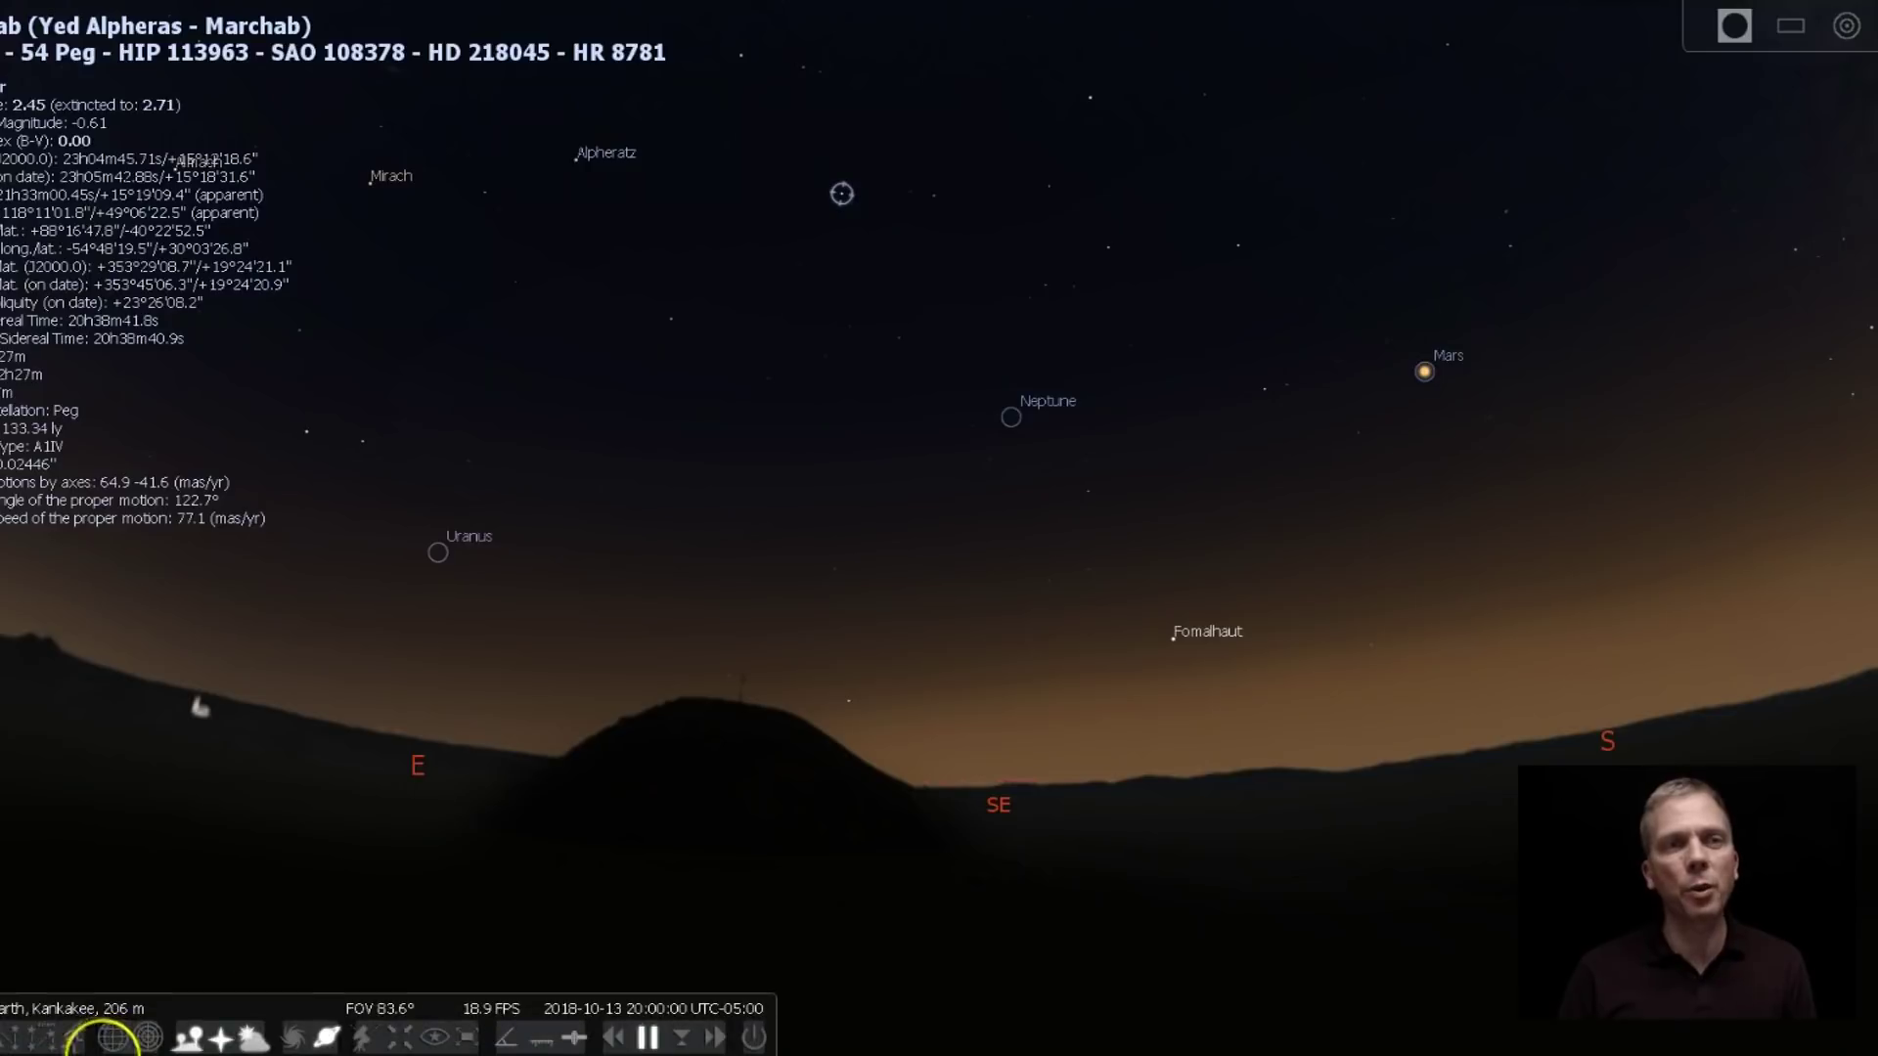
{"action": "left_click", "coordinate": [22, 1039]}
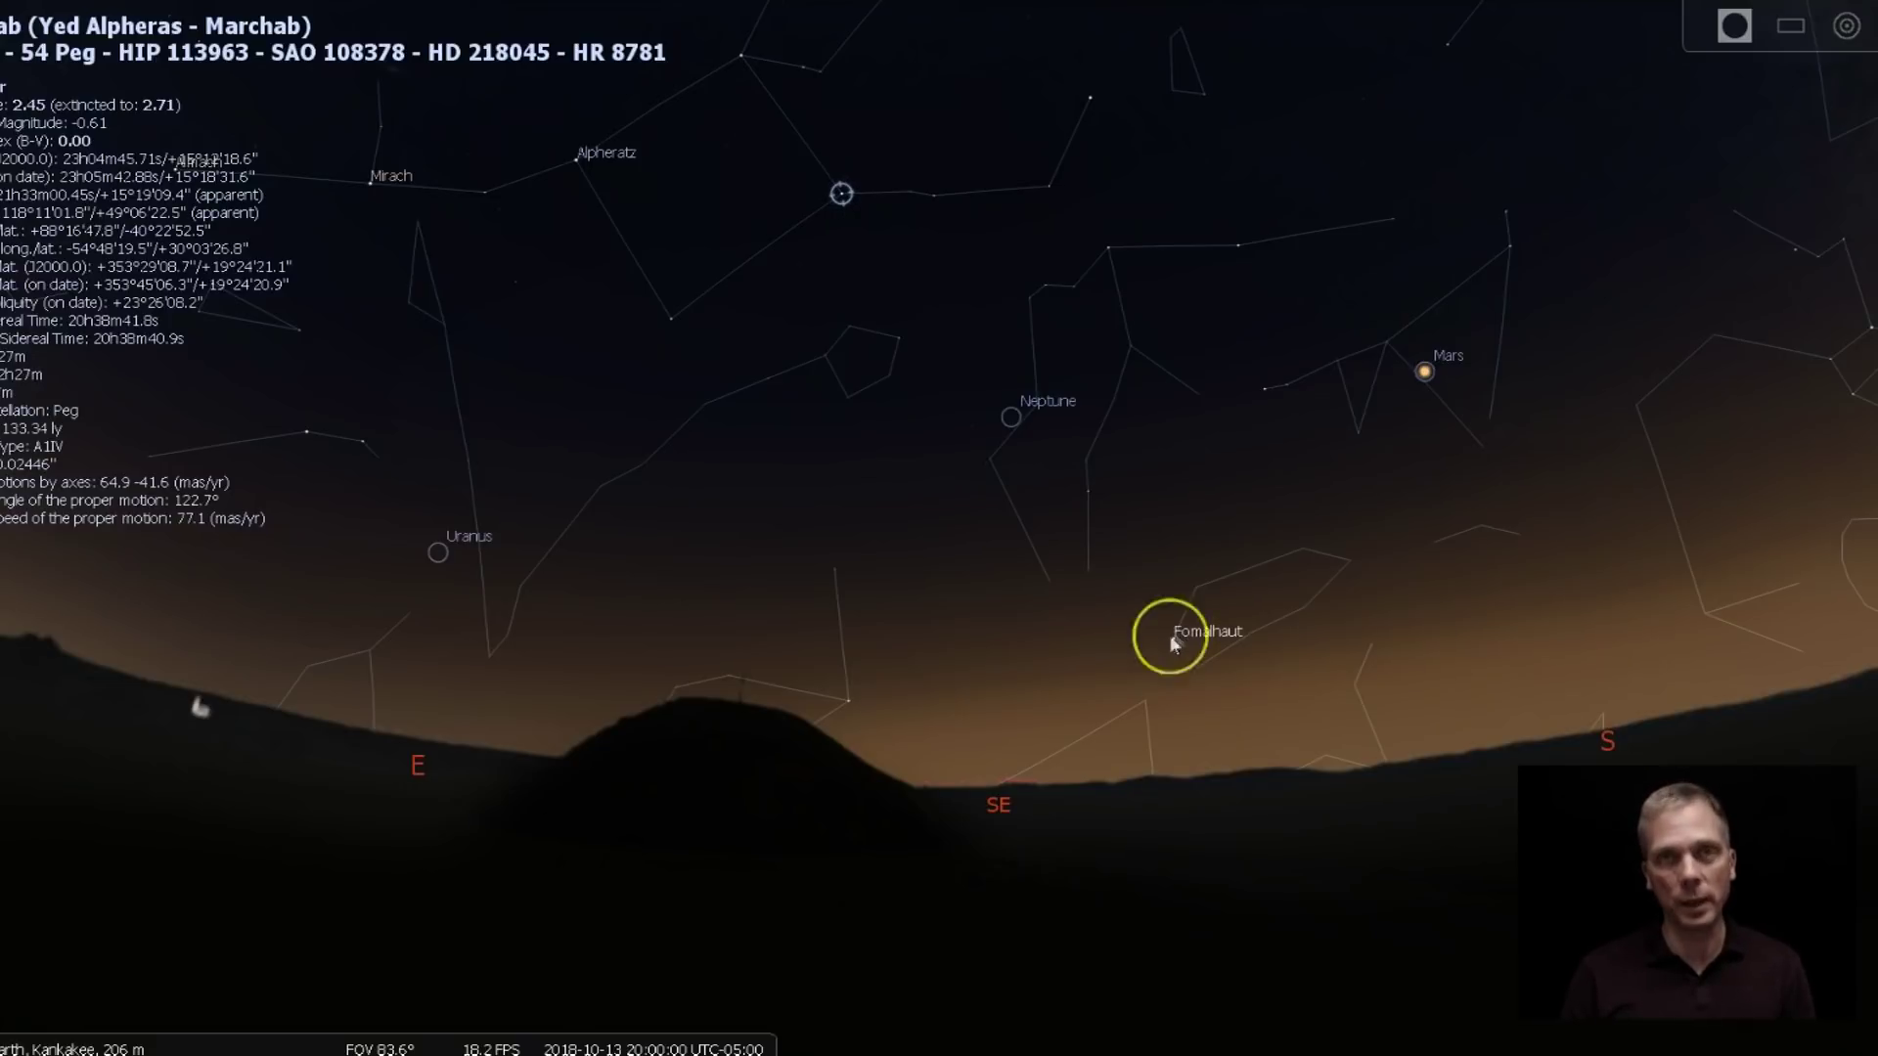
Step: Enable Angle Measure and draw a measuring line between Fomalhaut and Marchab, passing through Neptune
{"action": "mouse_move", "coordinate": [440, 1027]}
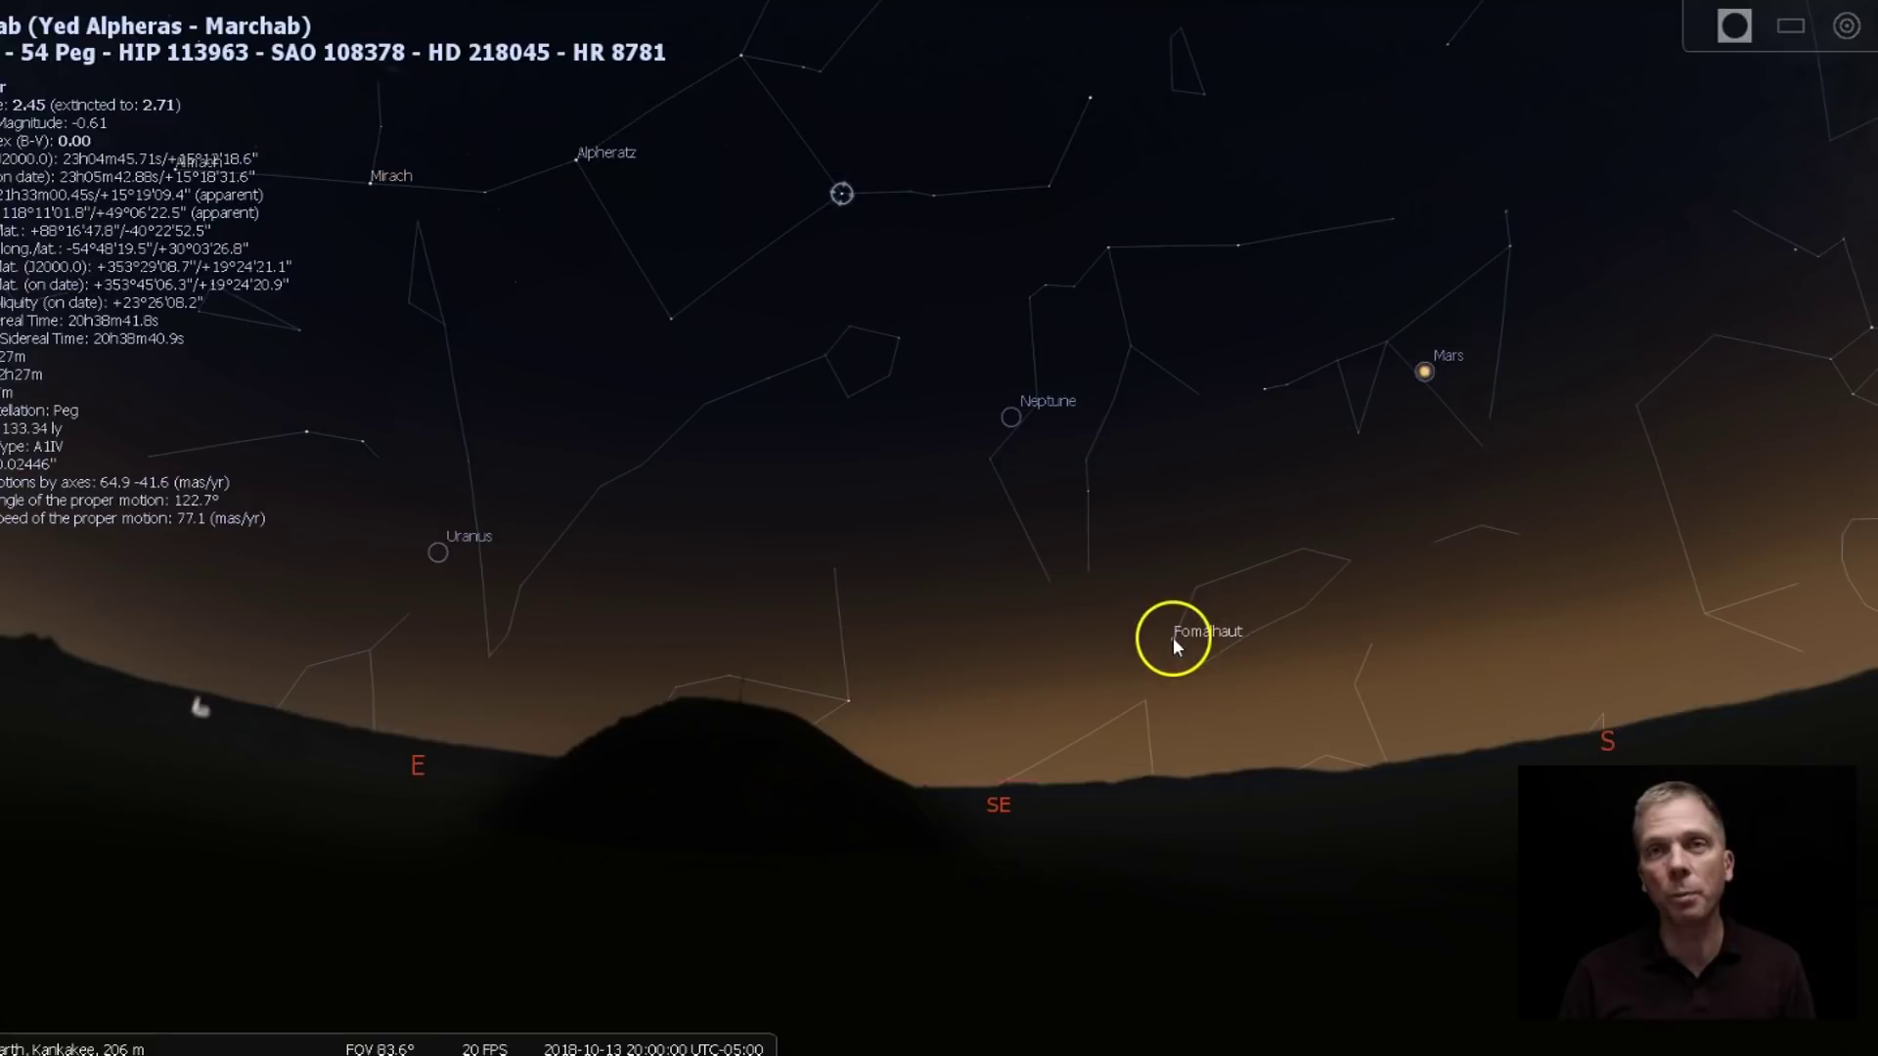
{"action": "key", "text": "ctrl+a"}
{"action": "left_click_drag", "start_coordinate": [1172, 637], "coordinate": [839, 199]}
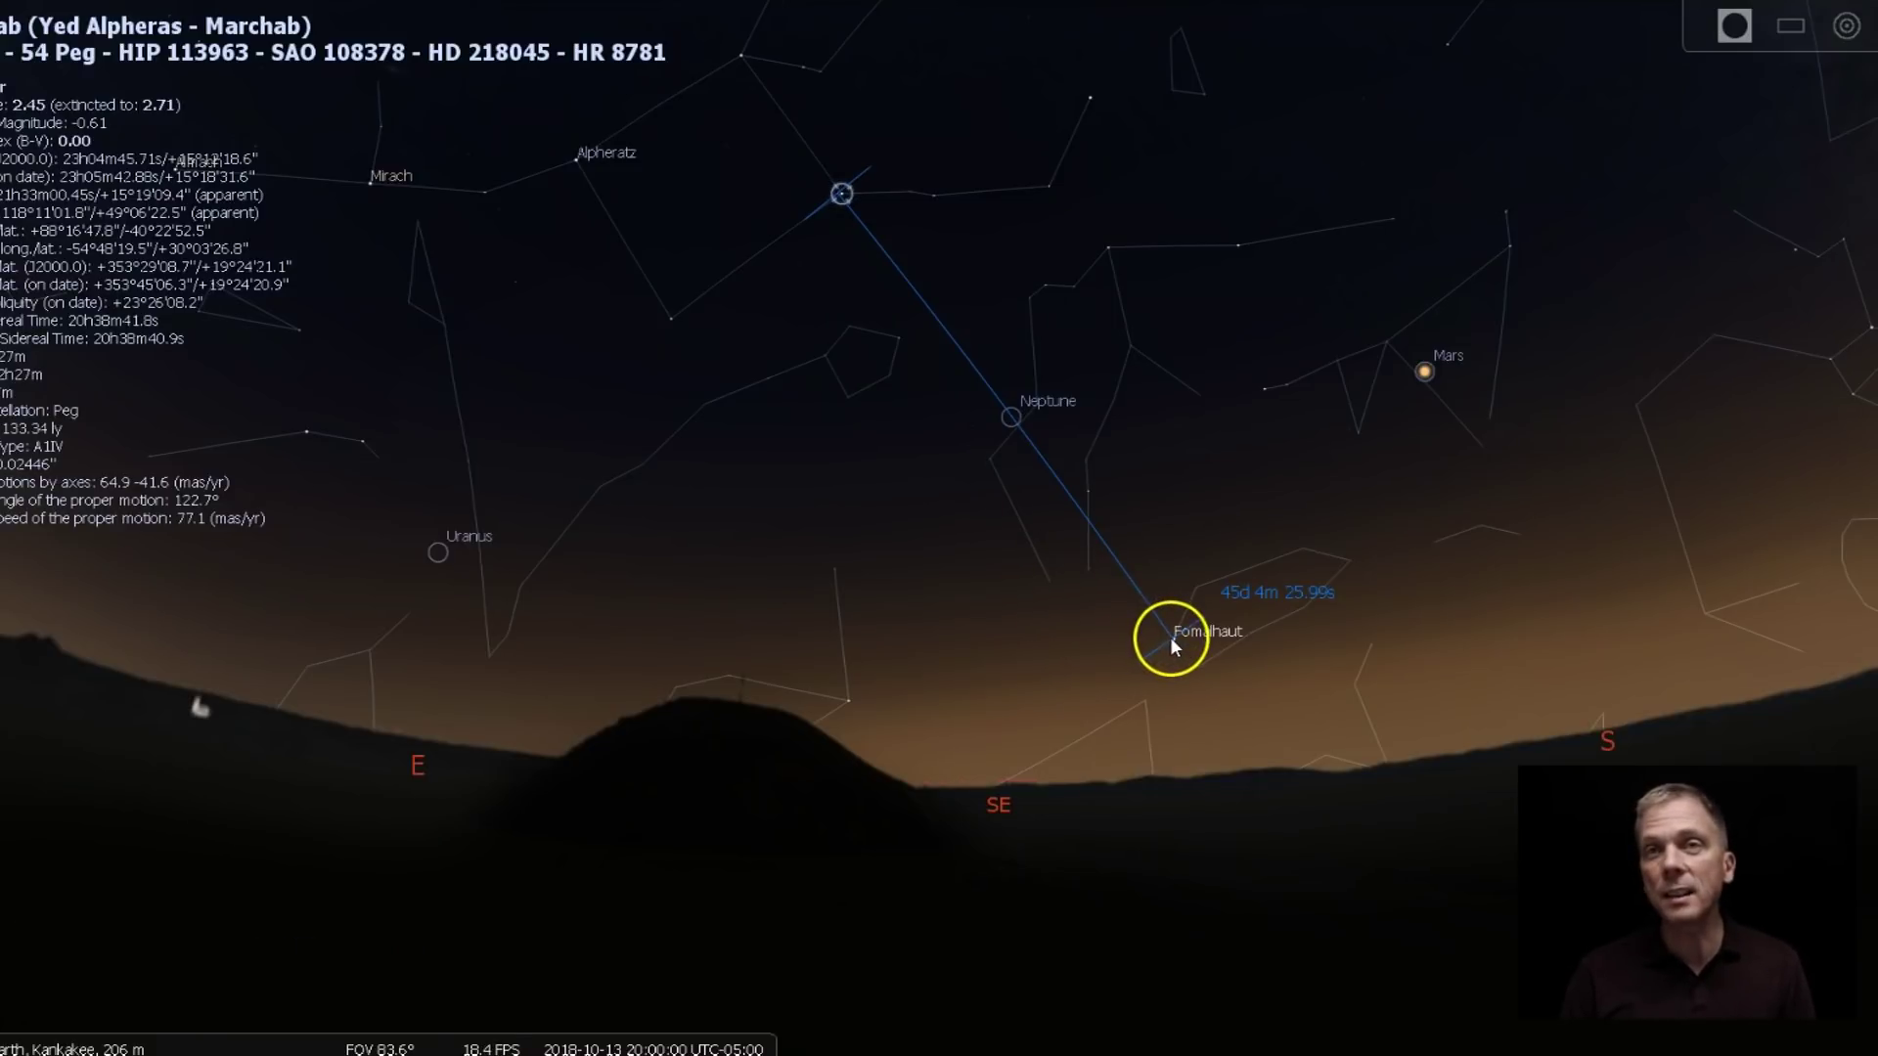
Step: Select Neptune, center the view on it and zoom in to a 30.7° field of view
{"action": "left_click_drag", "start_coordinate": [1171, 639], "coordinate": [1008, 416]}
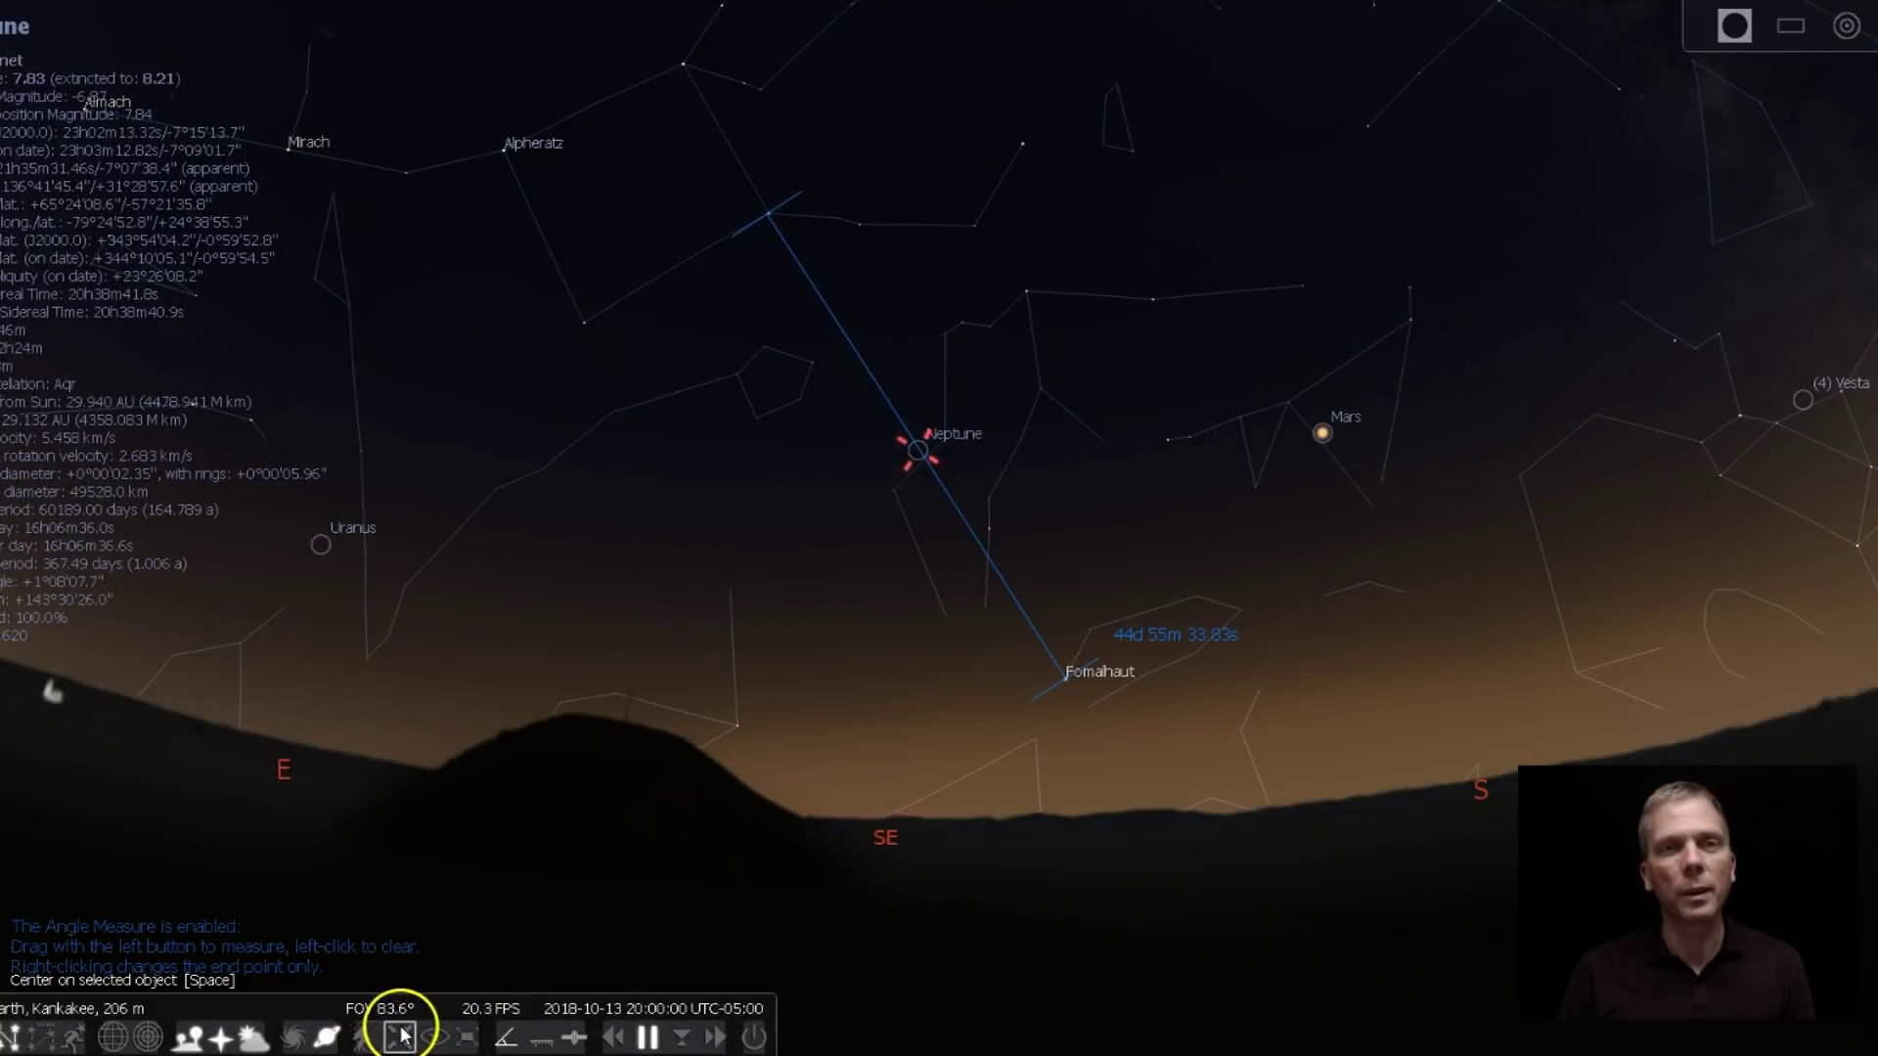
{"action": "left_click", "coordinate": [399, 1035]}
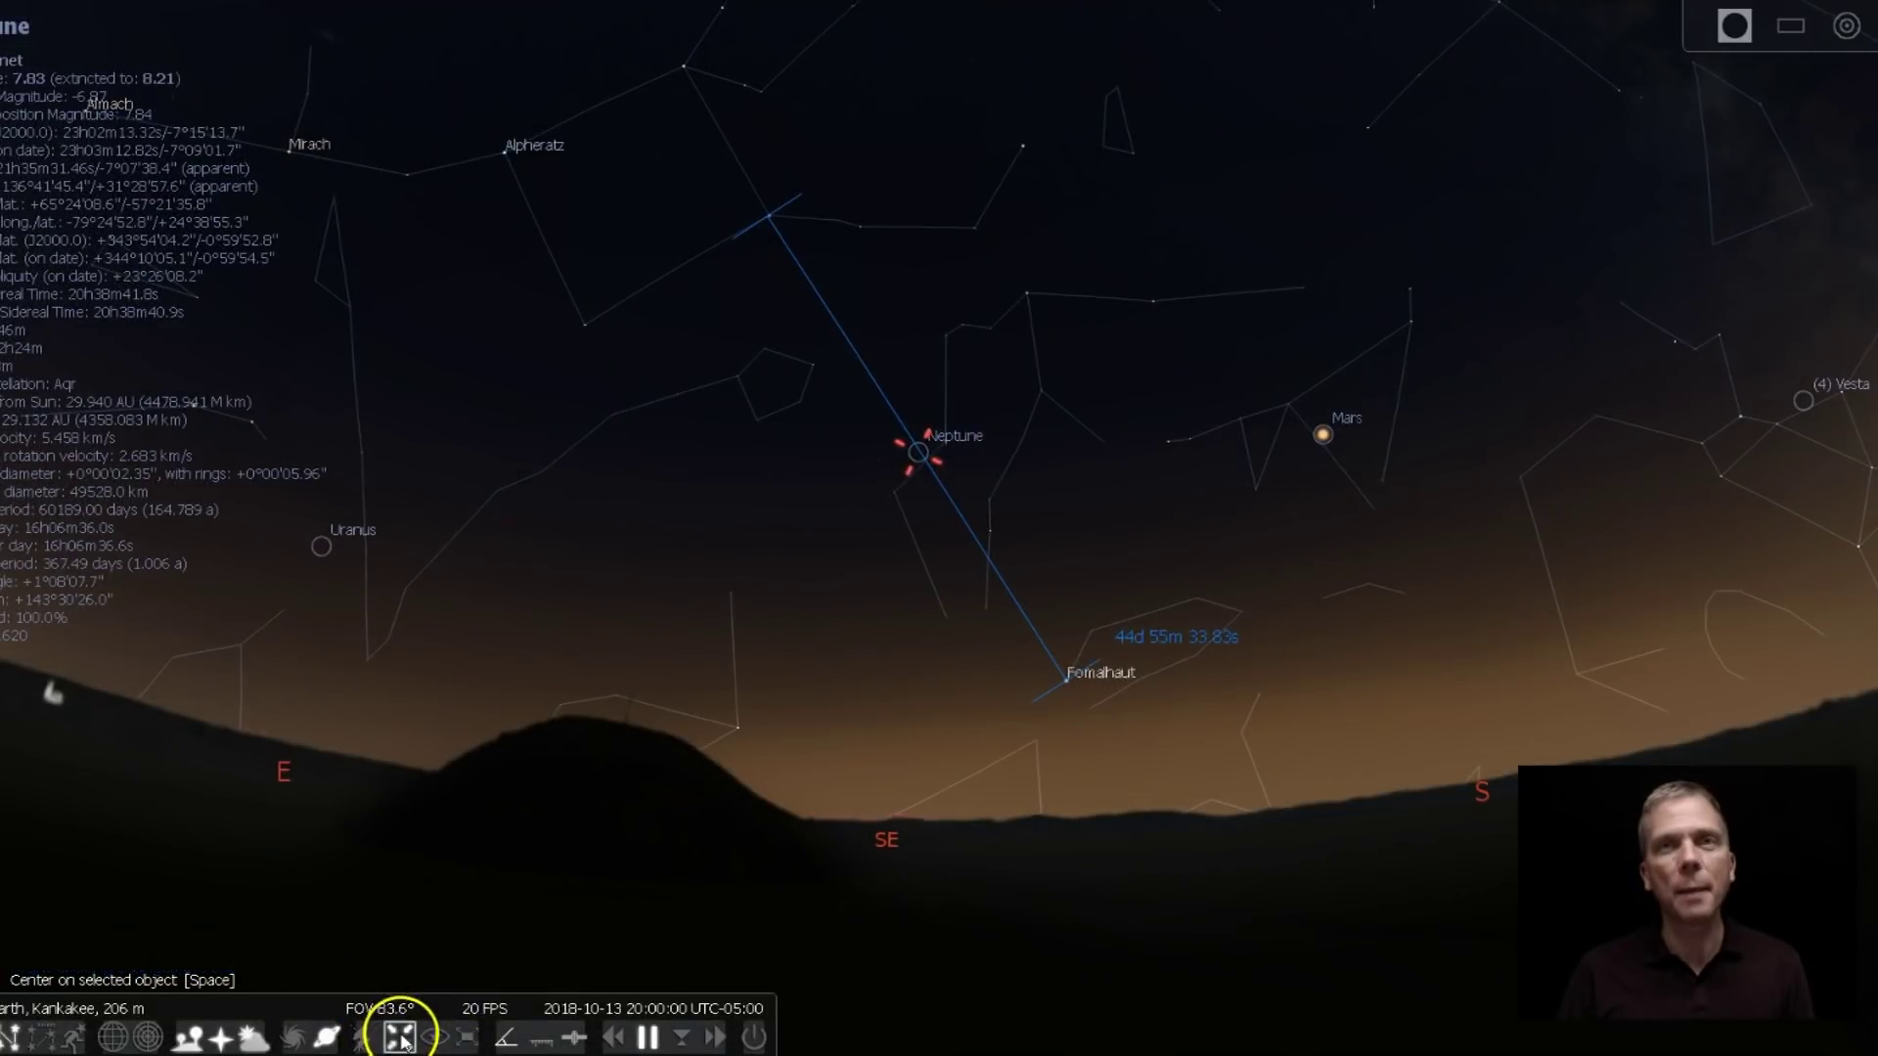
{"action": "scroll", "coordinate": [982, 534], "scroll_direction": "up", "scroll_amount": 3}
{"action": "scroll", "coordinate": [955, 567], "scroll_direction": "up", "scroll_amount": 8}
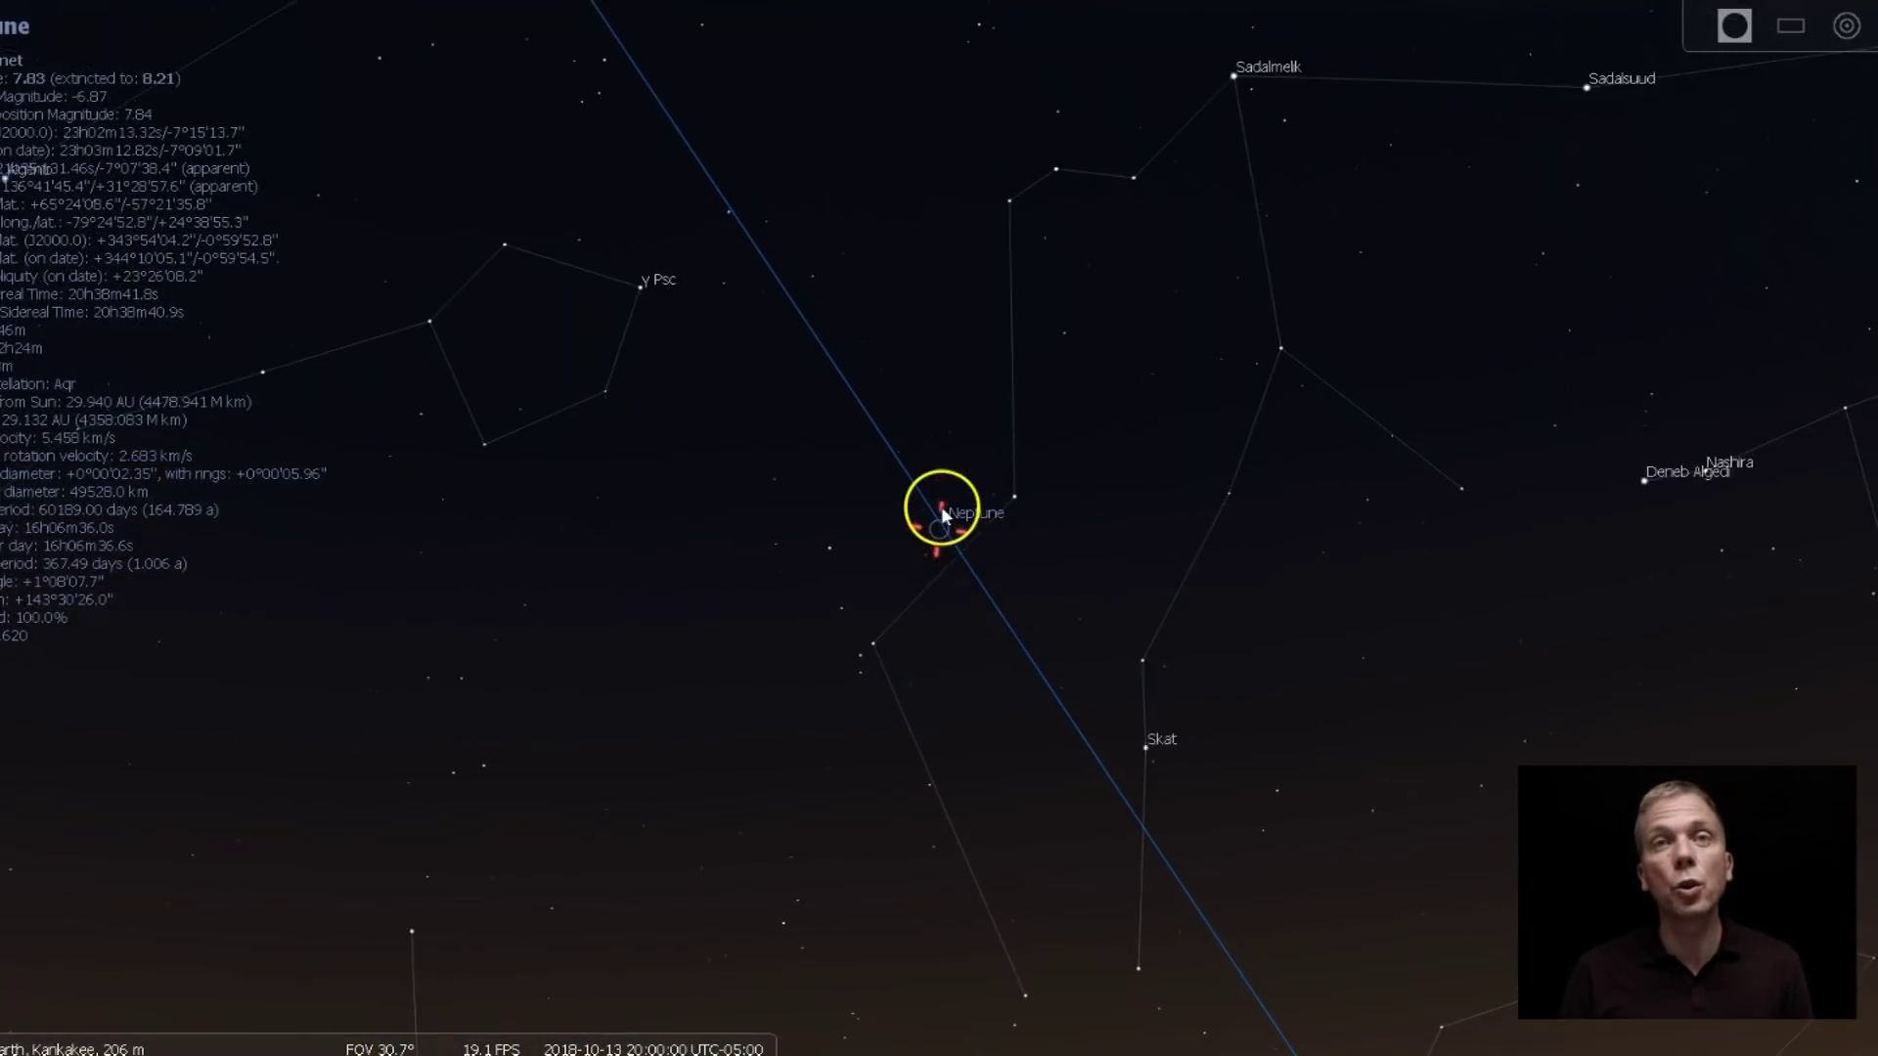
Step: Zoom in on Neptune to a 0.786° field of view and back out to 50.7°
{"action": "scroll", "coordinate": [951, 545], "scroll_direction": "up", "scroll_amount": 4}
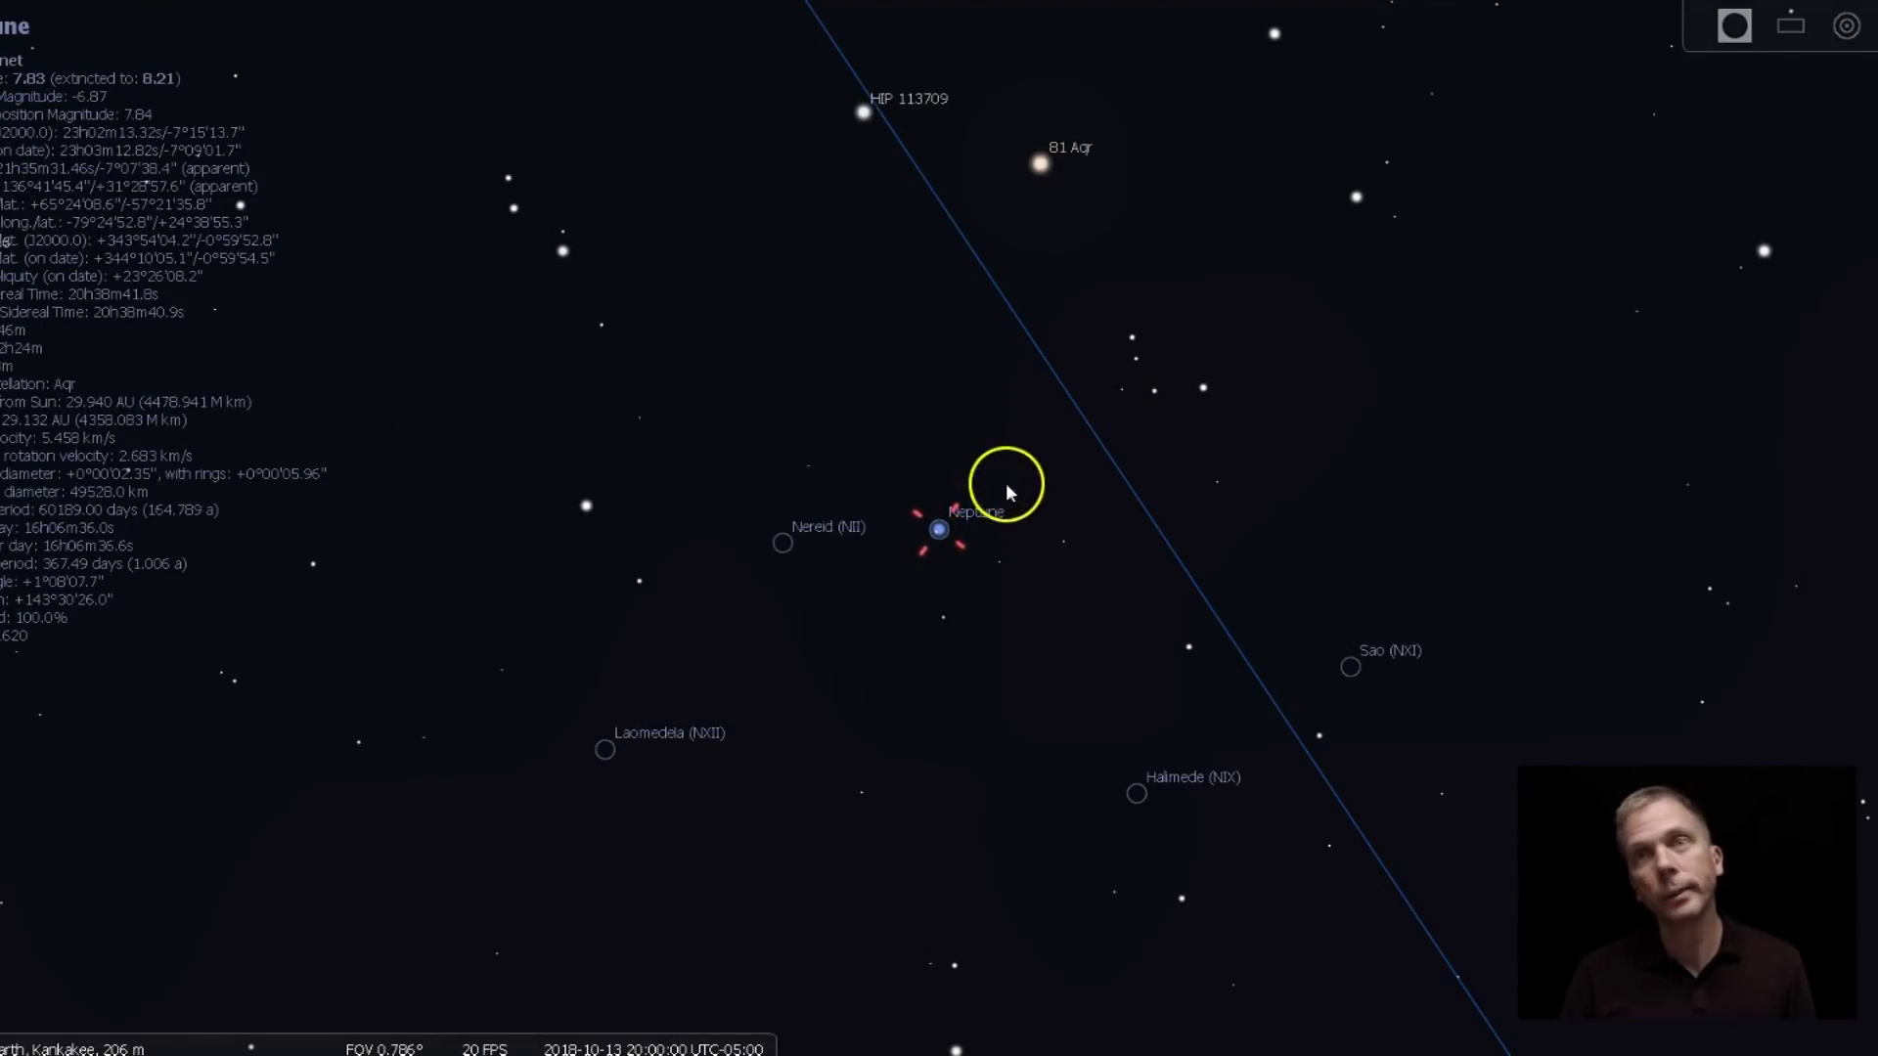
{"action": "scroll", "coordinate": [974, 511], "scroll_direction": "down", "scroll_amount": 2}
{"action": "scroll", "coordinate": [976, 512], "scroll_direction": "down", "scroll_amount": 5}
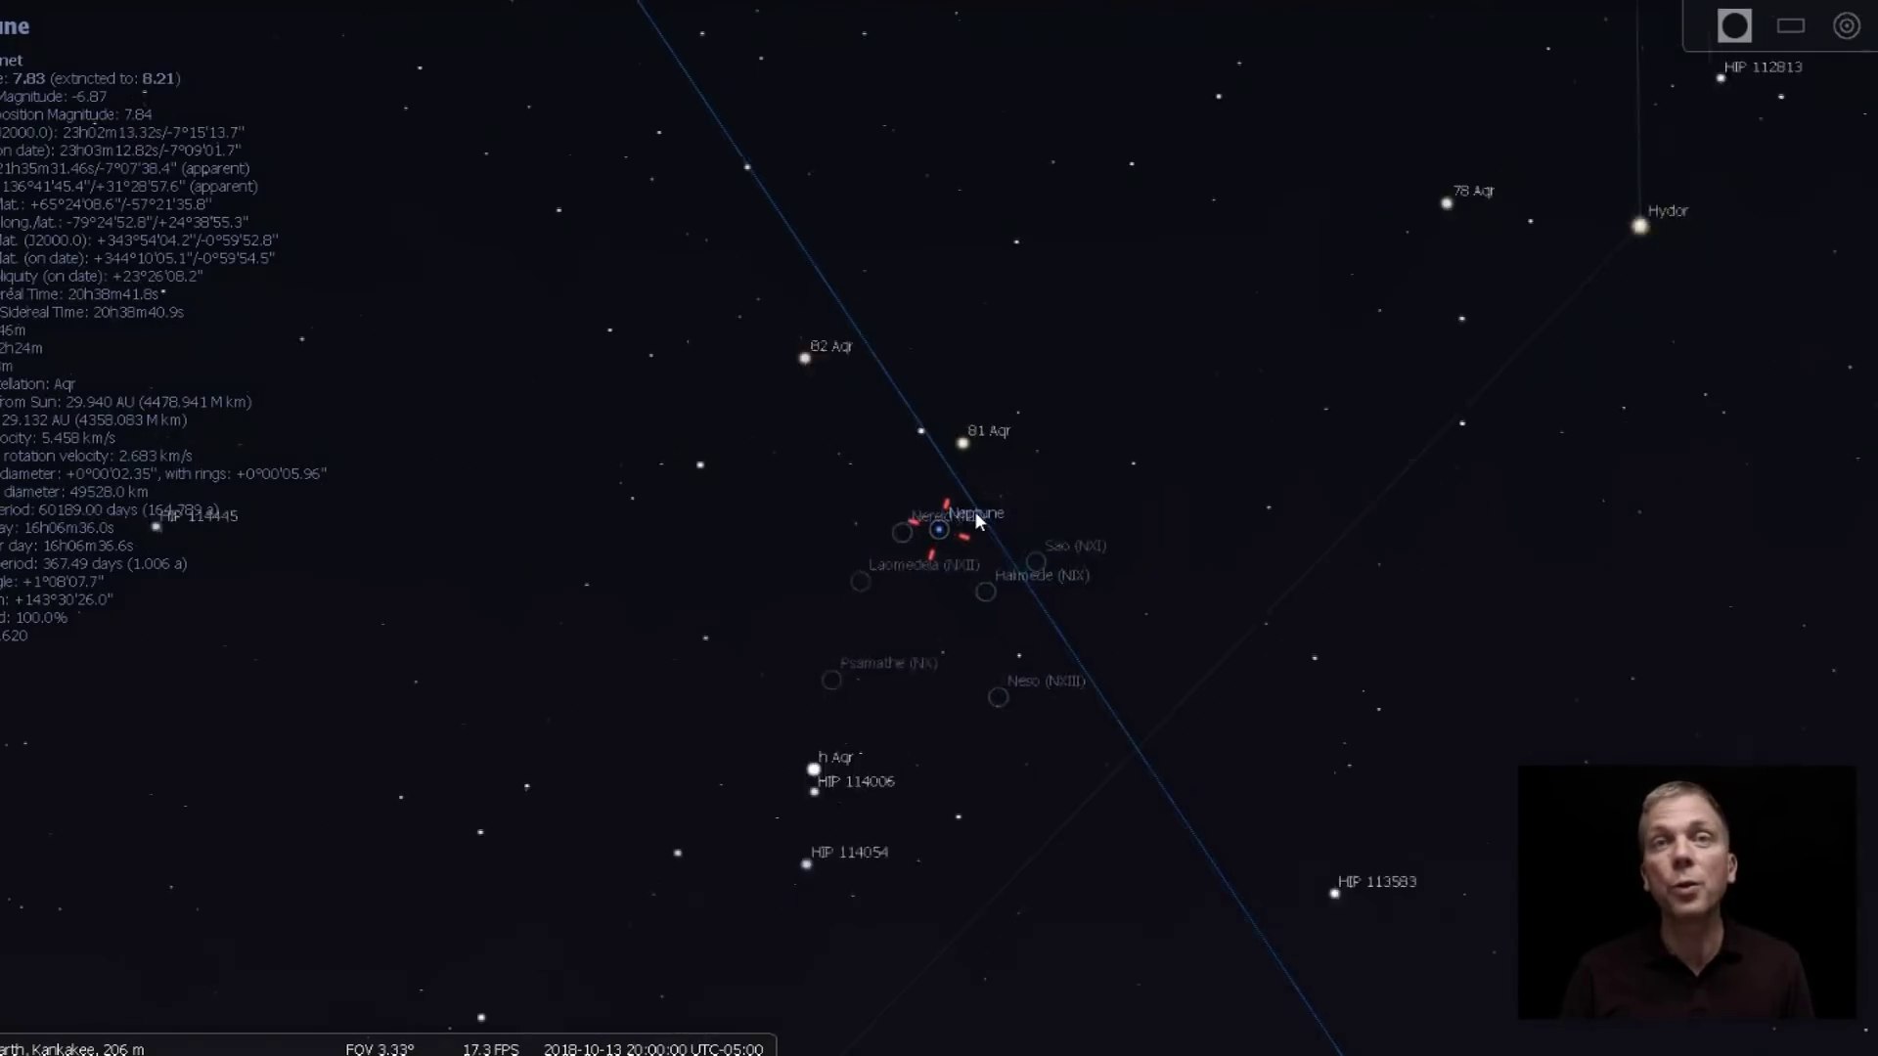
{"action": "scroll", "coordinate": [976, 512], "scroll_direction": "down", "scroll_amount": 4}
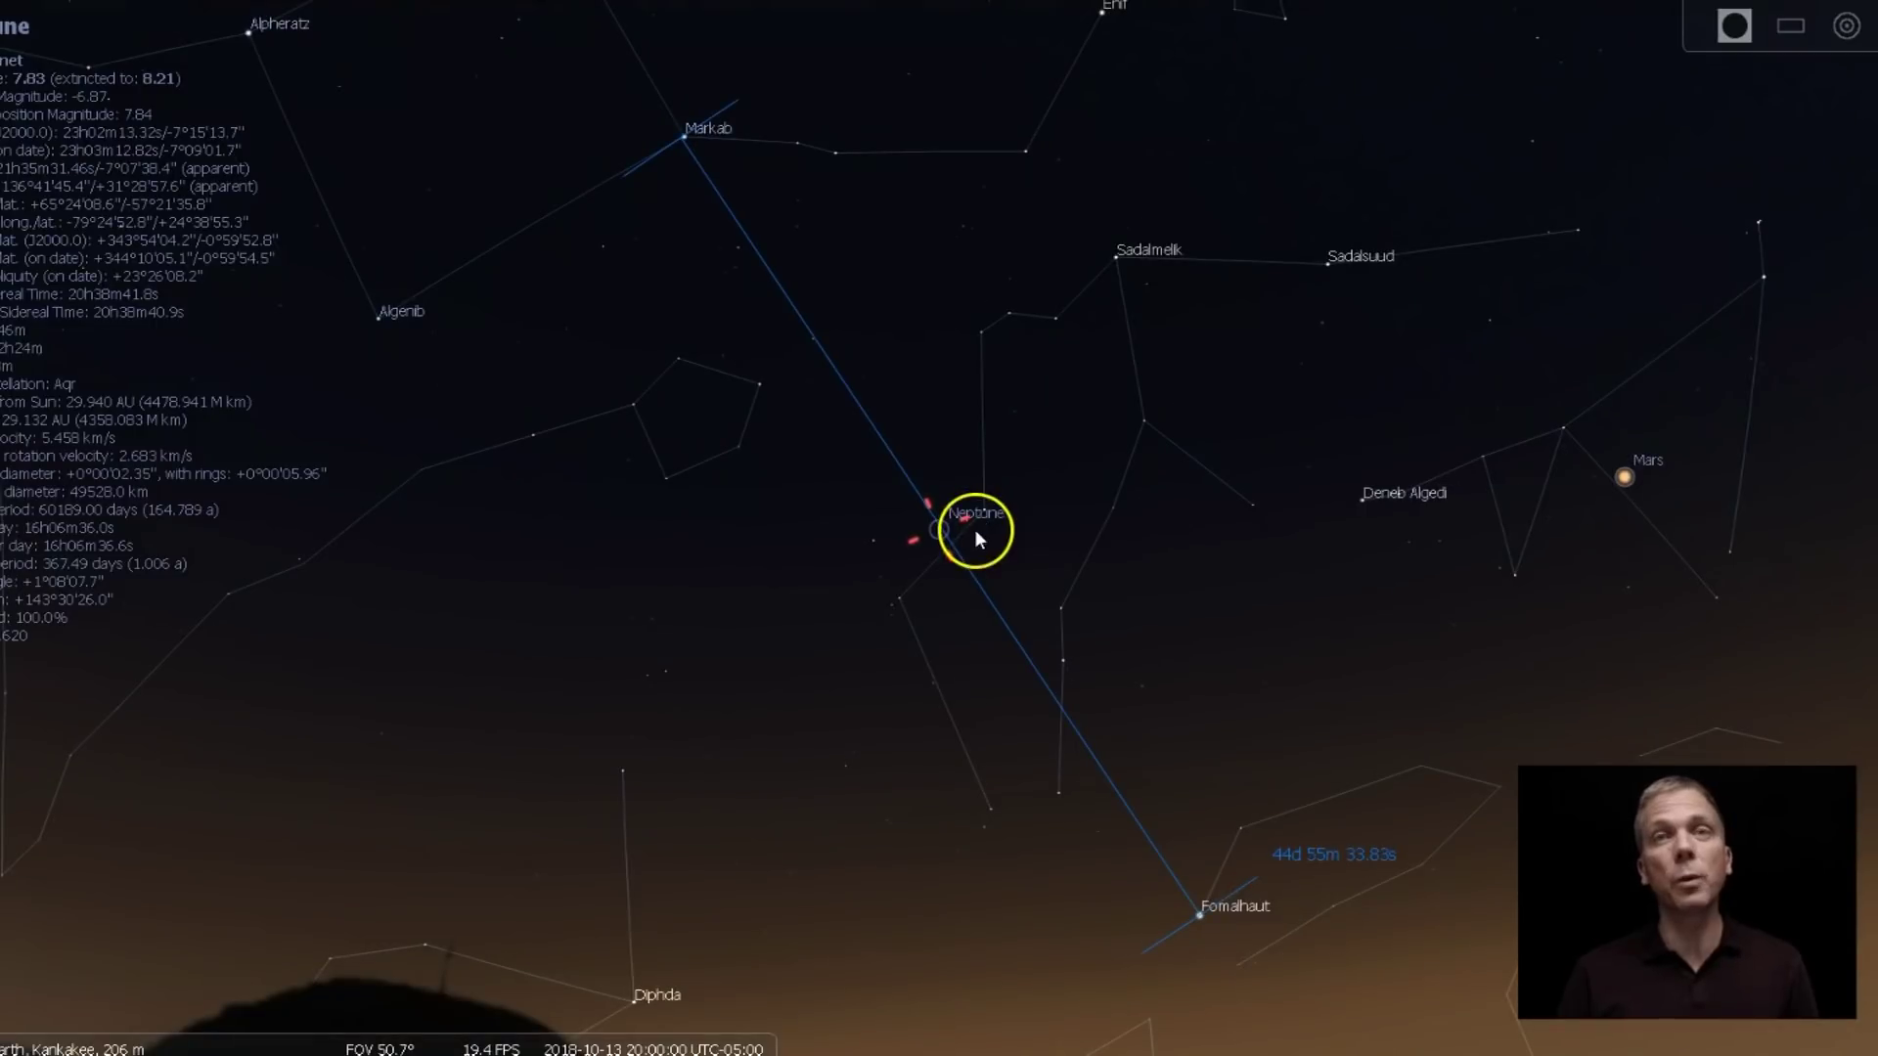
Step: Hide the constellation lines and the measuring line, and frame Neptune with the stars below it at a 15.8° field of view
{"action": "left_click", "coordinate": [18, 1041]}
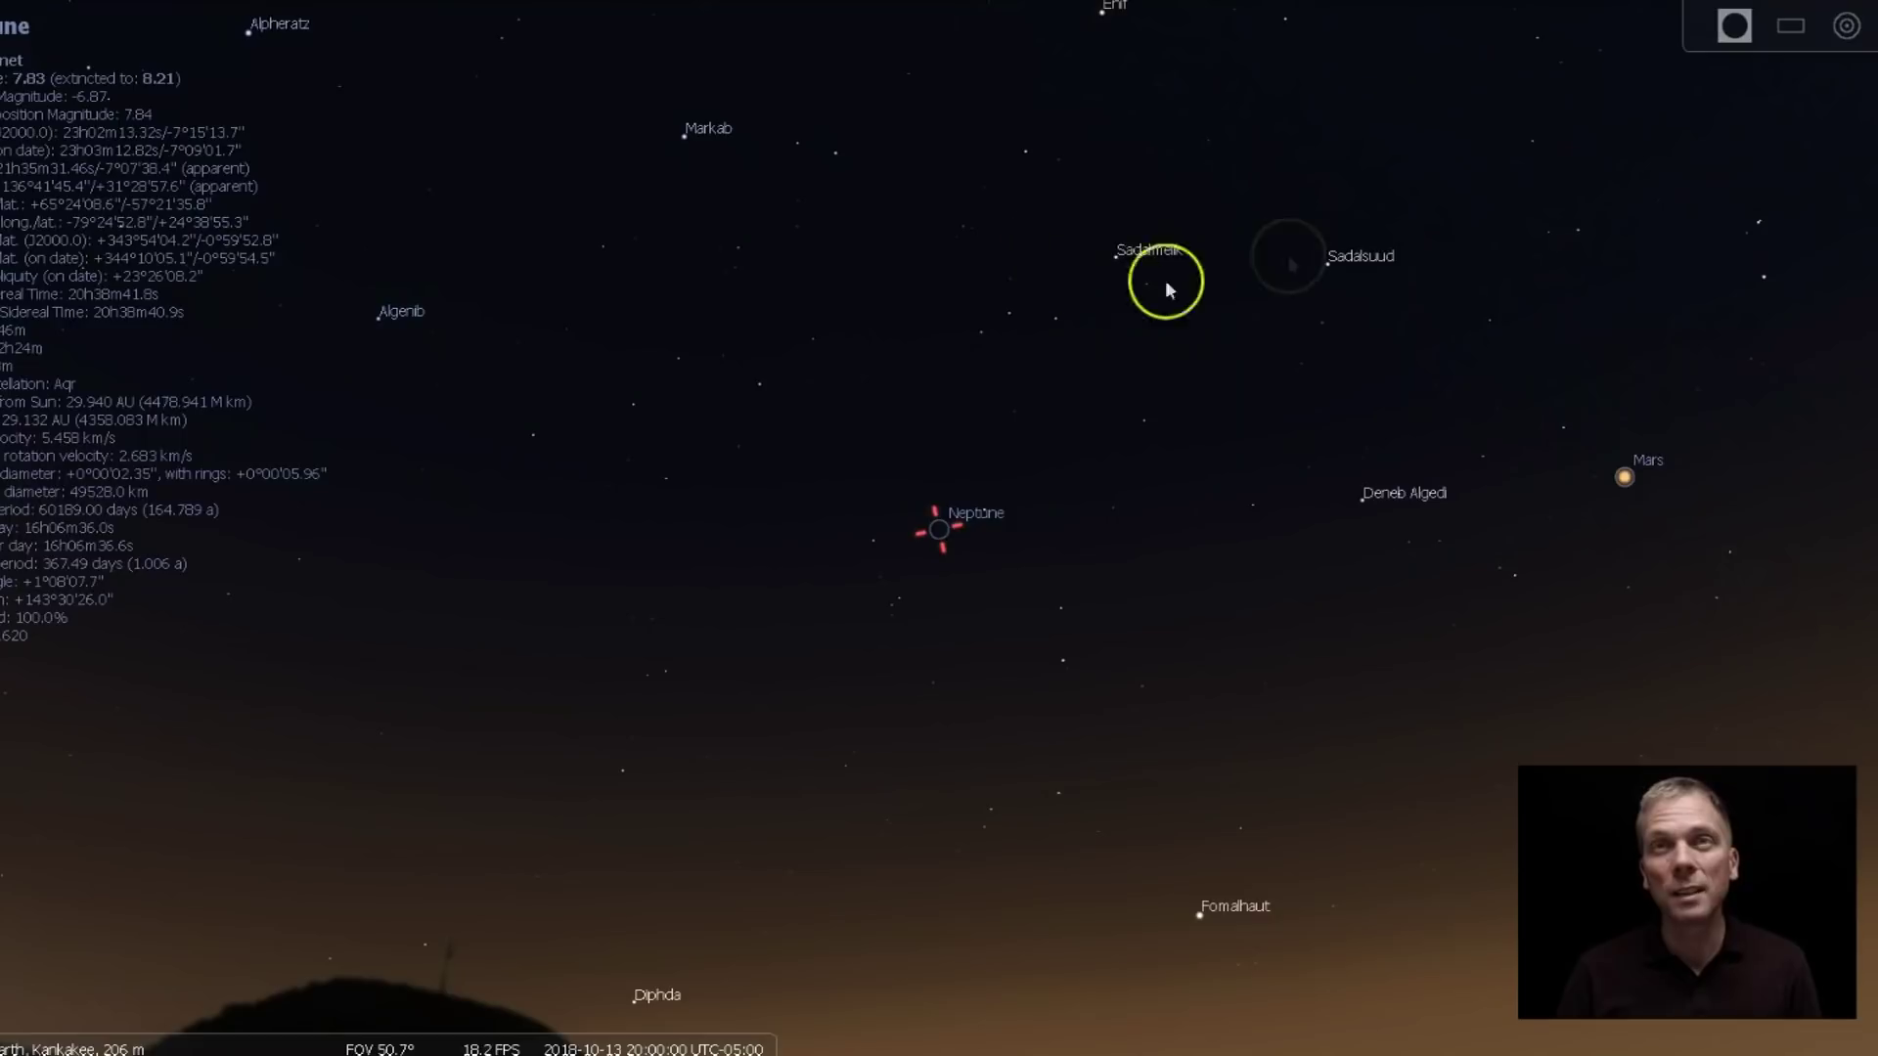
{"action": "scroll", "coordinate": [931, 554], "scroll_direction": "up", "scroll_amount": 5}
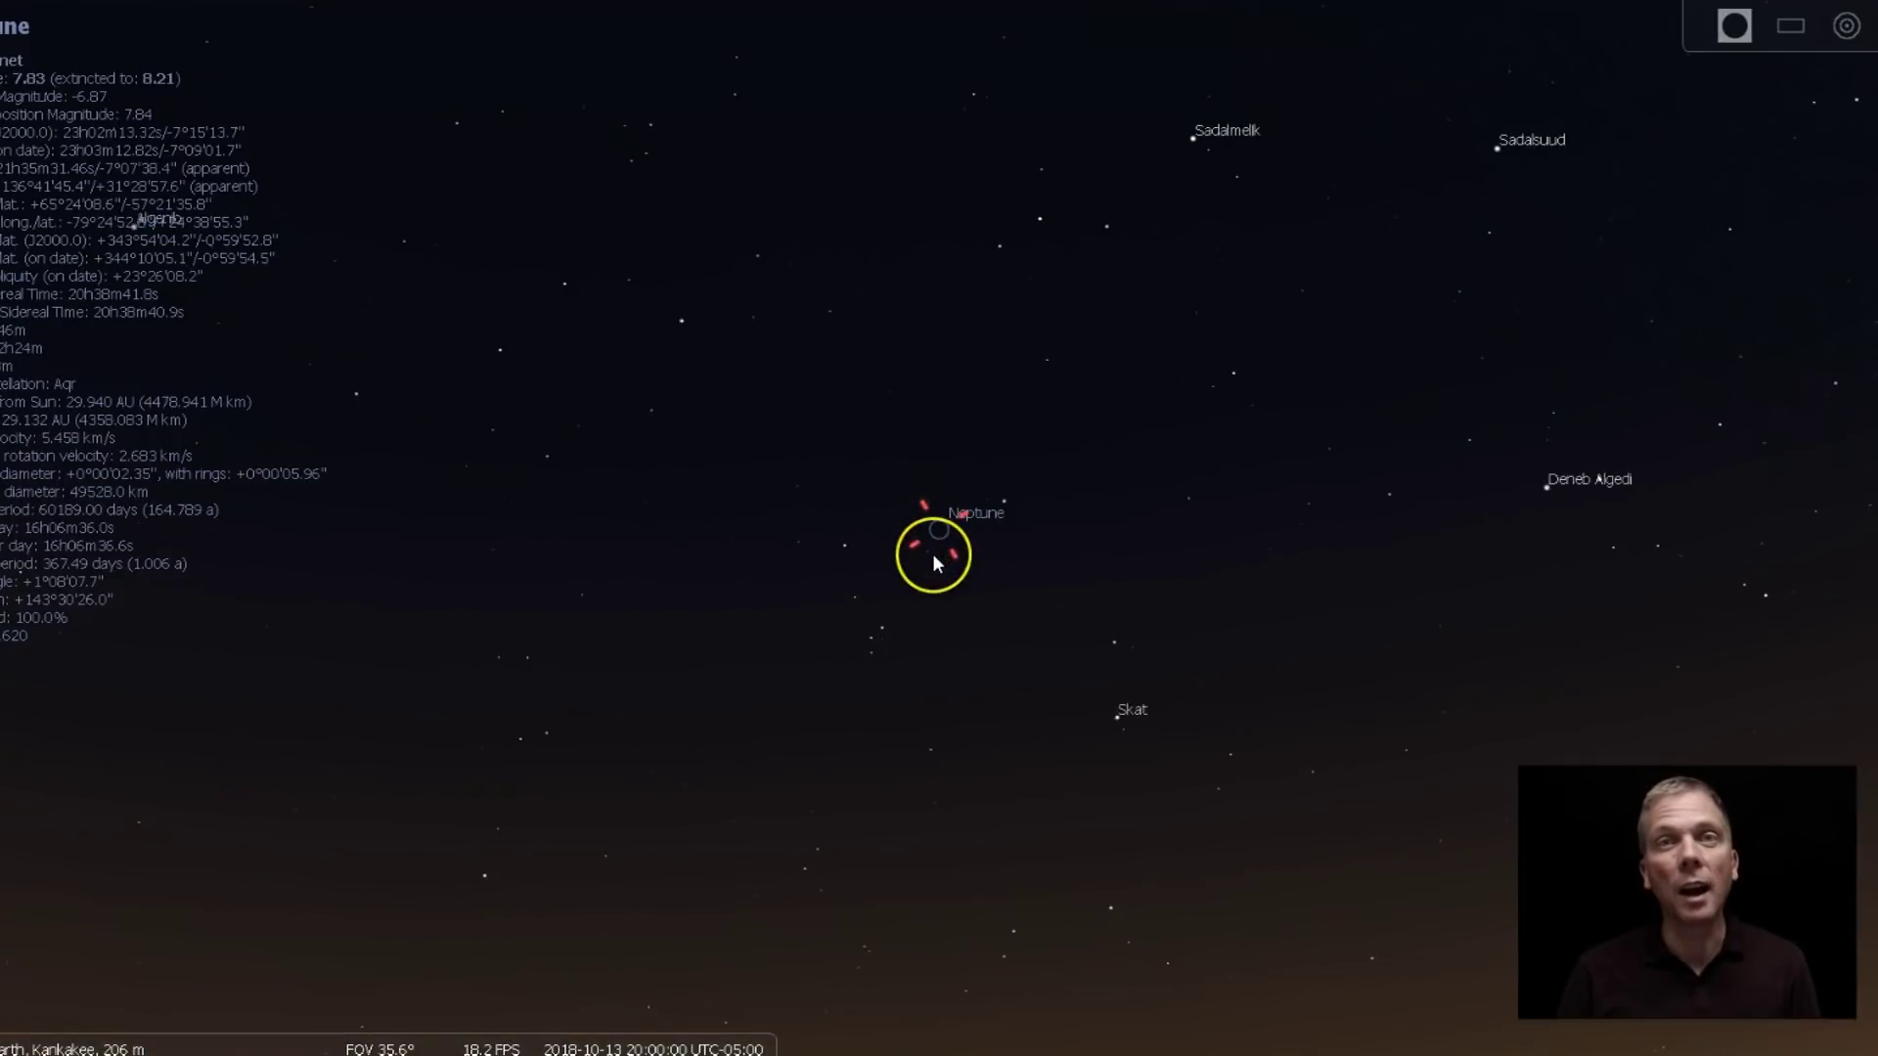
{"action": "left_click_drag", "start_coordinate": [941, 658], "coordinate": [931, 489]}
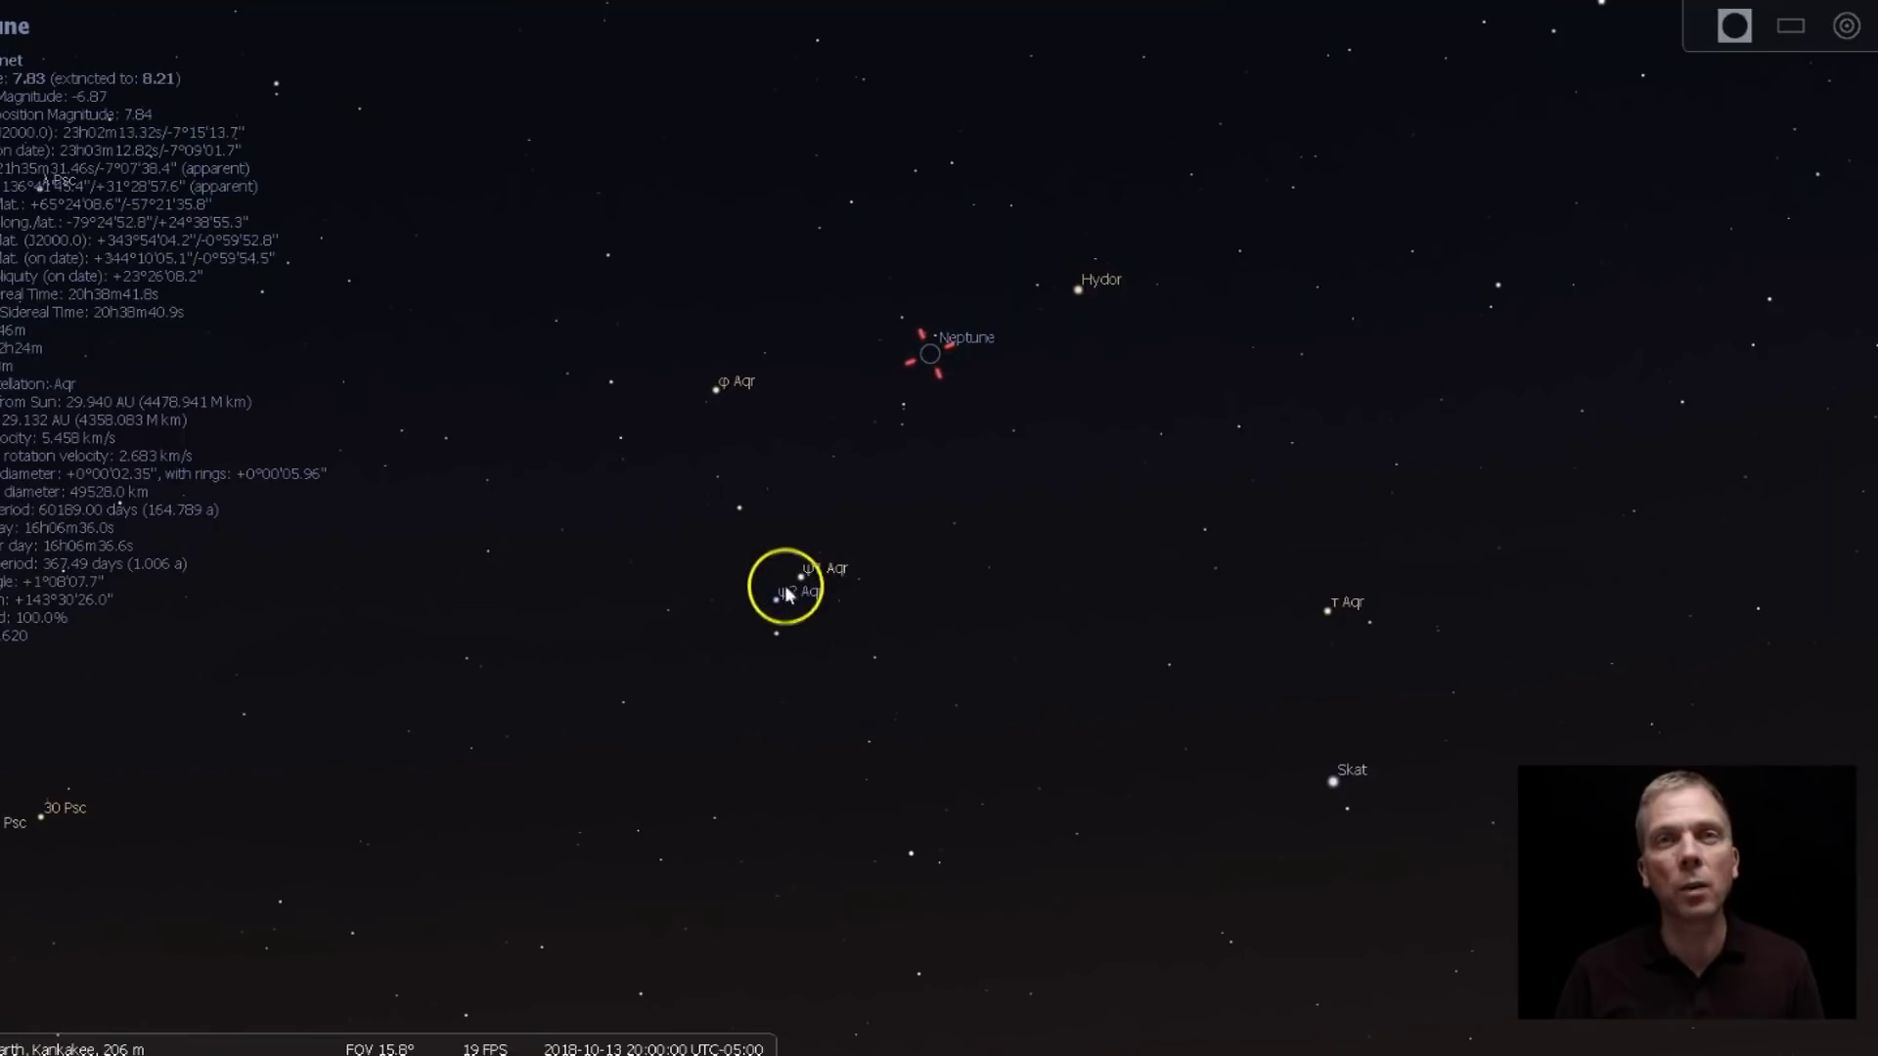
Step: Select 95 Aqr, 92 Aqr, Hydor (73 Aqr) and 90 Aqr around Neptune to examine them as guide stars, ending on Hydor
{"action": "left_click", "coordinate": [776, 634]}
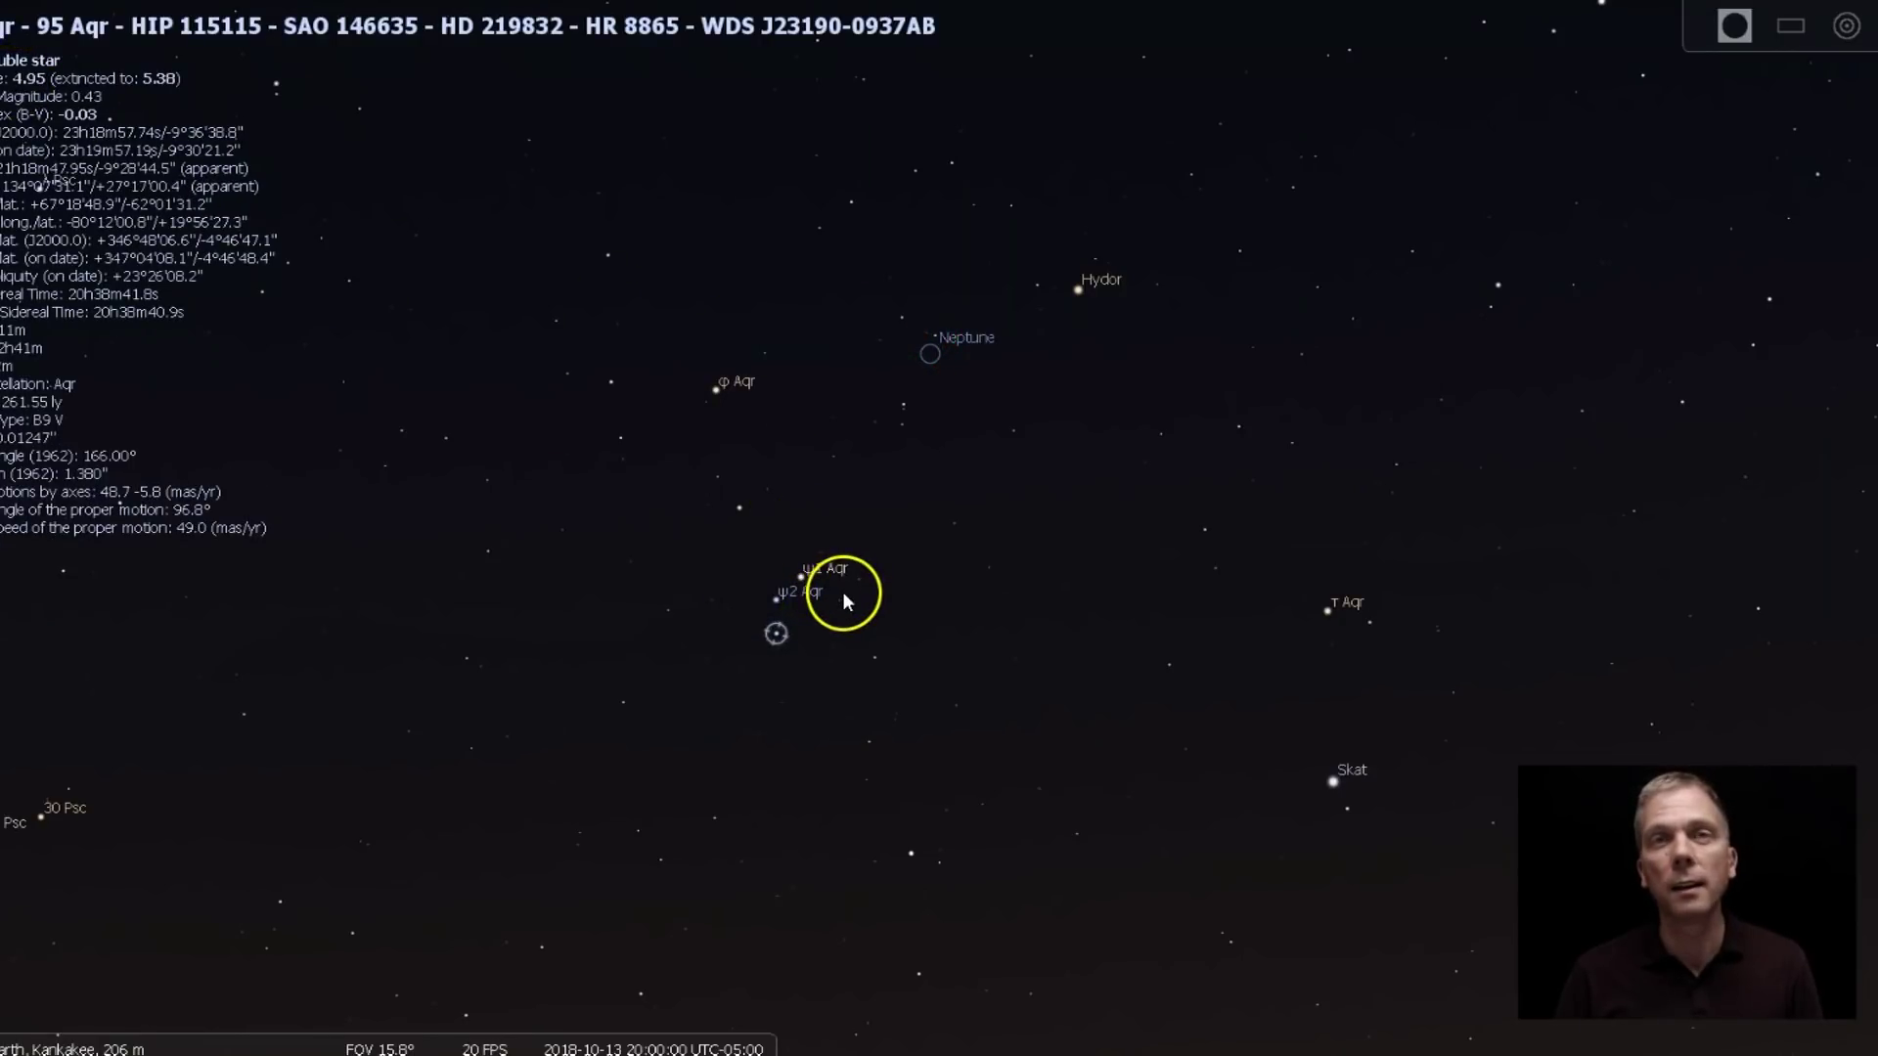
{"action": "left_click", "coordinate": [740, 509]}
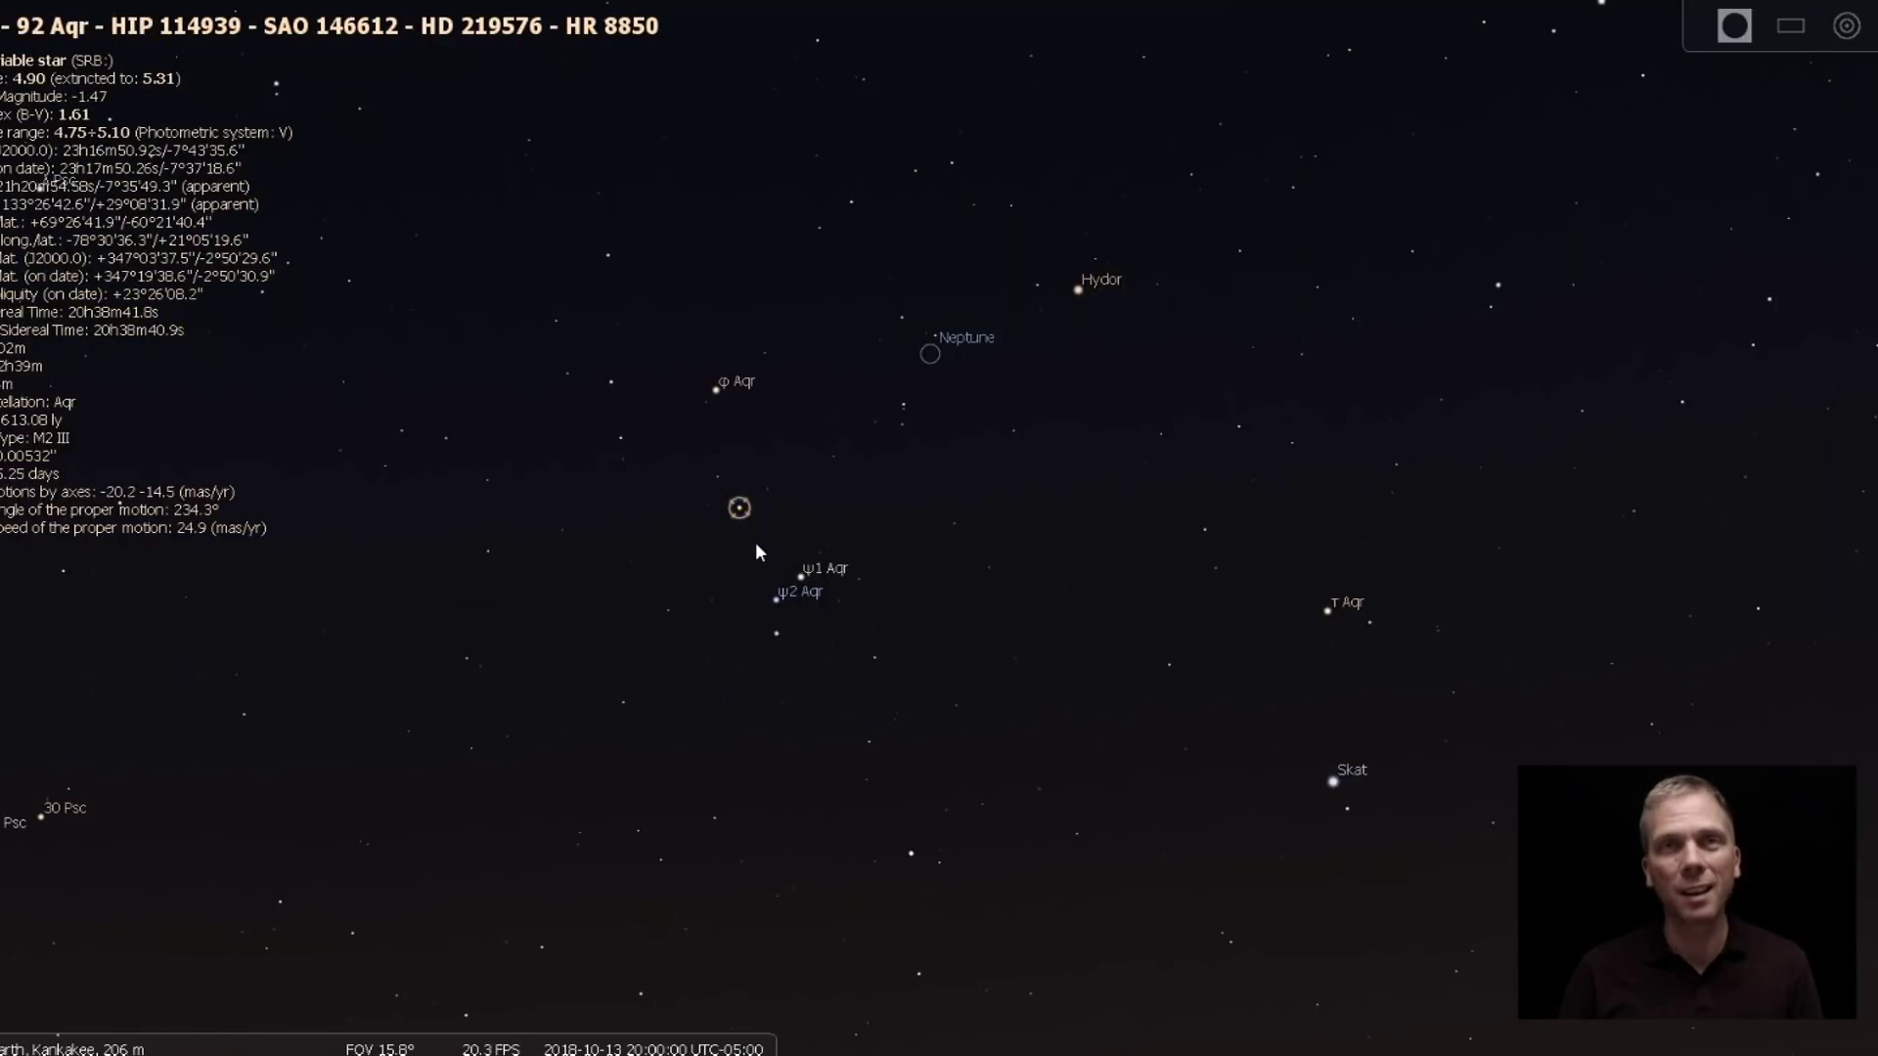
{"action": "left_click", "coordinate": [715, 392]}
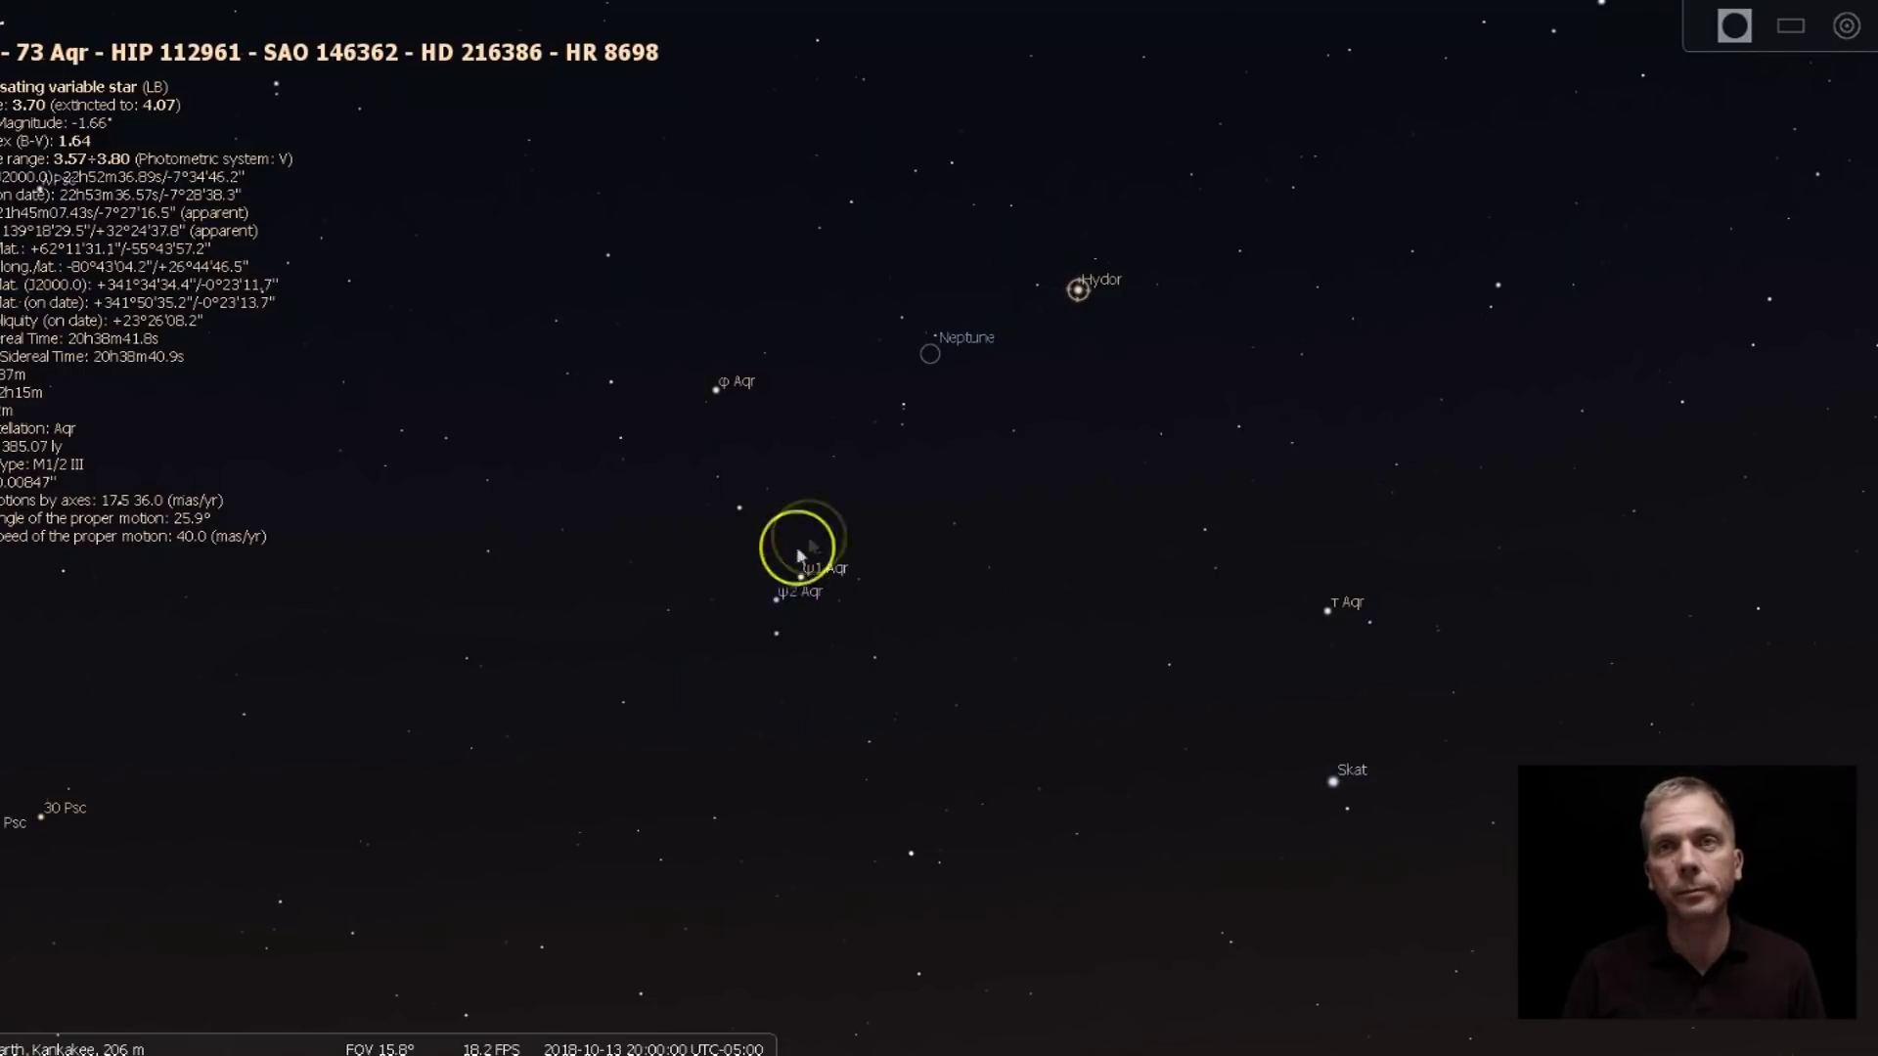
{"action": "left_click", "coordinate": [717, 391]}
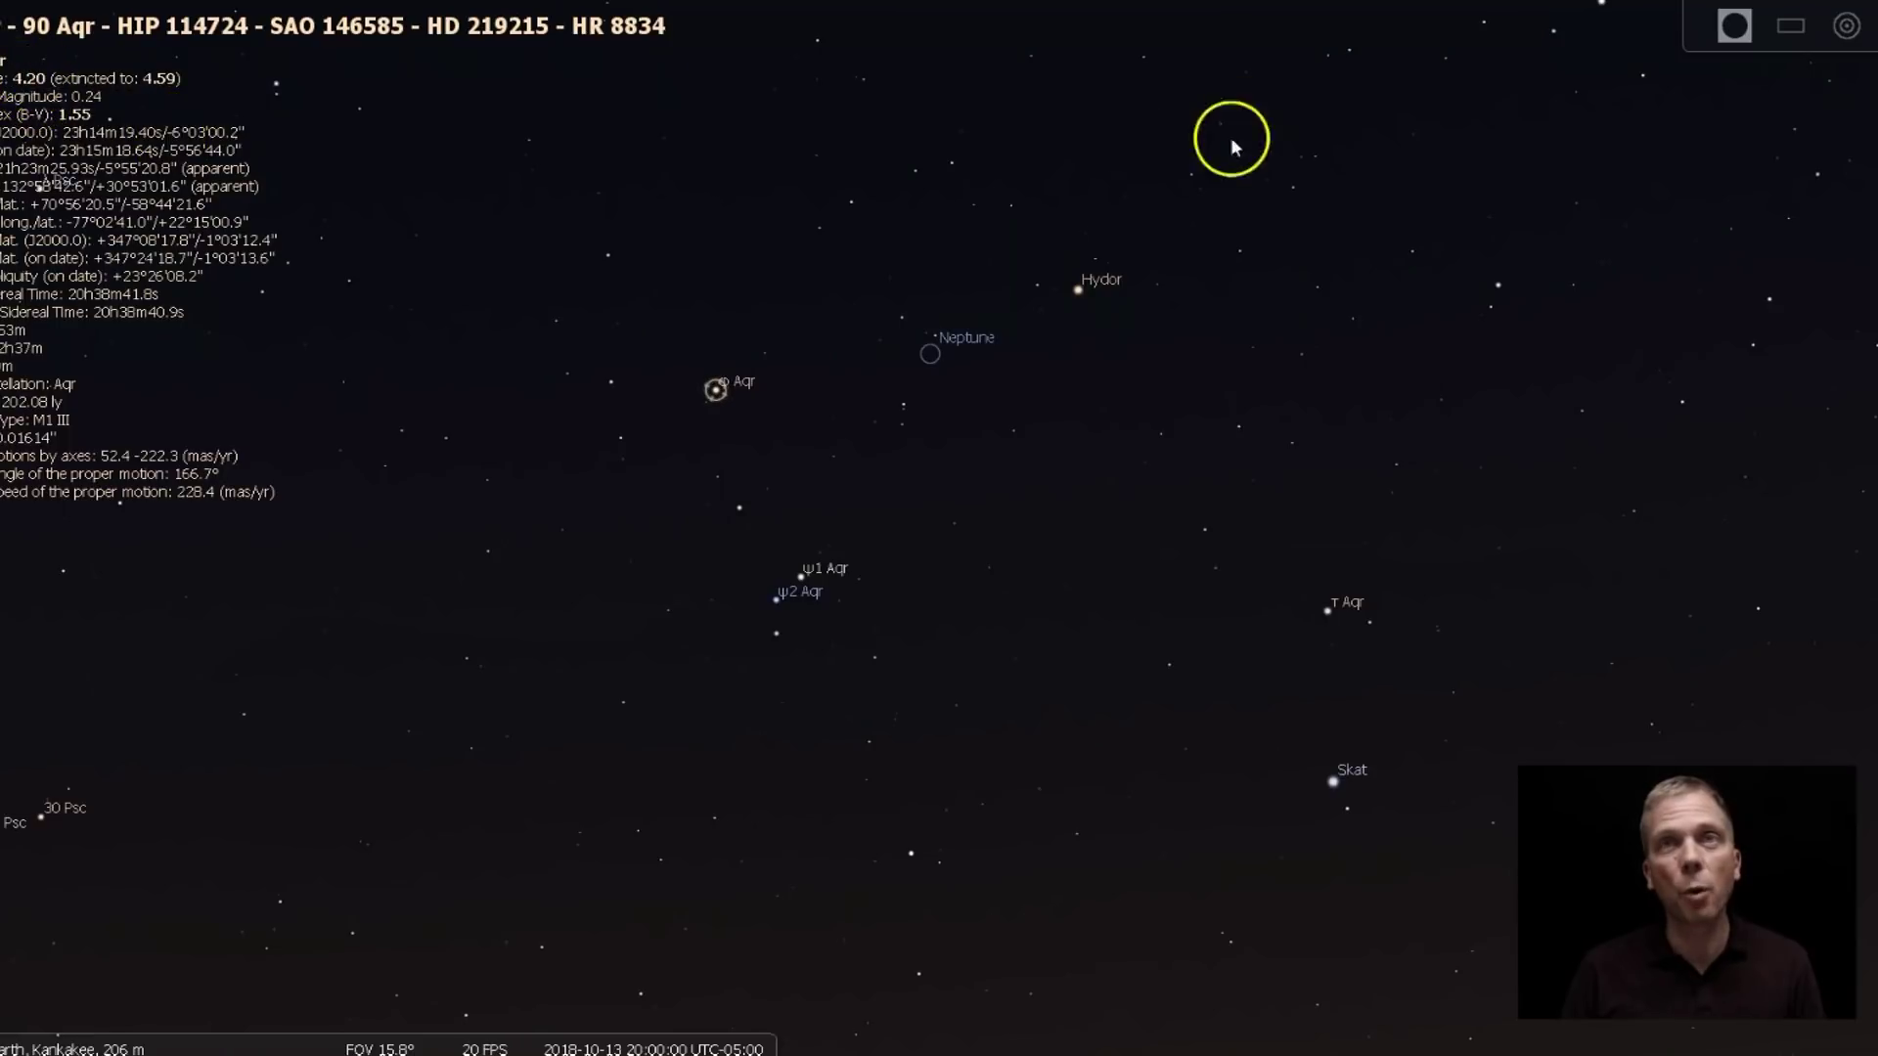
{"action": "left_click", "coordinate": [1078, 291]}
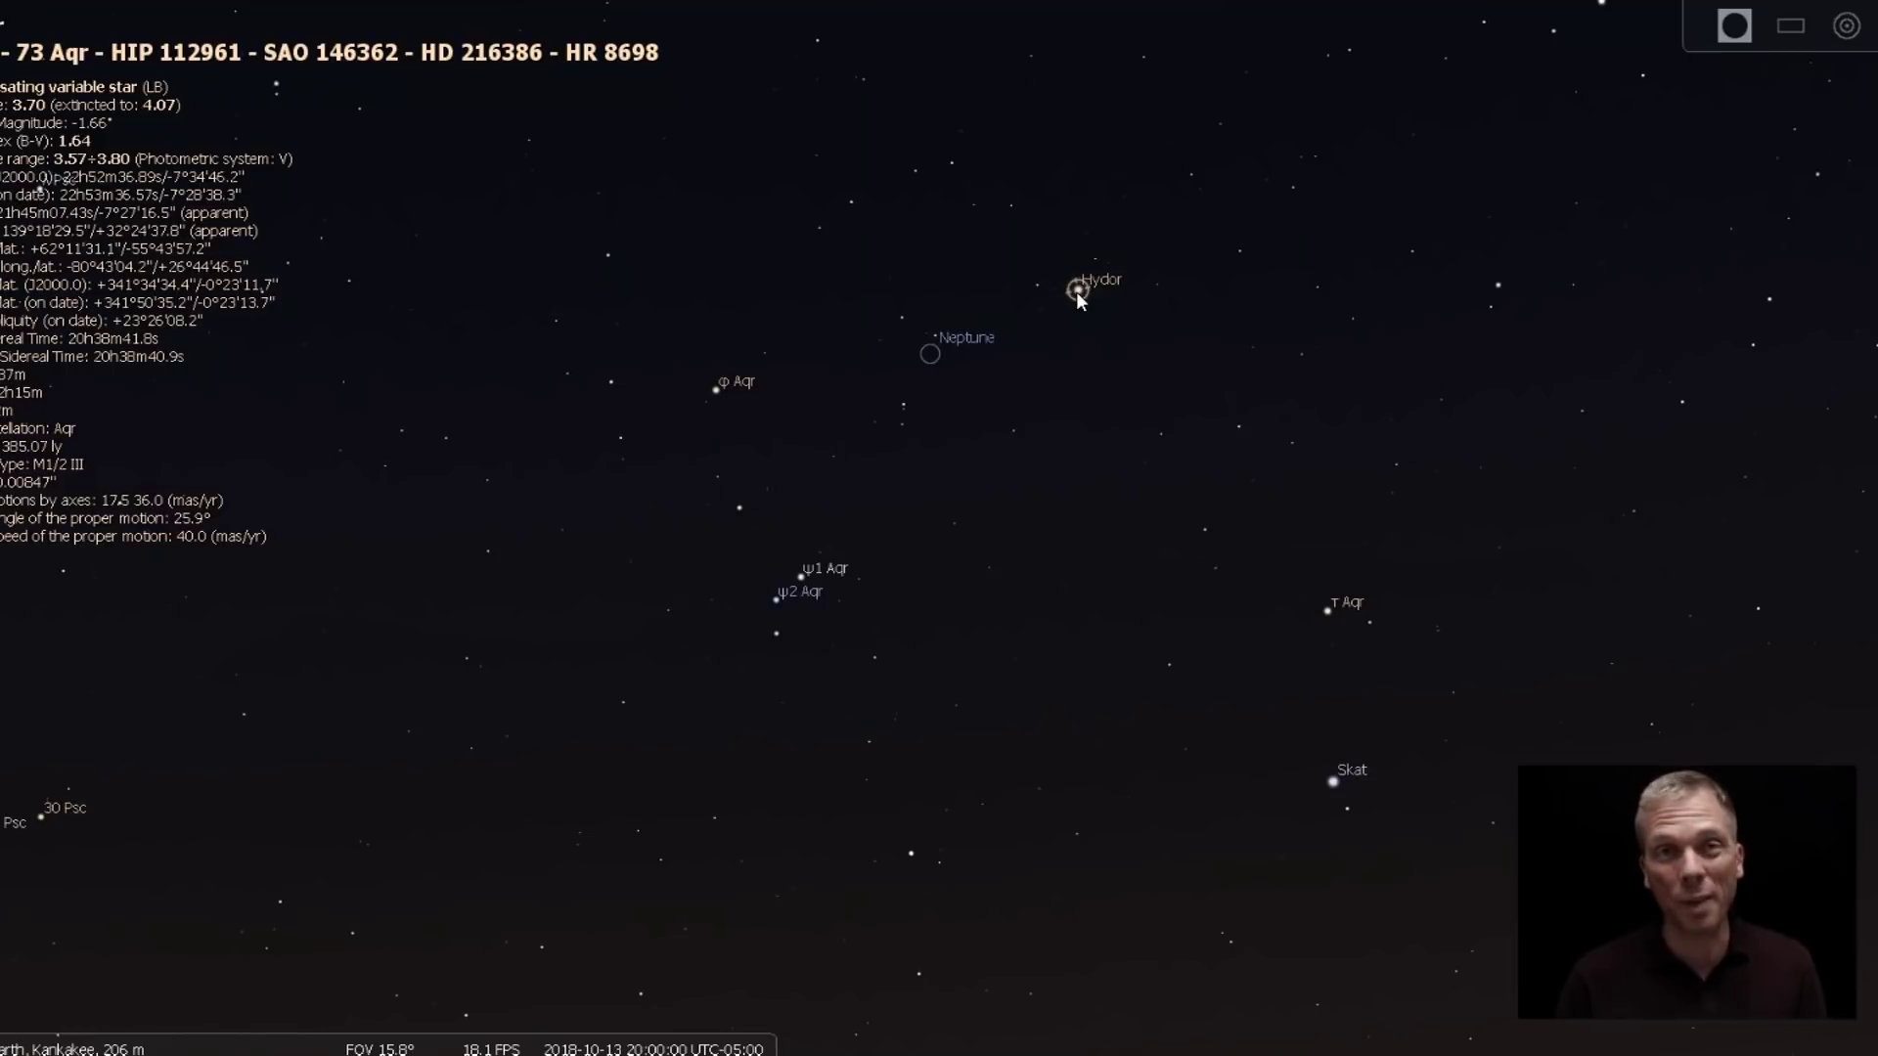
{"action": "left_click", "coordinate": [1053, 284]}
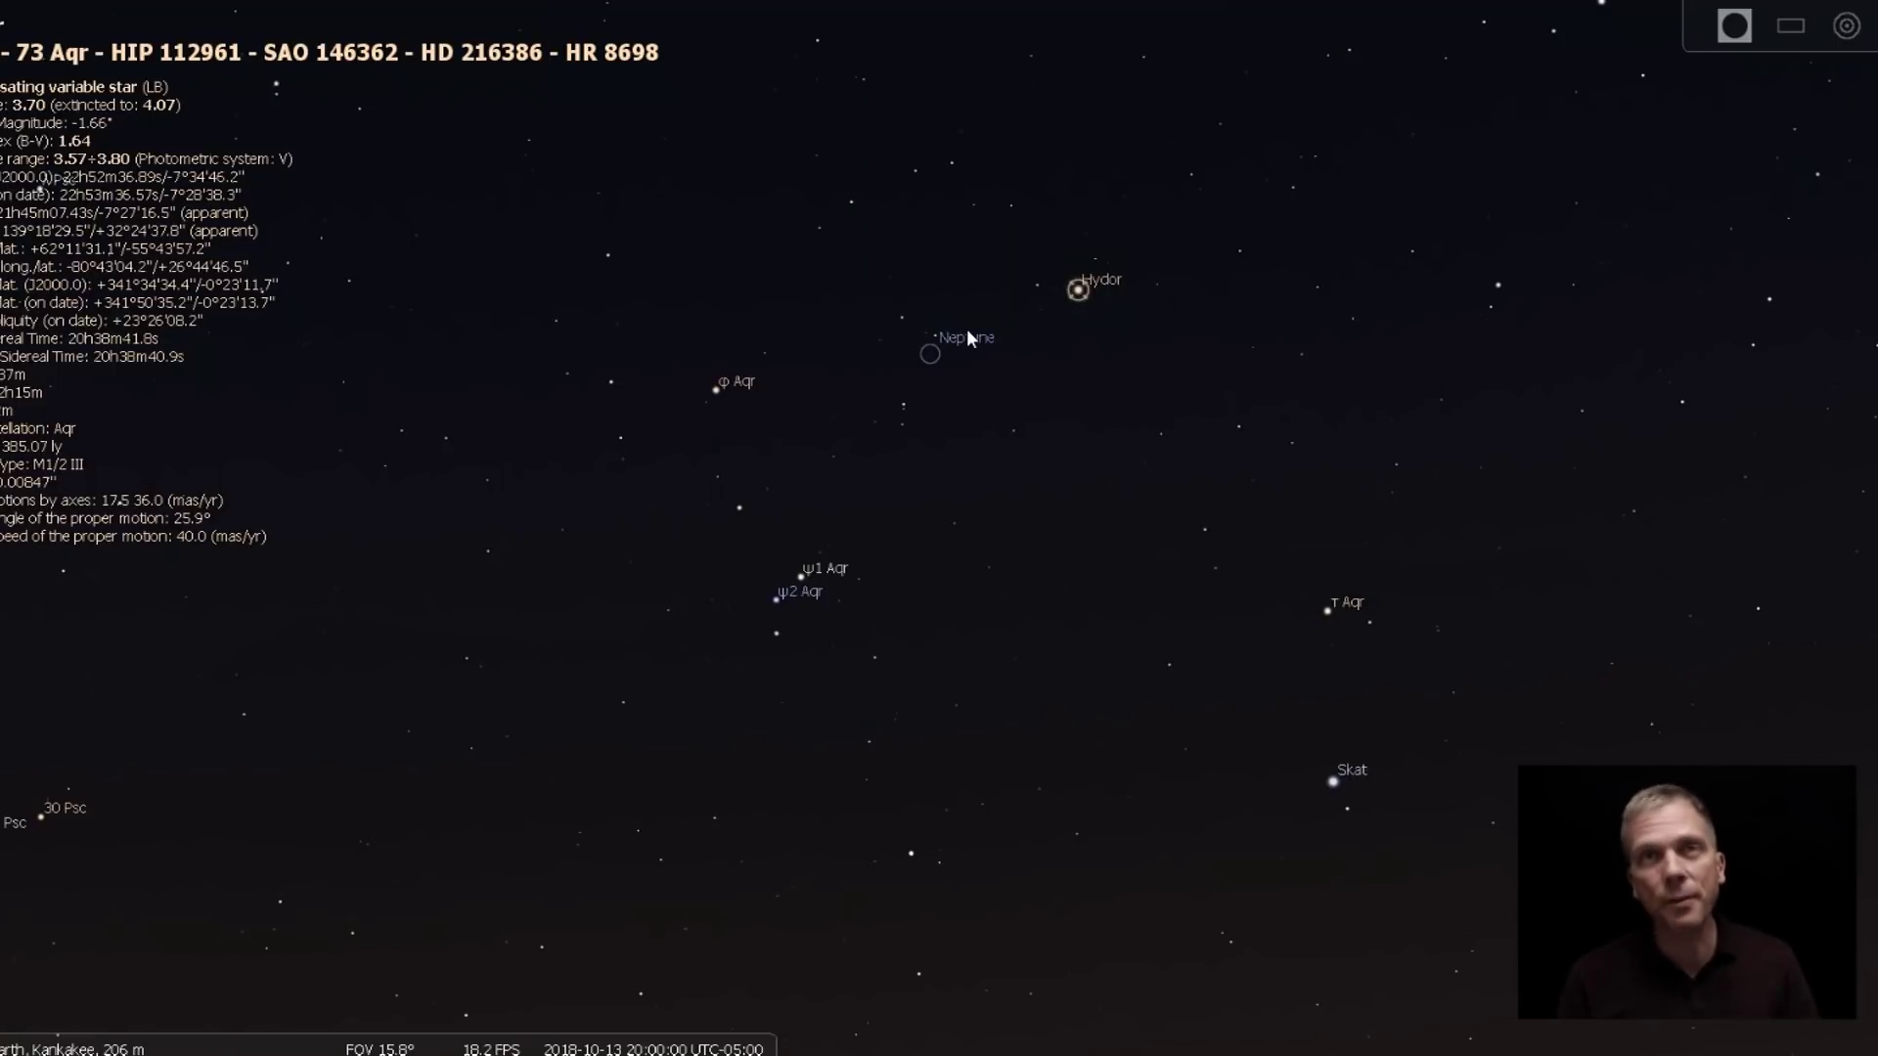
Step: Enable Angle Measure and draw a line about 7°26' long from beyond Hydor past Neptune to beyond φ Aqr
{"action": "scroll", "coordinate": [922, 340], "scroll_direction": "up", "scroll_amount": 3}
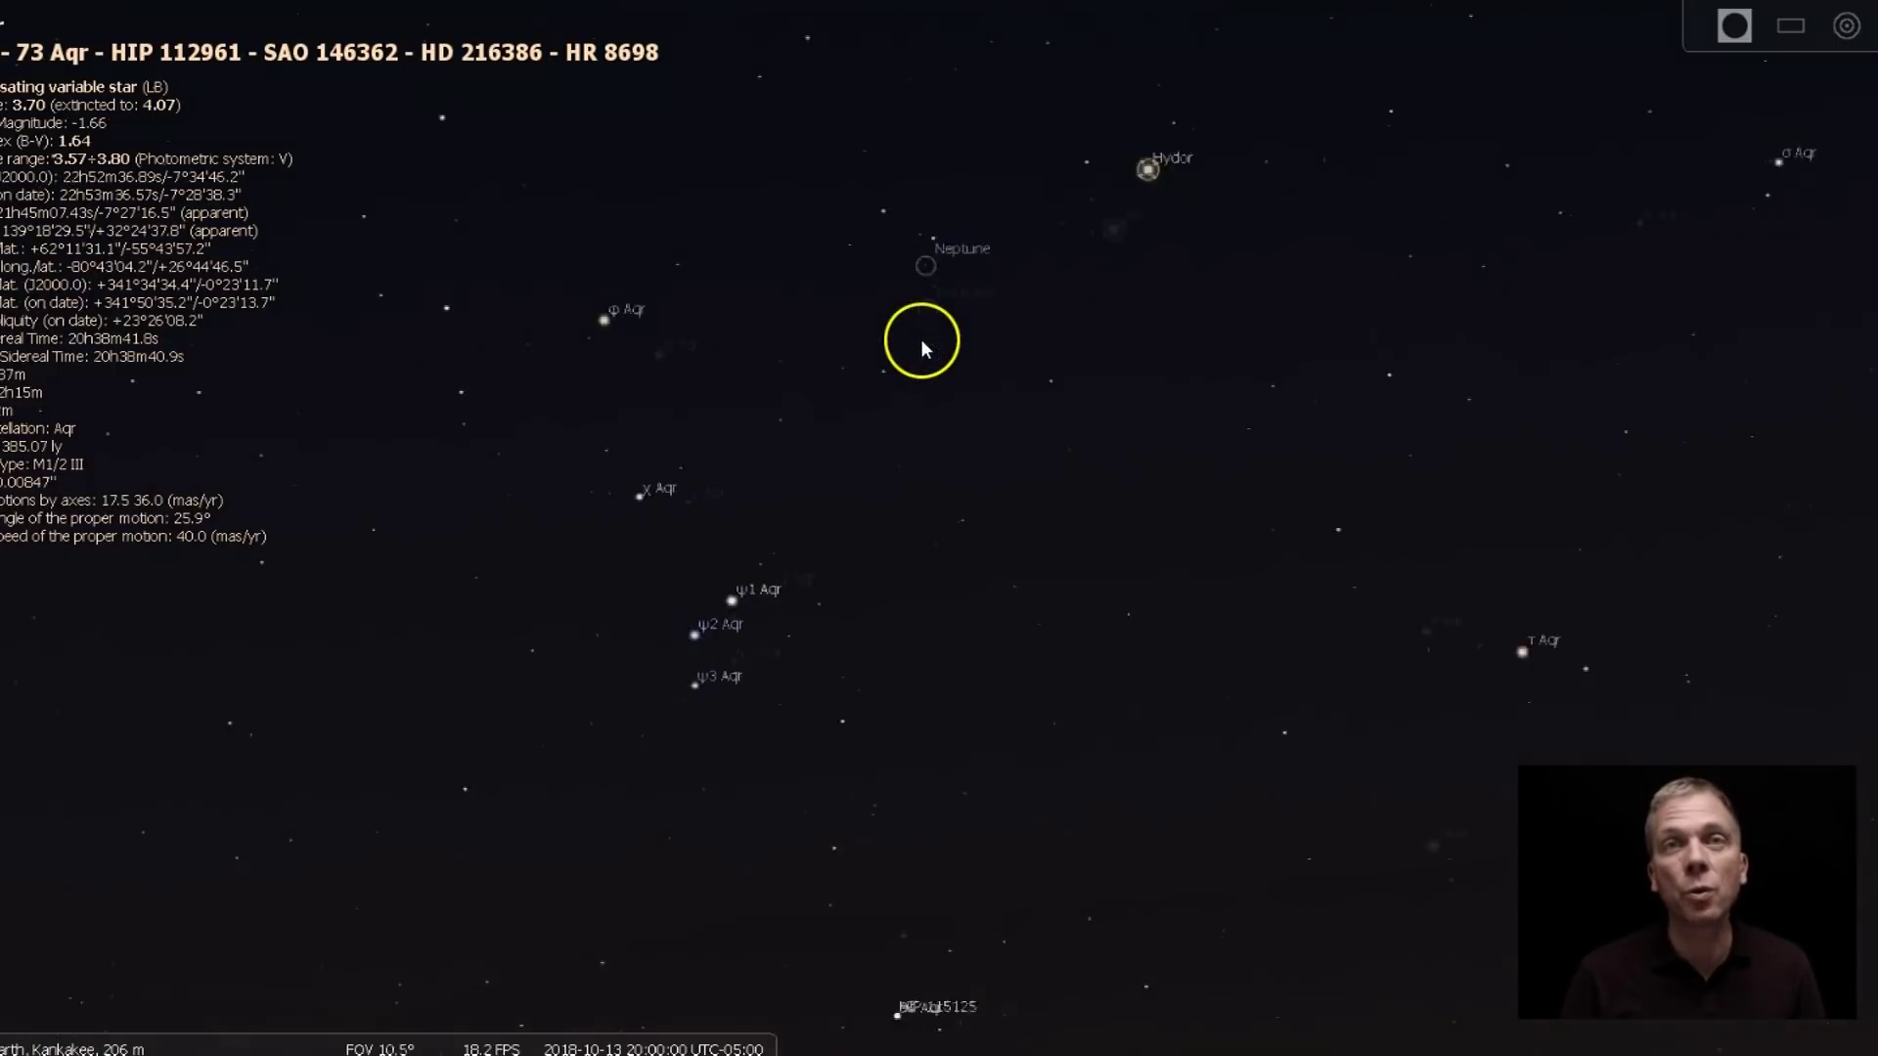
{"action": "scroll", "coordinate": [922, 348], "scroll_direction": "up", "scroll_amount": 2}
{"action": "left_click_drag", "start_coordinate": [922, 352], "coordinate": [973, 641]}
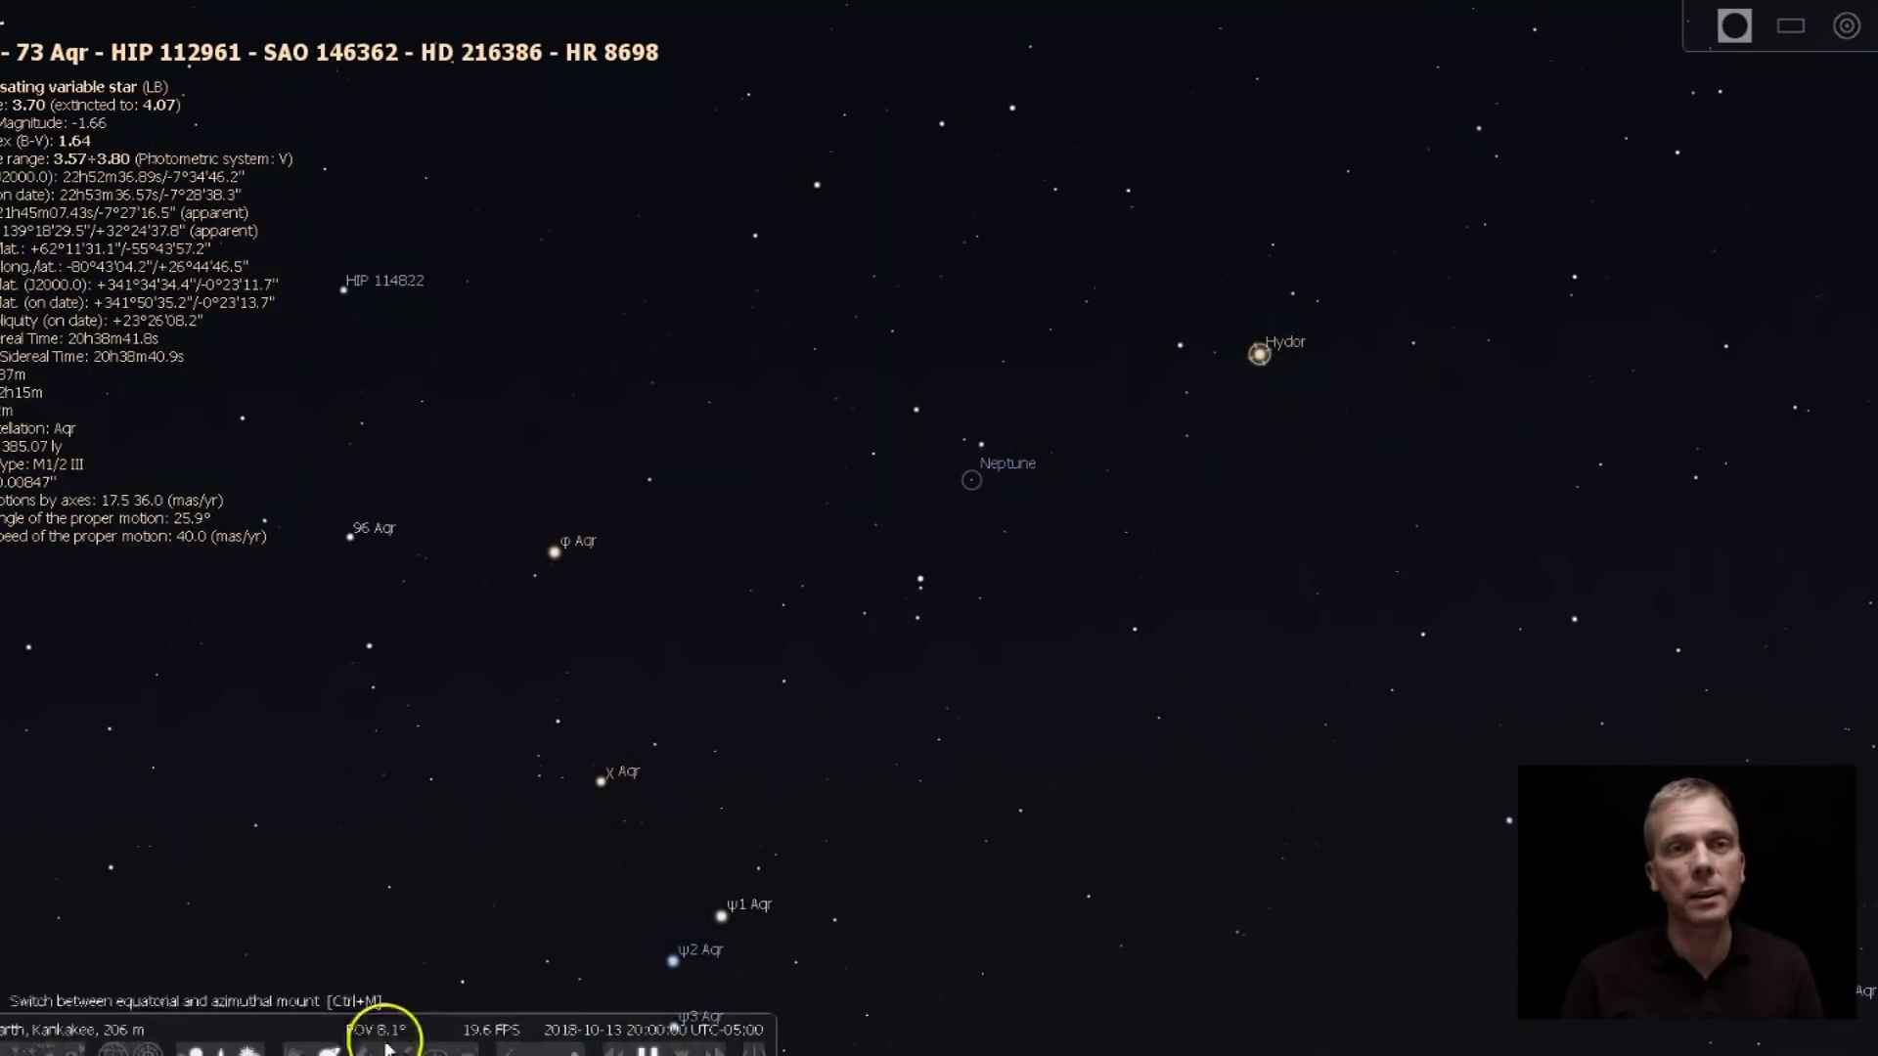
{"action": "left_click", "coordinate": [499, 1030]}
{"action": "left_click_drag", "start_coordinate": [1432, 320], "coordinate": [512, 618]}
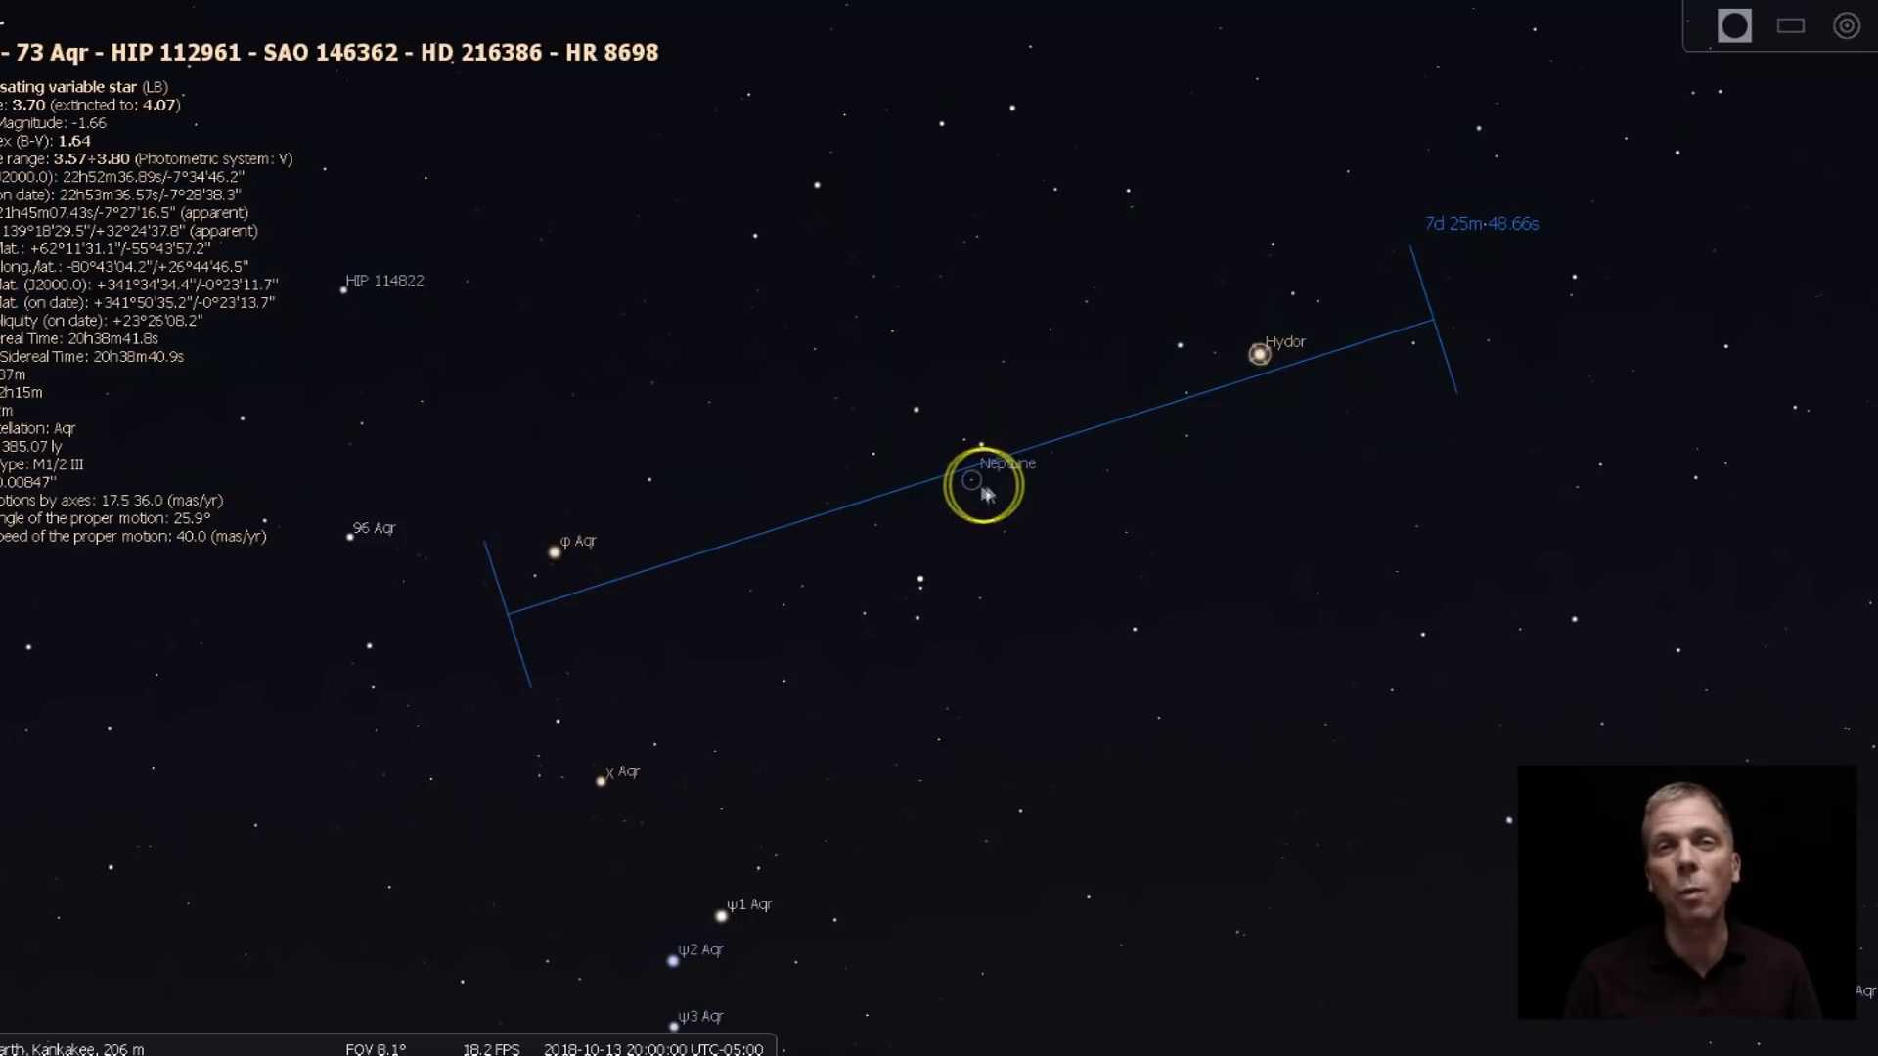
Step: Turn off Angle Measure to remove the line near Neptune, and deselect Hydor
{"action": "mouse_move", "coordinate": [260, 1022]}
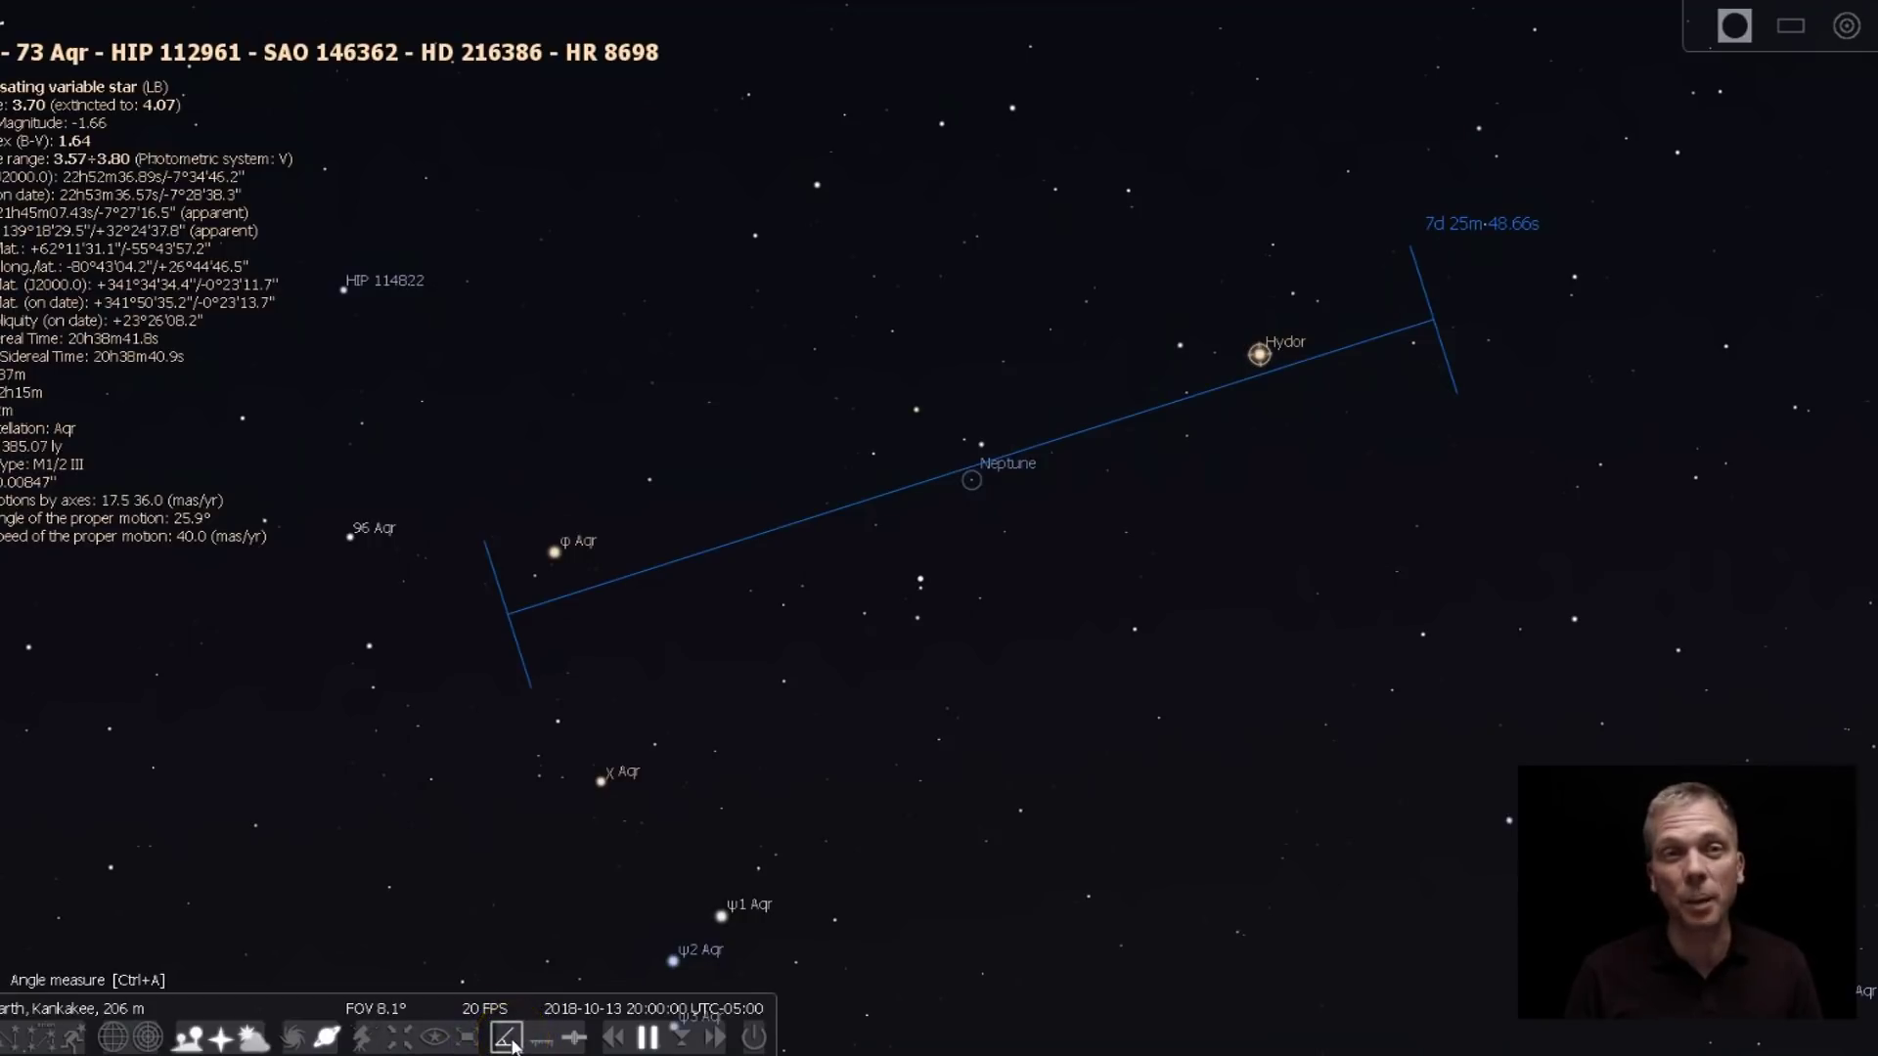
{"action": "left_click", "coordinate": [507, 1045]}
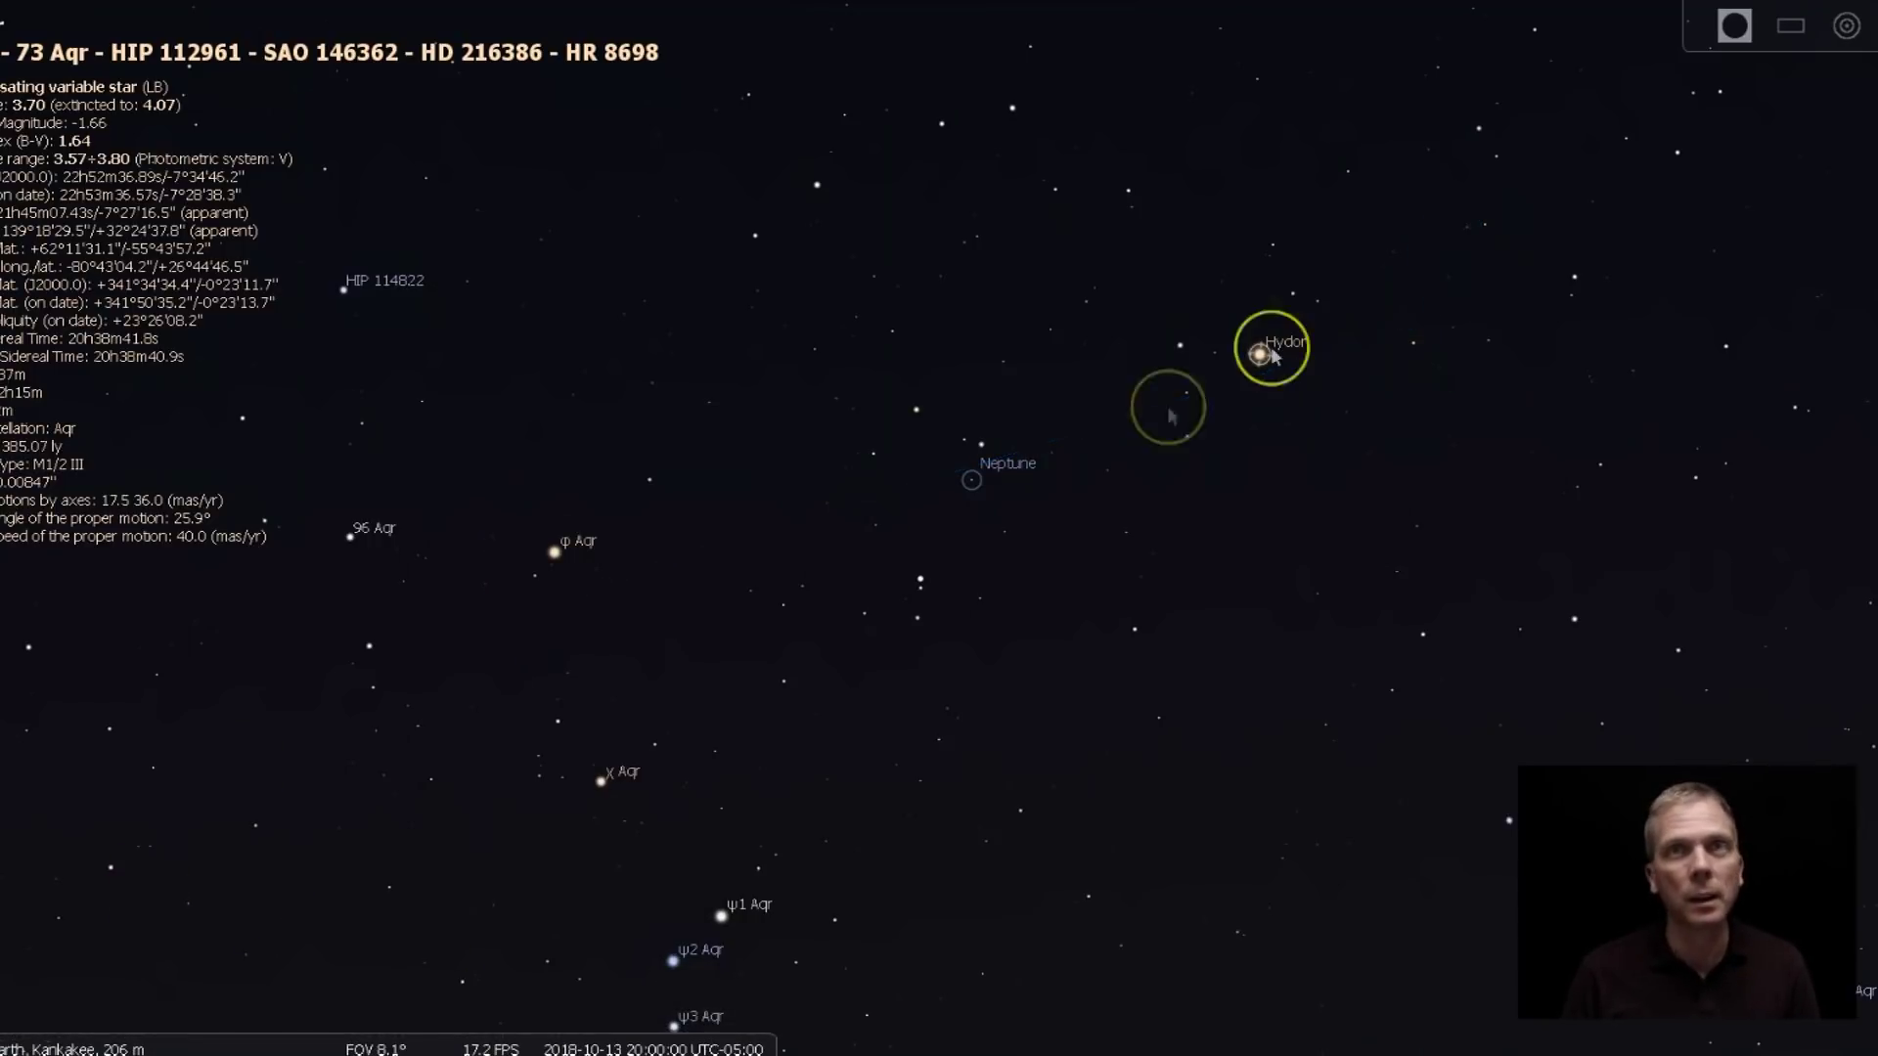
{"action": "right_click", "coordinate": [1154, 509]}
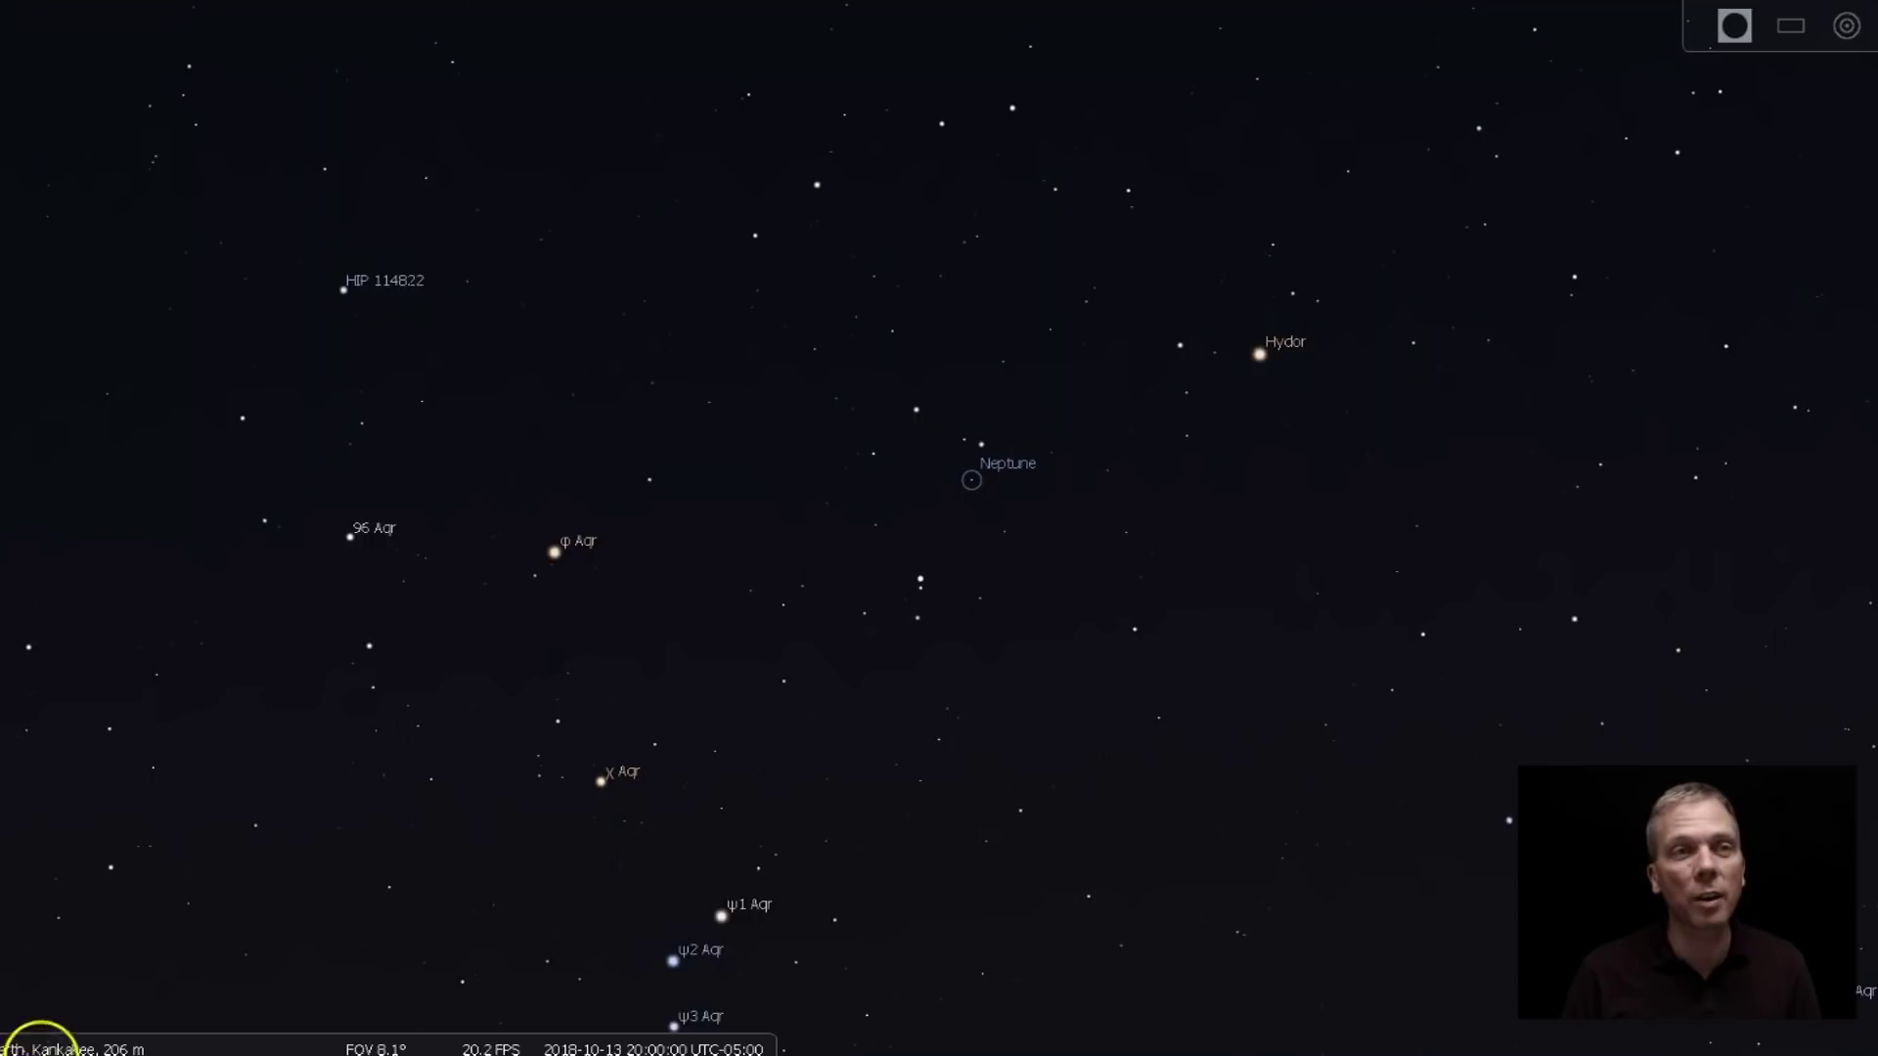
Step: Lower the star labels and markers amount enough to hide the star names around Neptune, and close the view settings
{"action": "left_click", "coordinate": [15, 675]}
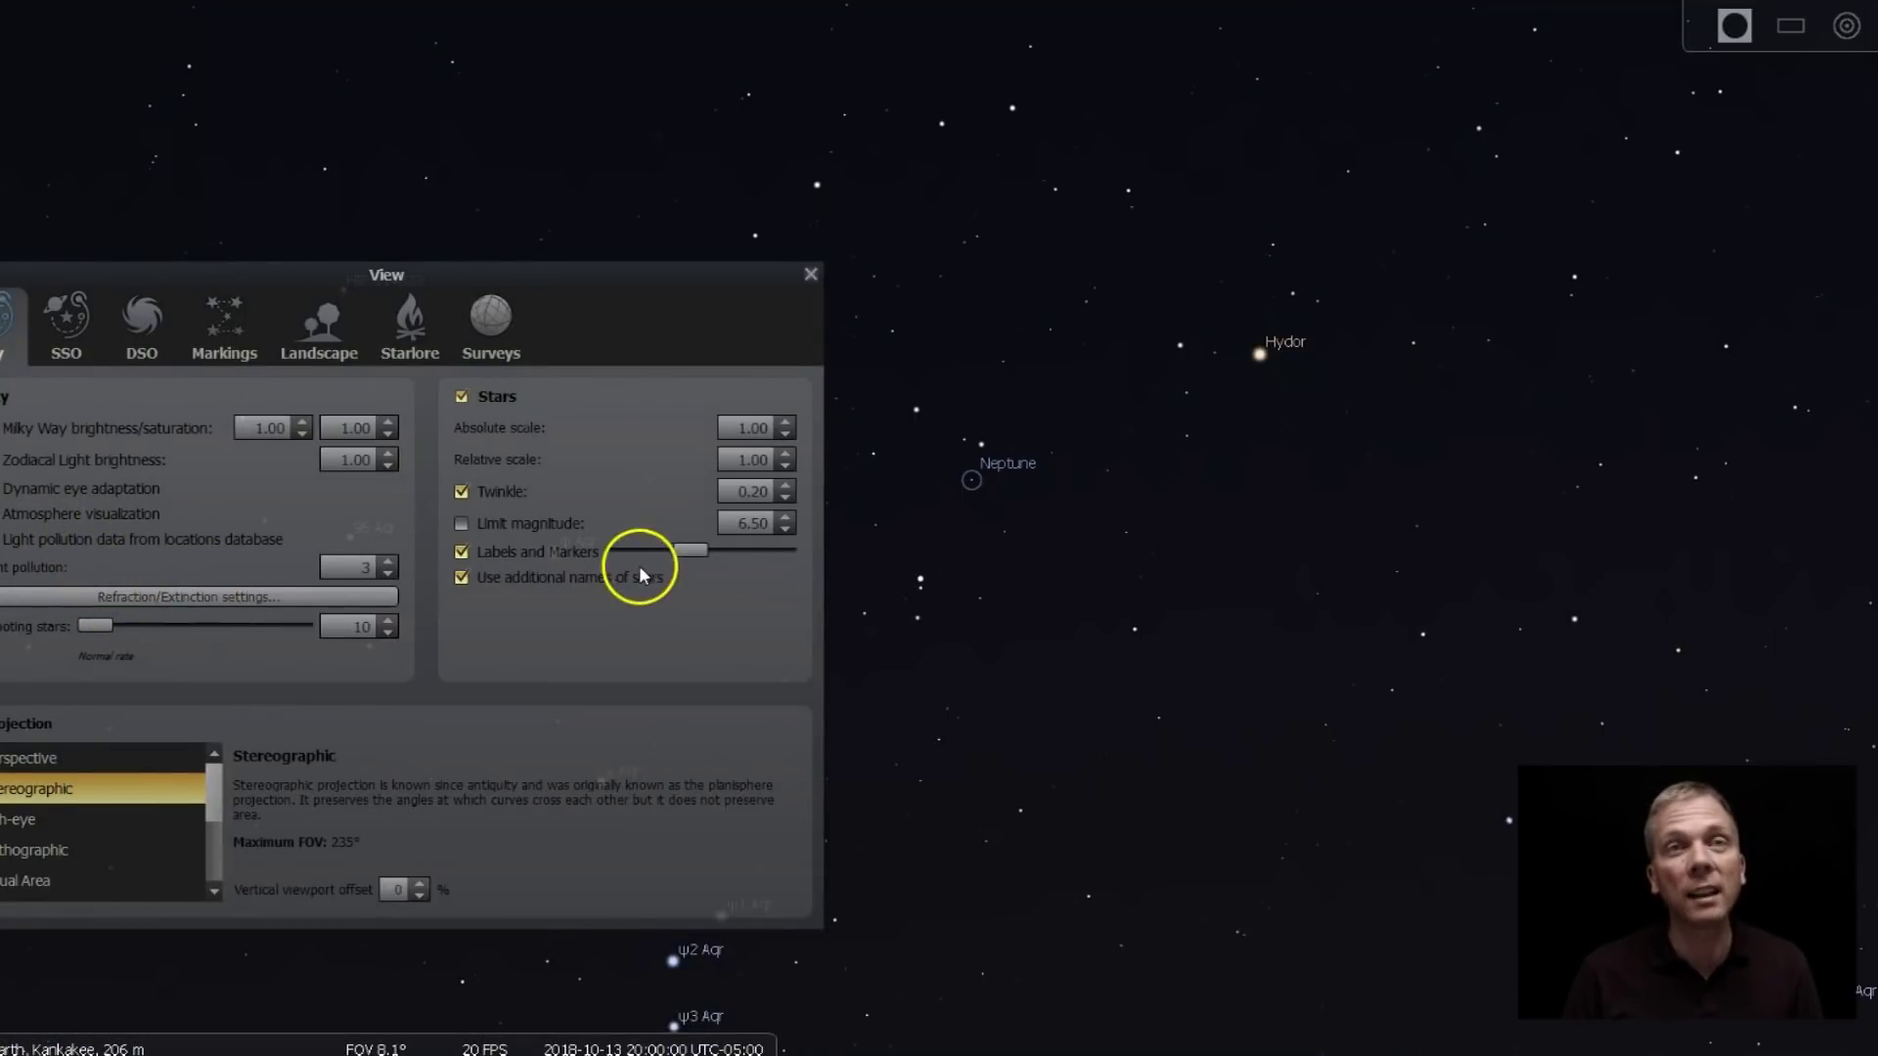
{"action": "left_click_drag", "start_coordinate": [687, 554], "coordinate": [639, 549]}
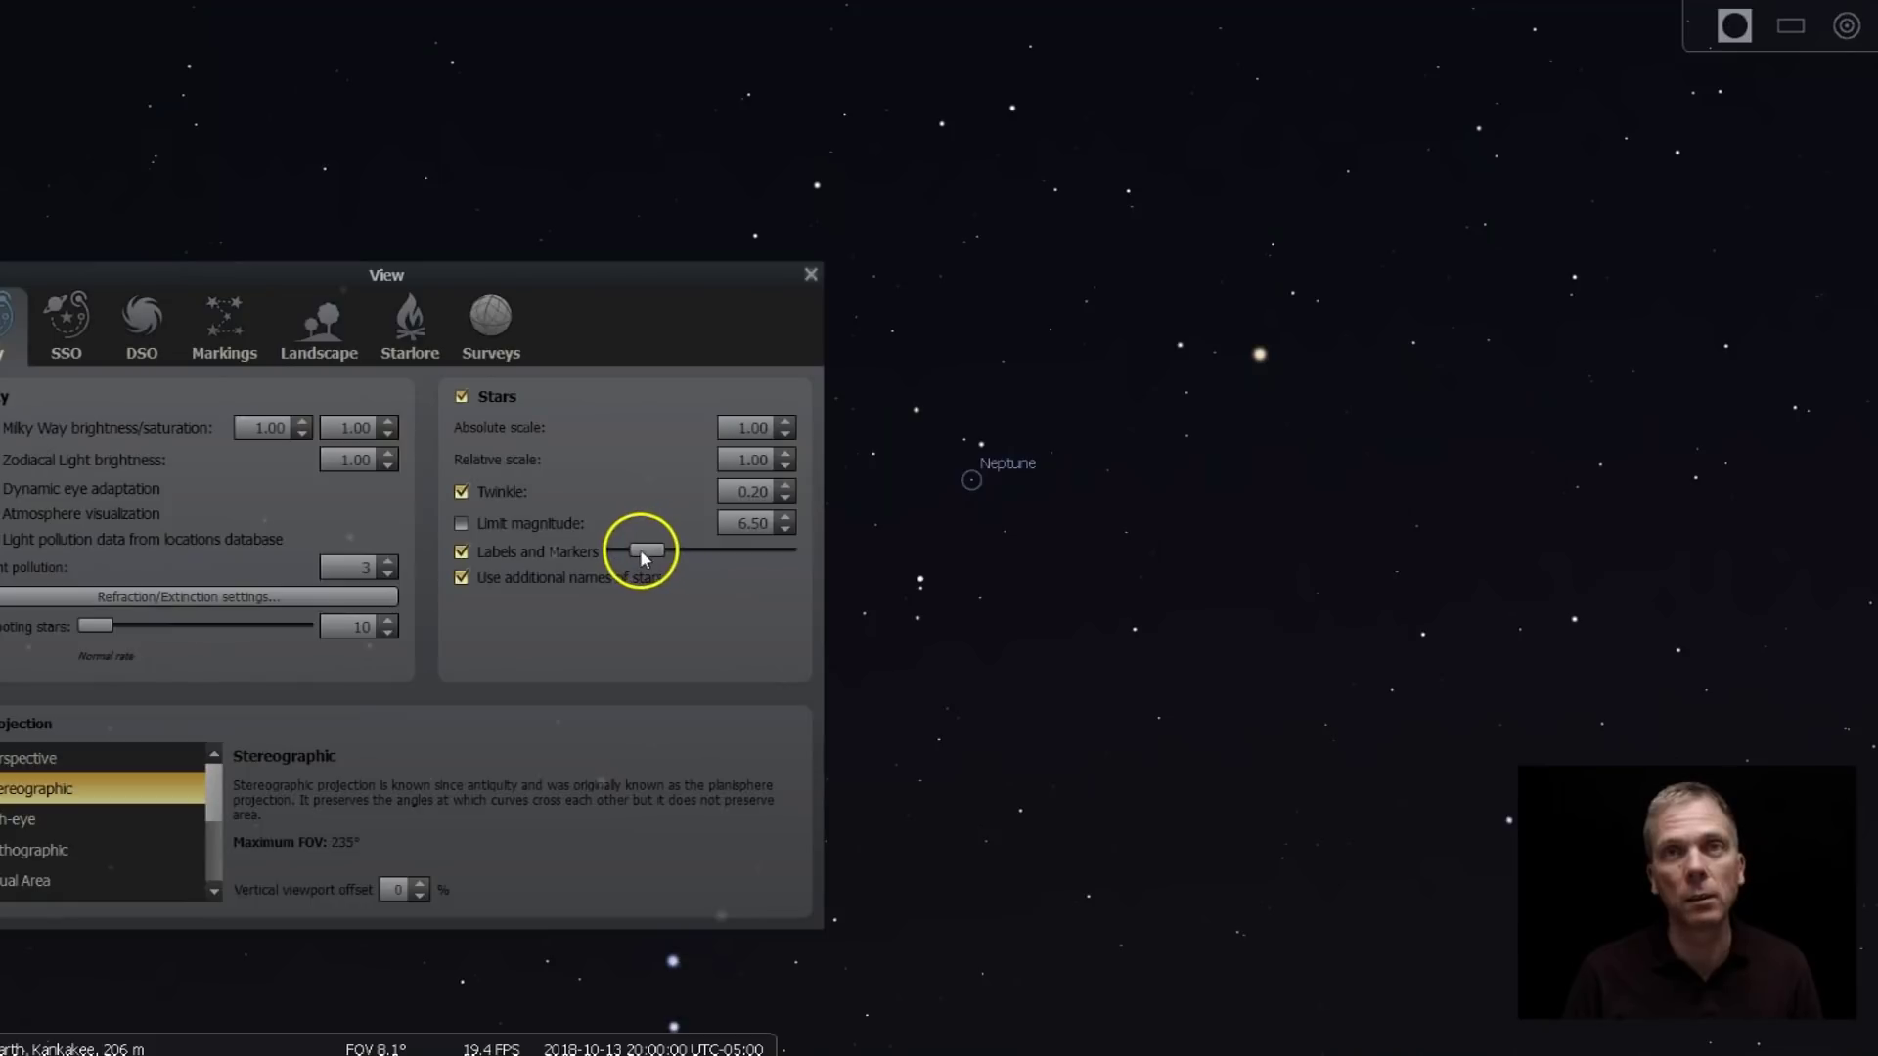
{"action": "left_click", "coordinate": [811, 275]}
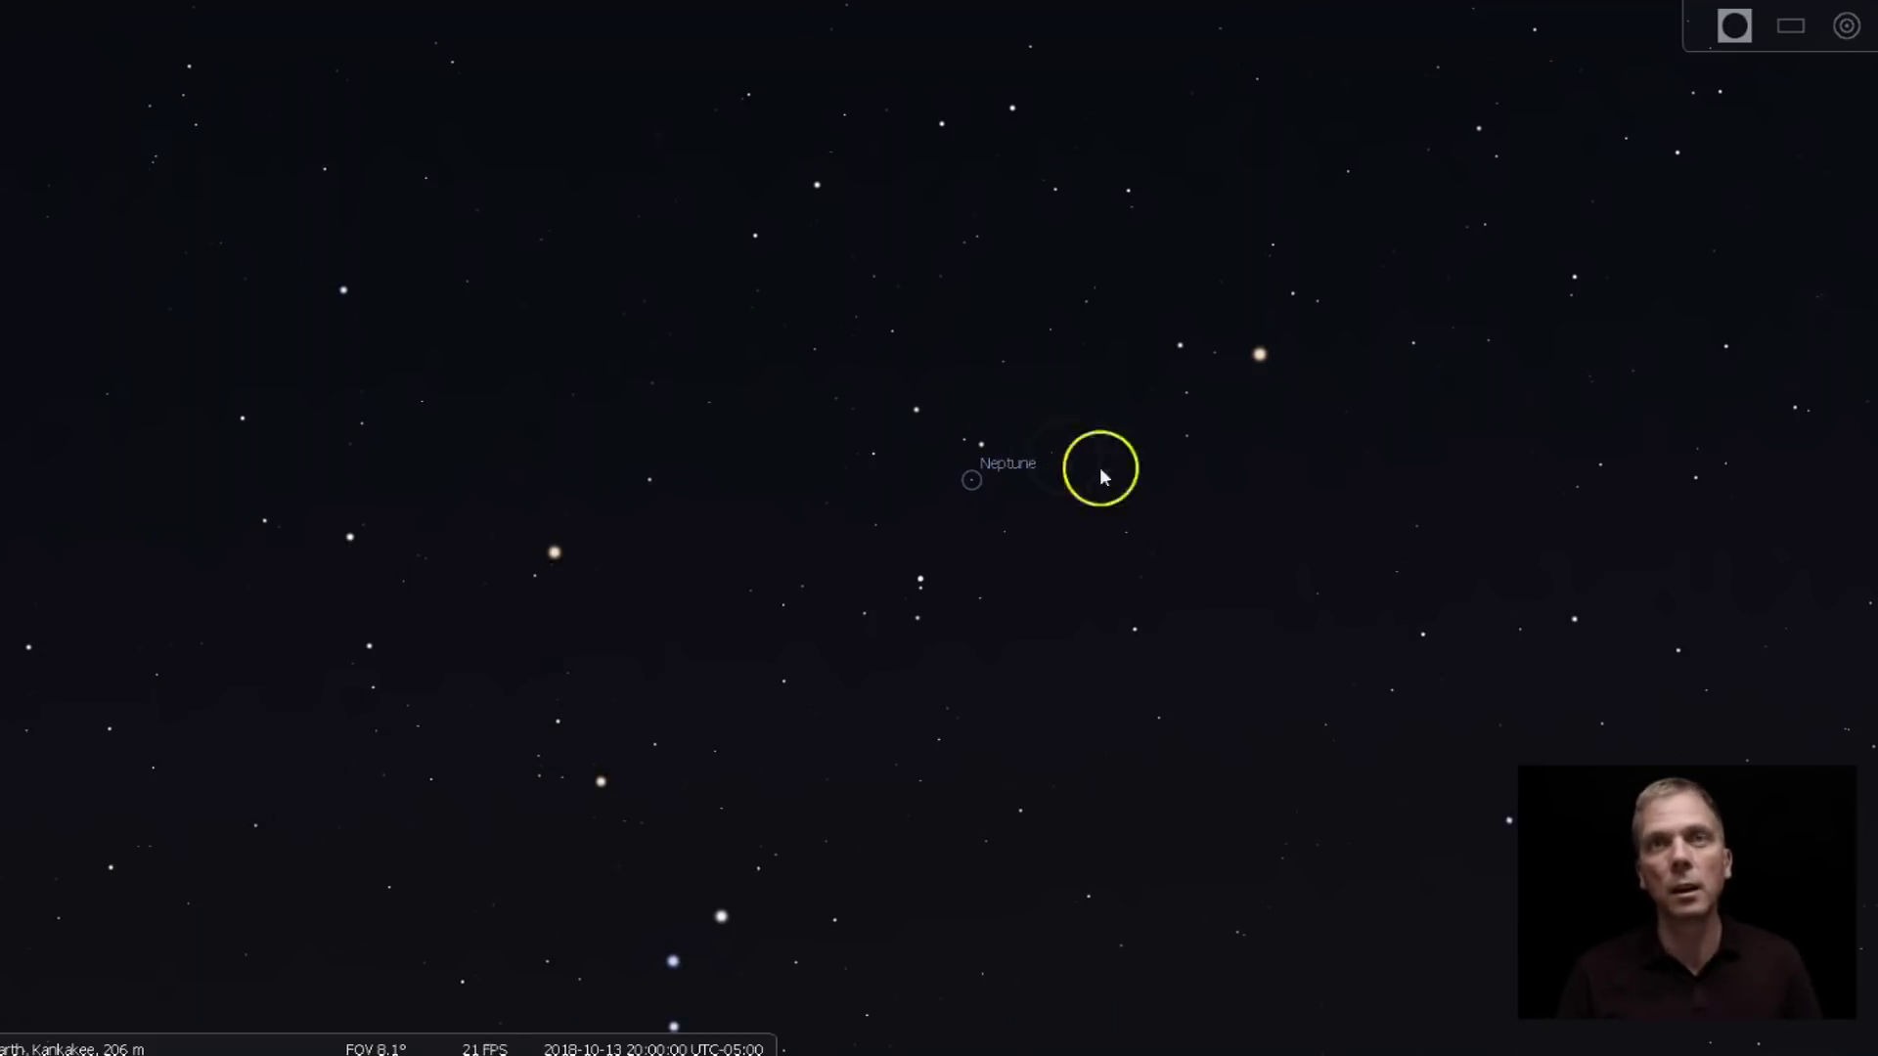
Step: Select the star HIP 113127 beside Hydor to examine its details
{"action": "left_click_drag", "start_coordinate": [1022, 657], "coordinate": [972, 474]}
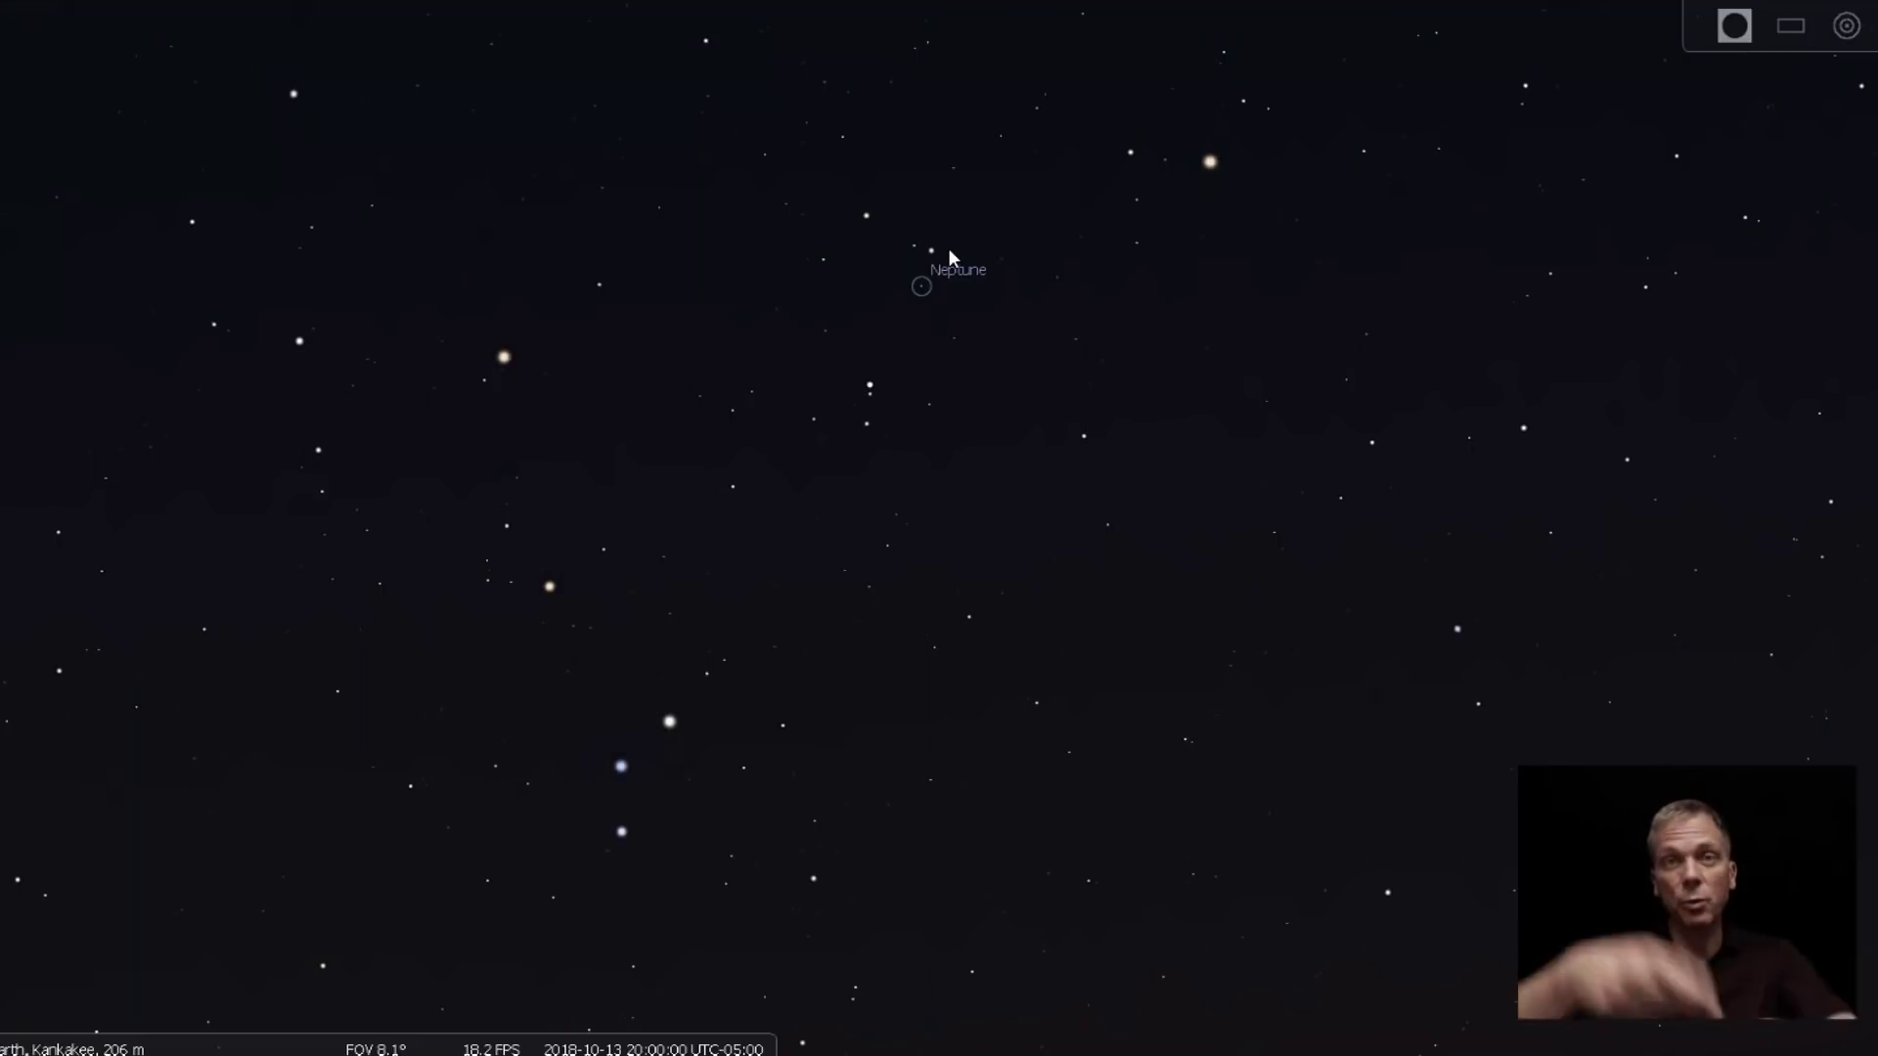
{"action": "left_click", "coordinate": [1130, 153]}
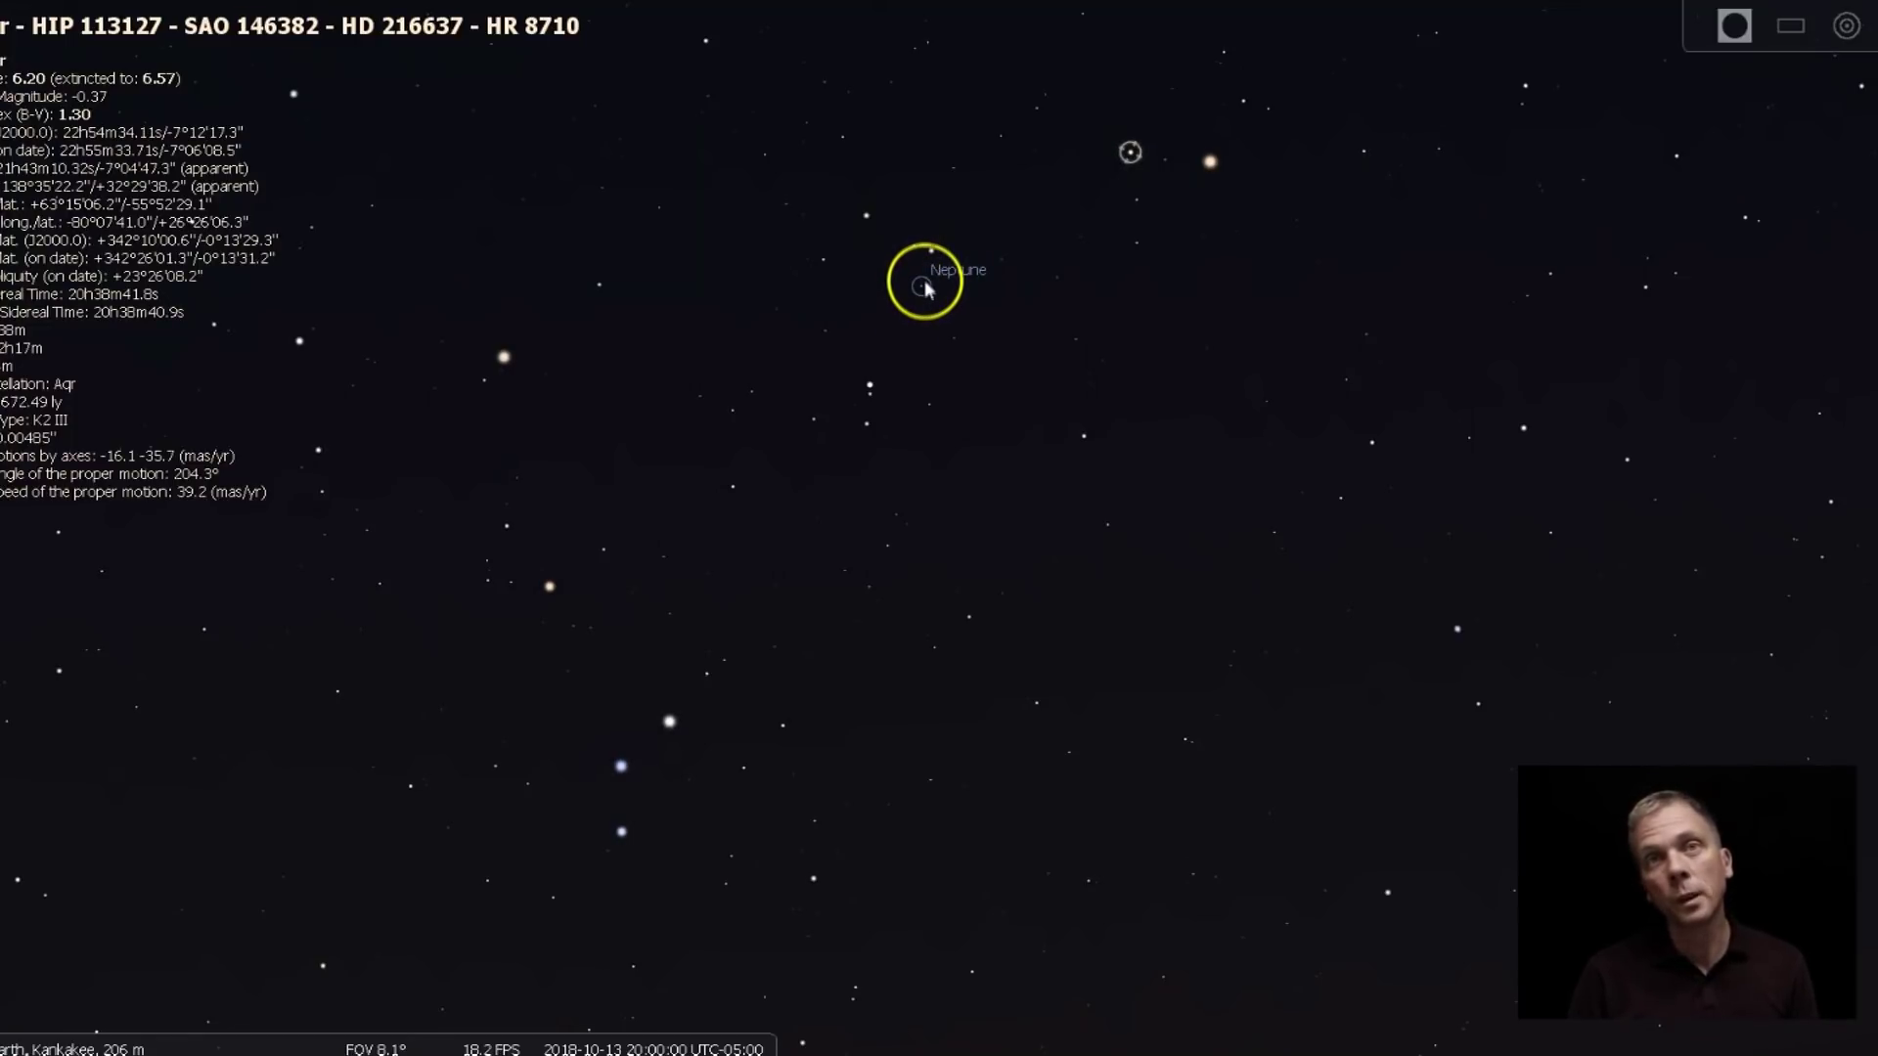
Step: Select Neptune and show it in the ocular view with Ocular 1 and the C1400 telescope
{"action": "left_click_drag", "start_coordinate": [937, 332], "coordinate": [942, 448]}
{"action": "scroll", "coordinate": [937, 403], "scroll_direction": "up", "scroll_amount": 3}
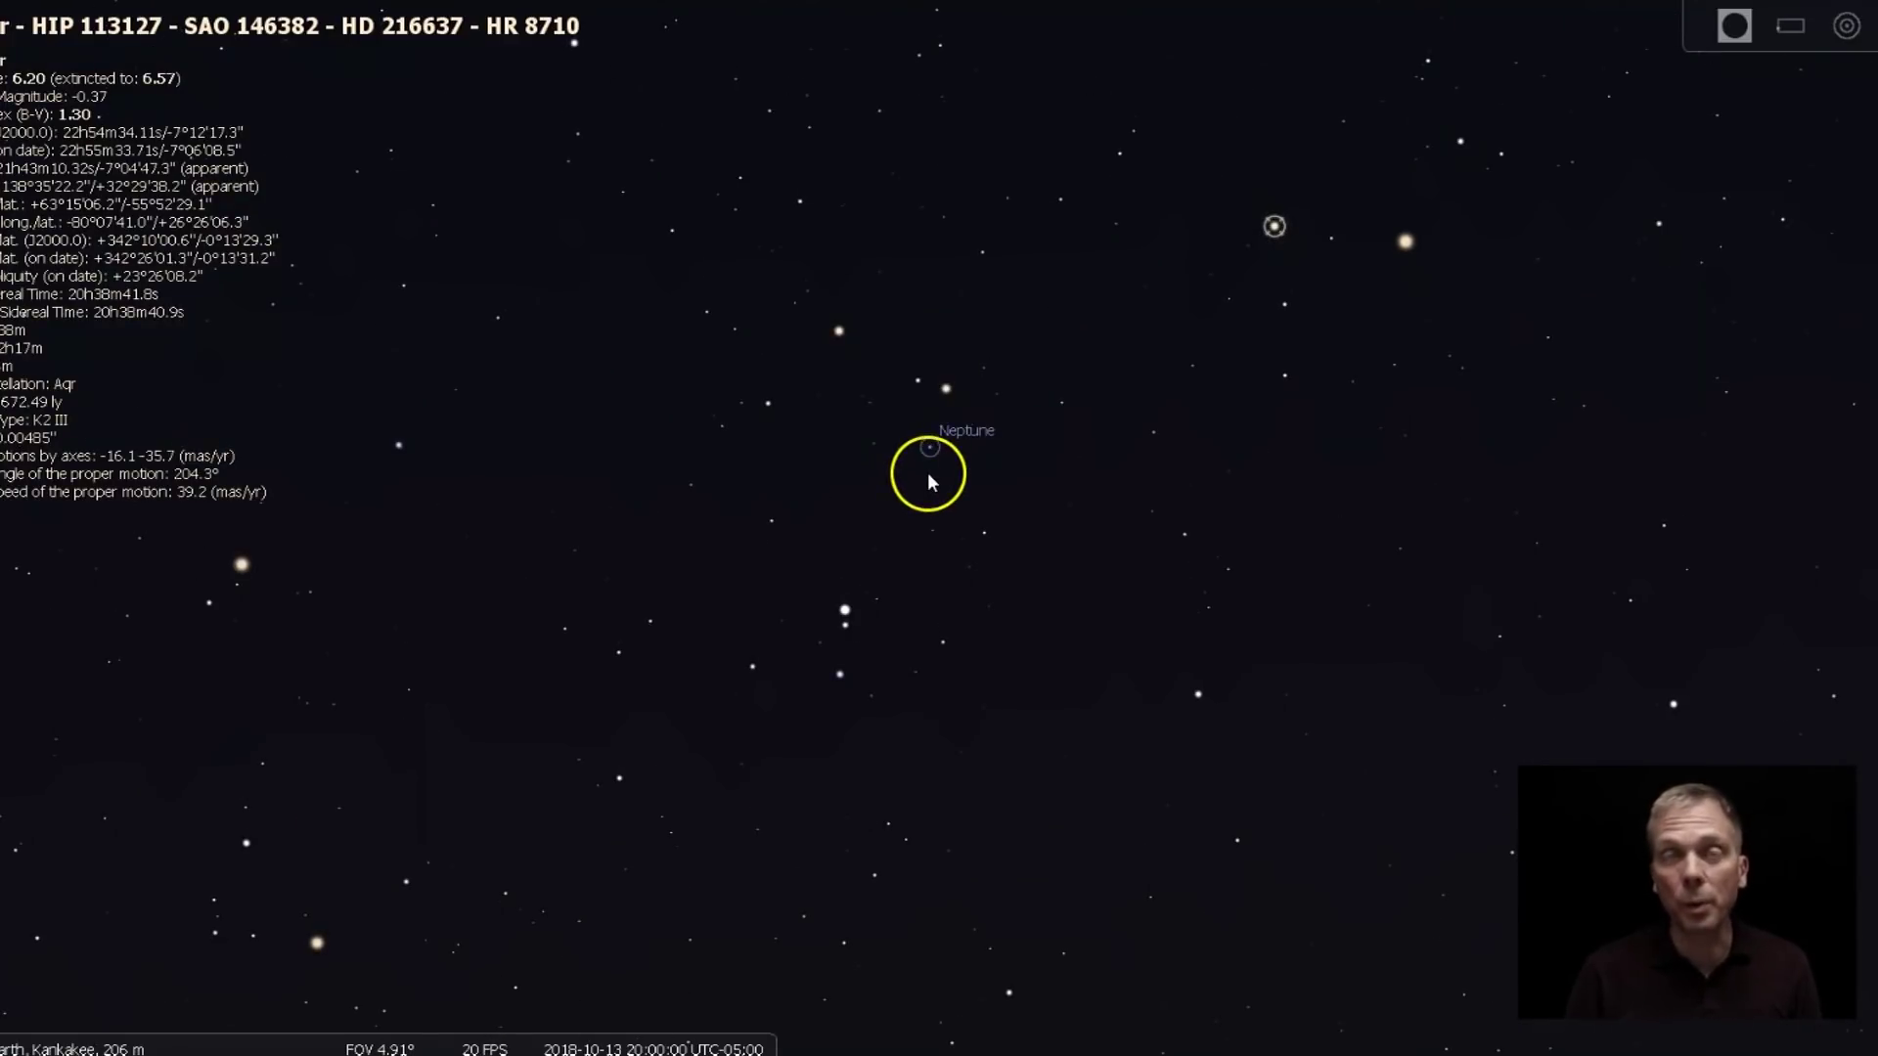
{"action": "scroll", "coordinate": [929, 411], "scroll_direction": "up", "scroll_amount": 2}
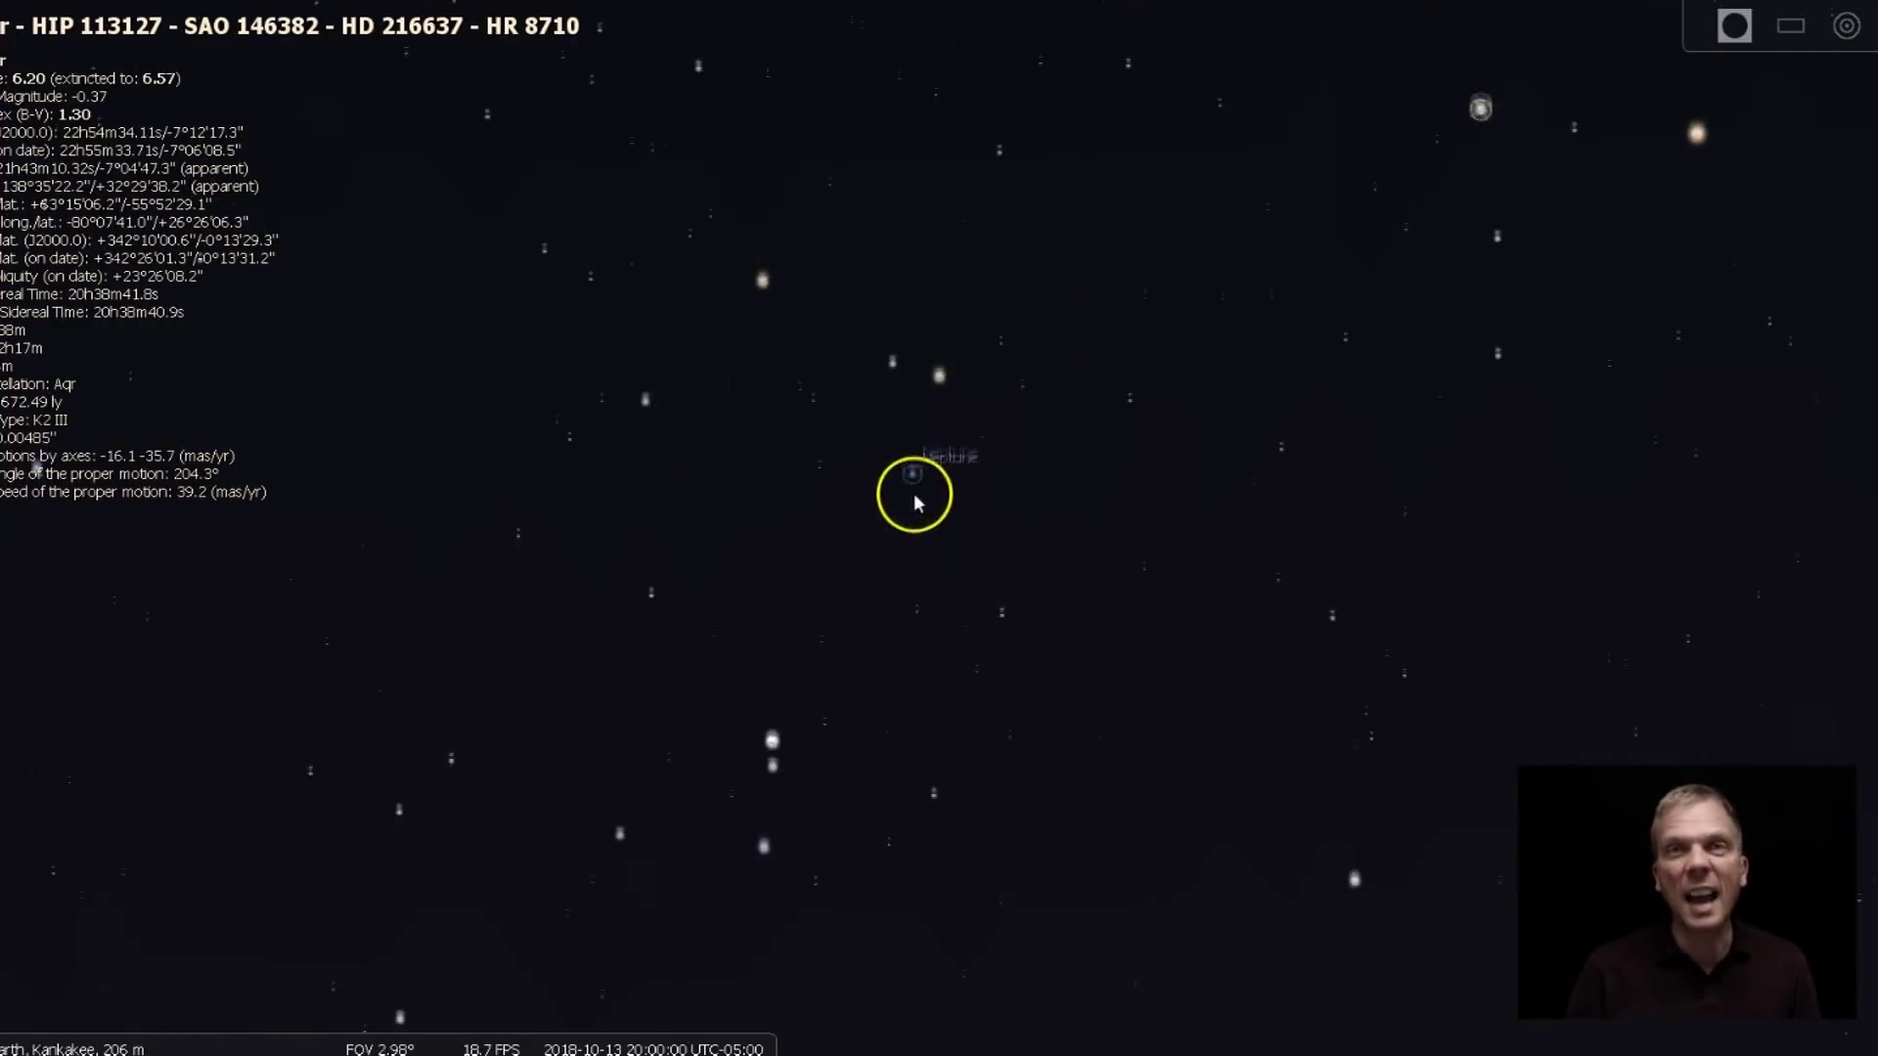
{"action": "left_click_drag", "start_coordinate": [918, 504], "coordinate": [918, 557]}
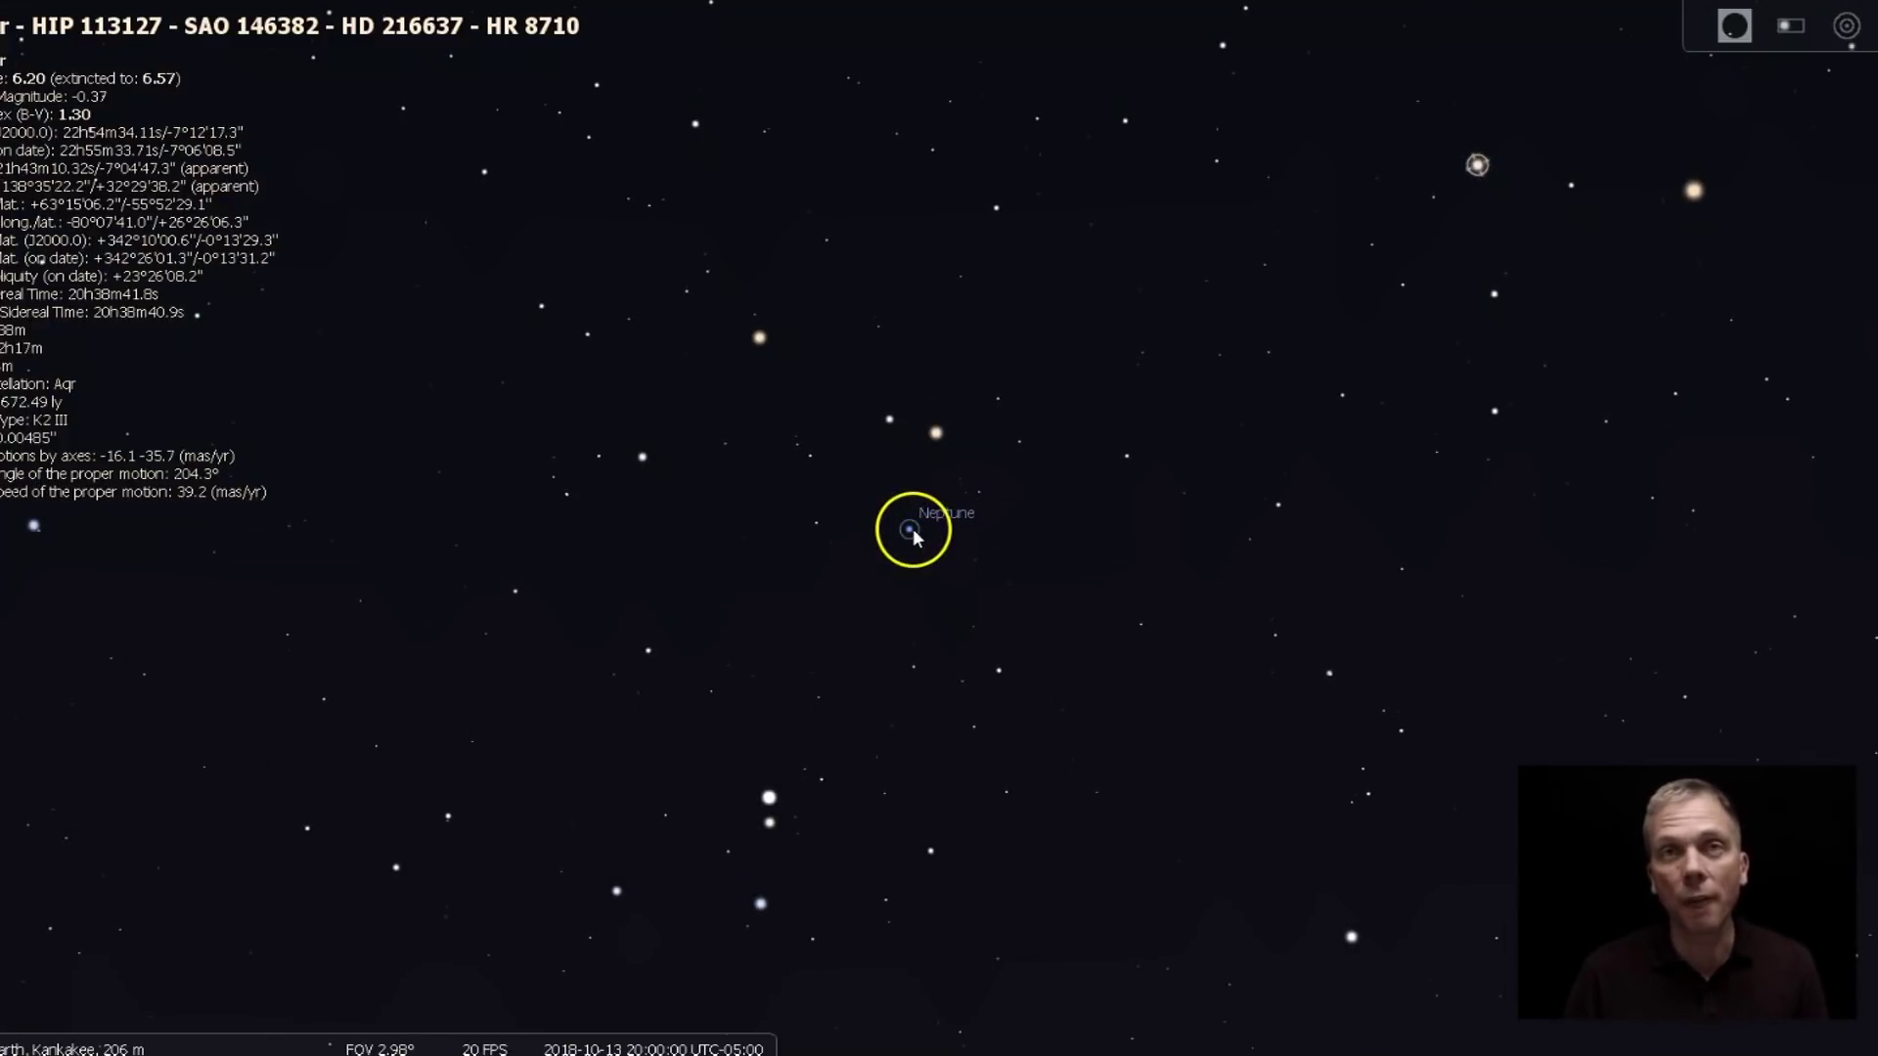
{"action": "left_click", "coordinate": [912, 529]}
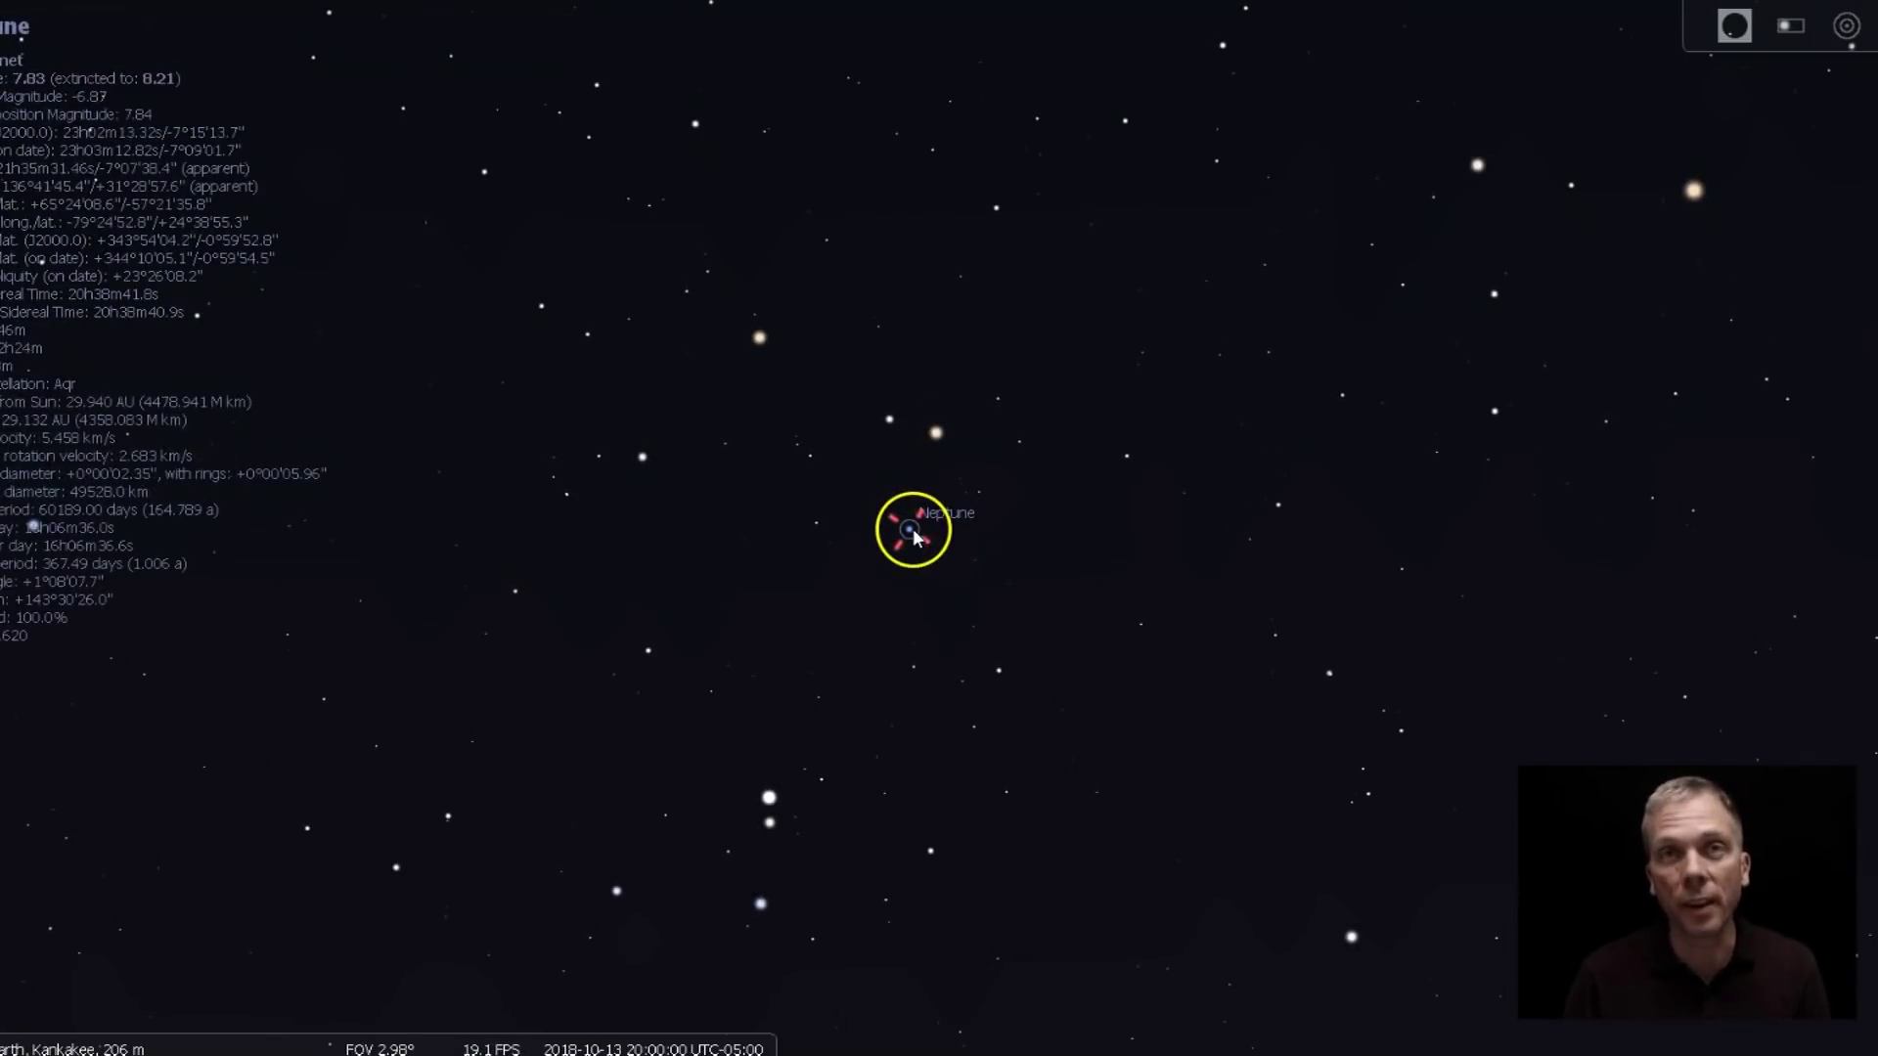
{"action": "left_click", "coordinate": [1741, 28]}
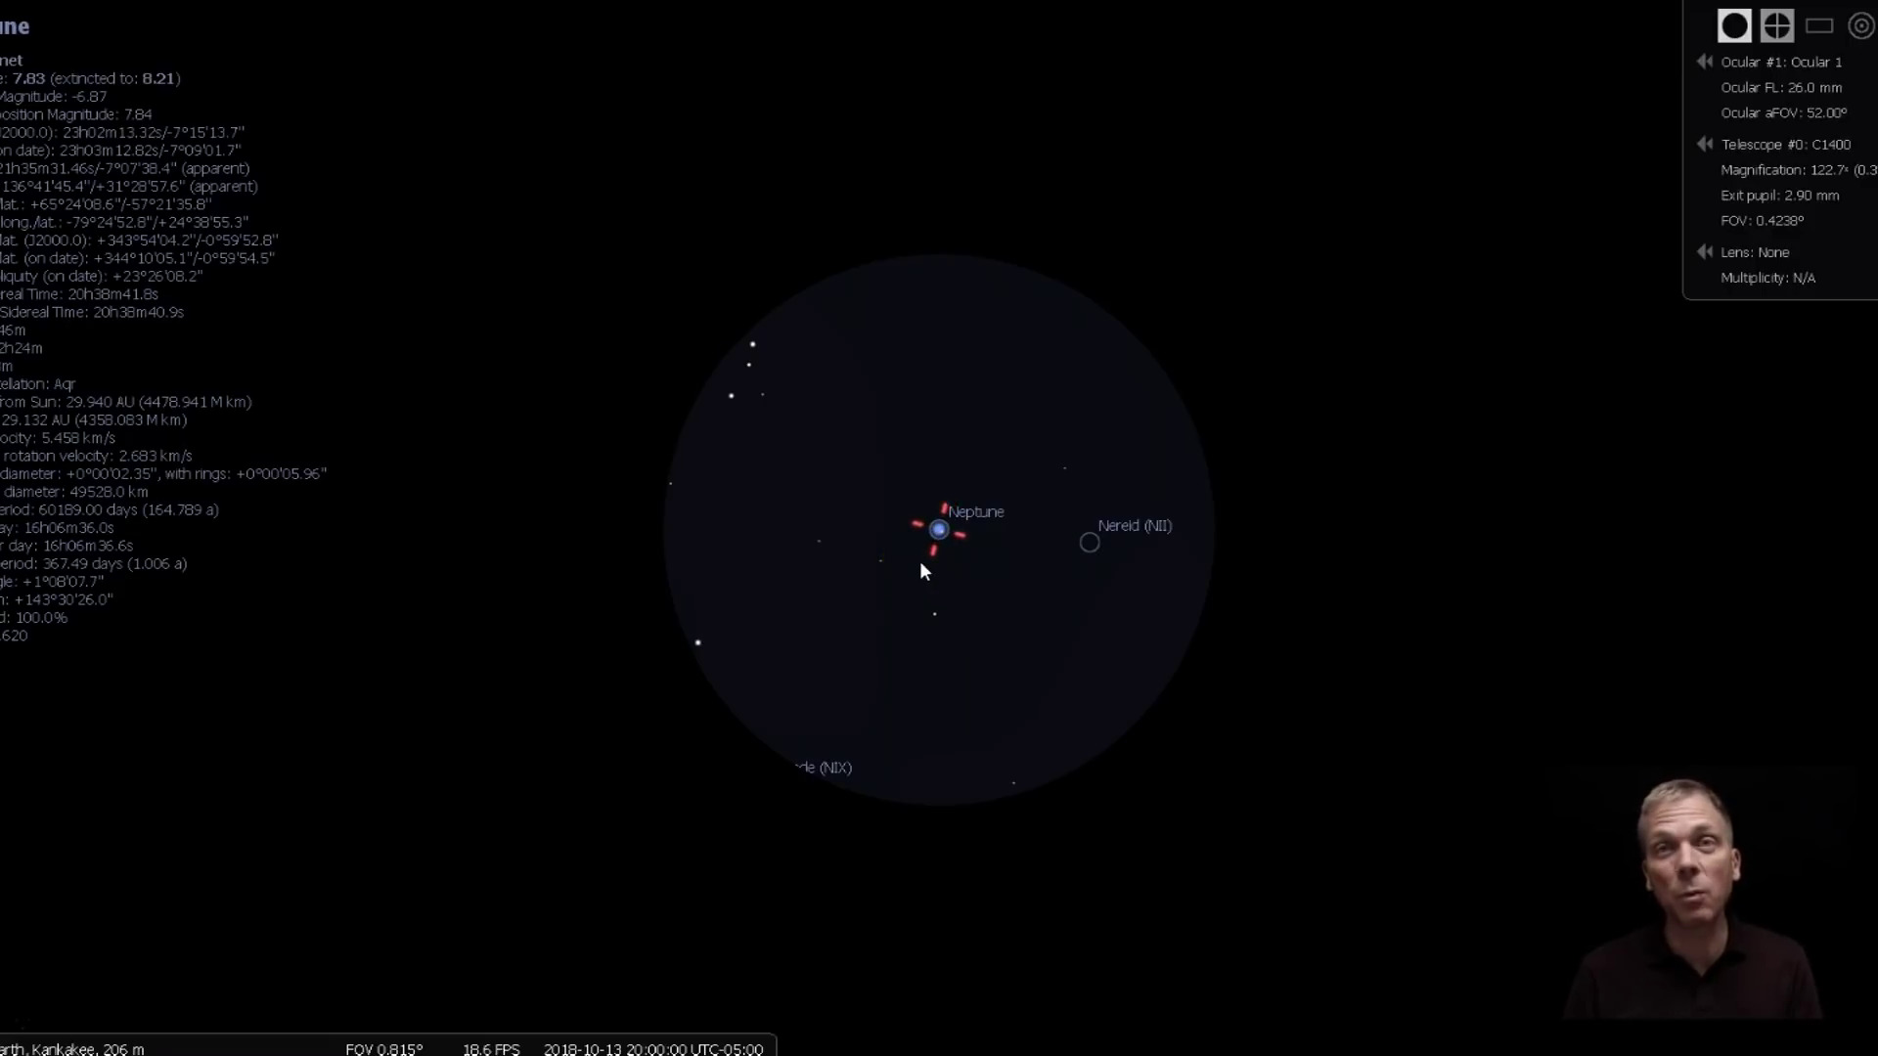
Step: Select and center each of four faint stars in the small group near Neptune in the ocular view to examine their magnitudes
{"action": "left_click", "coordinate": [752, 342]}
{"action": "key", "text": "space"}
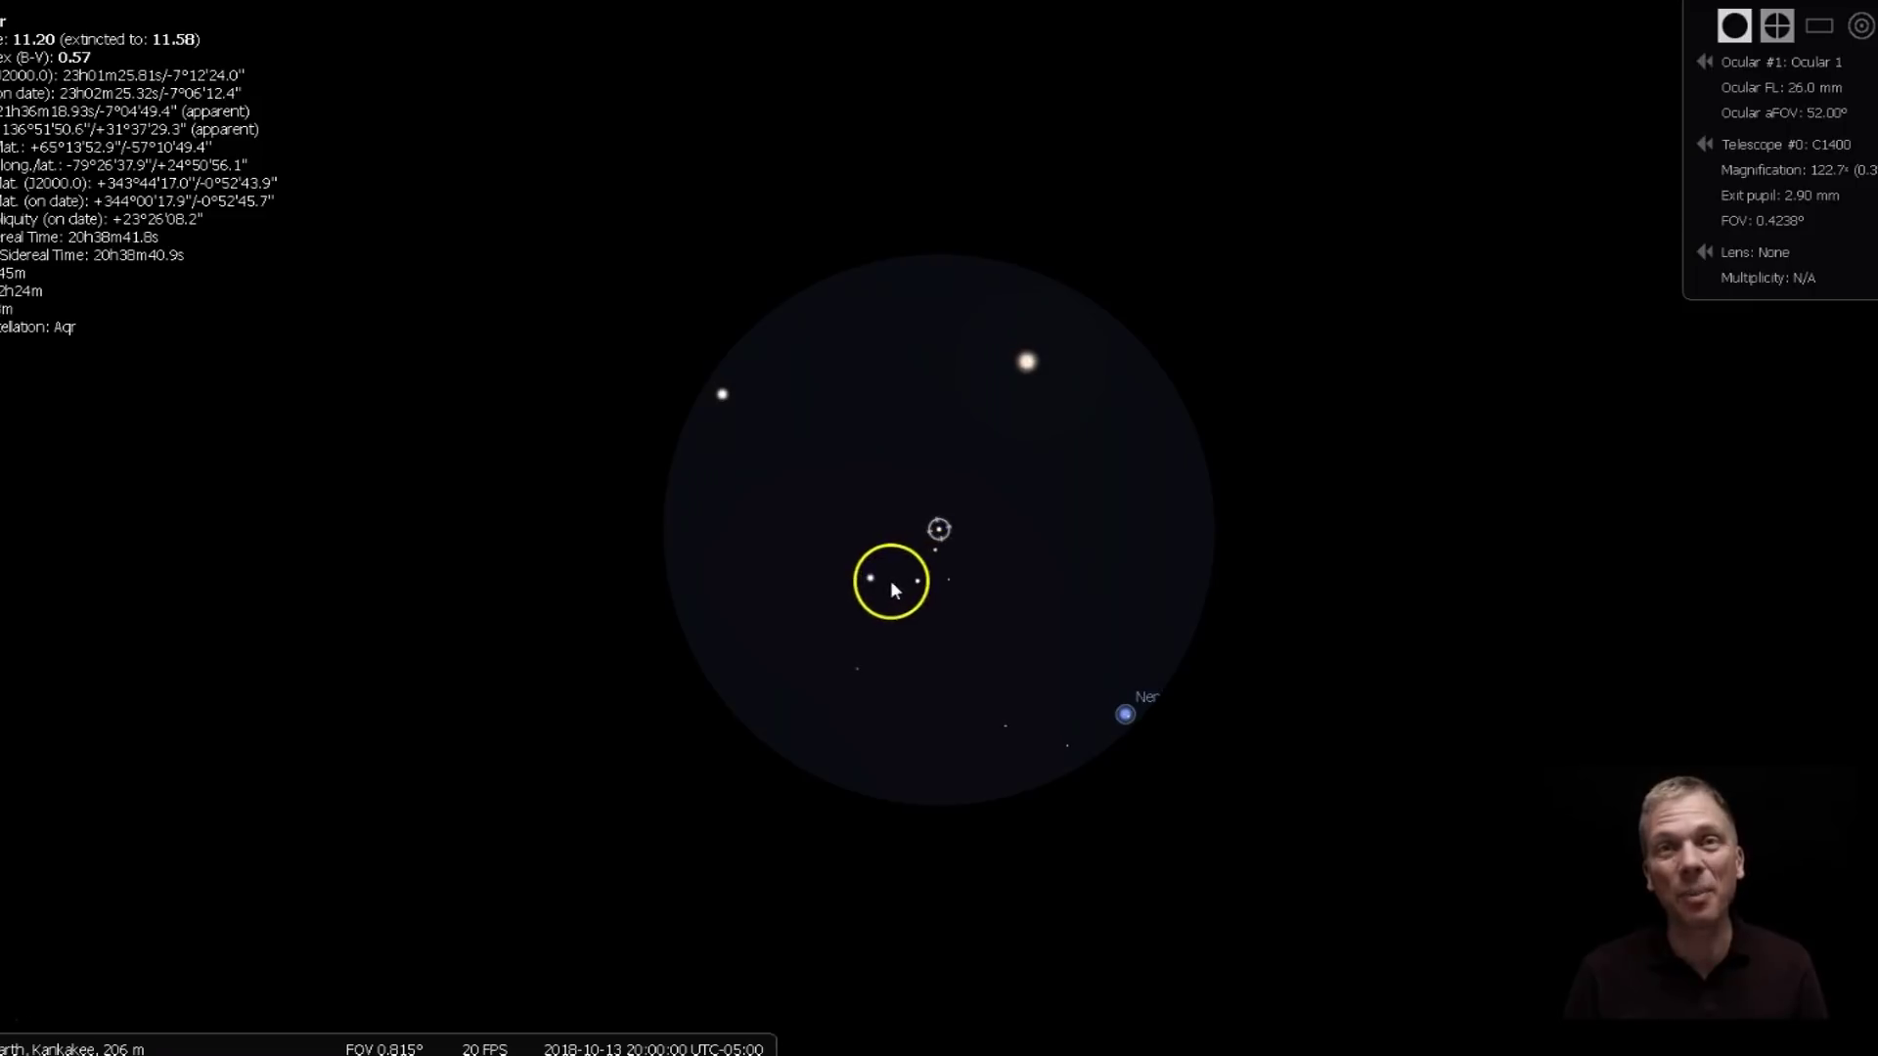
{"action": "left_click", "coordinate": [872, 578]}
{"action": "key", "text": "space"}
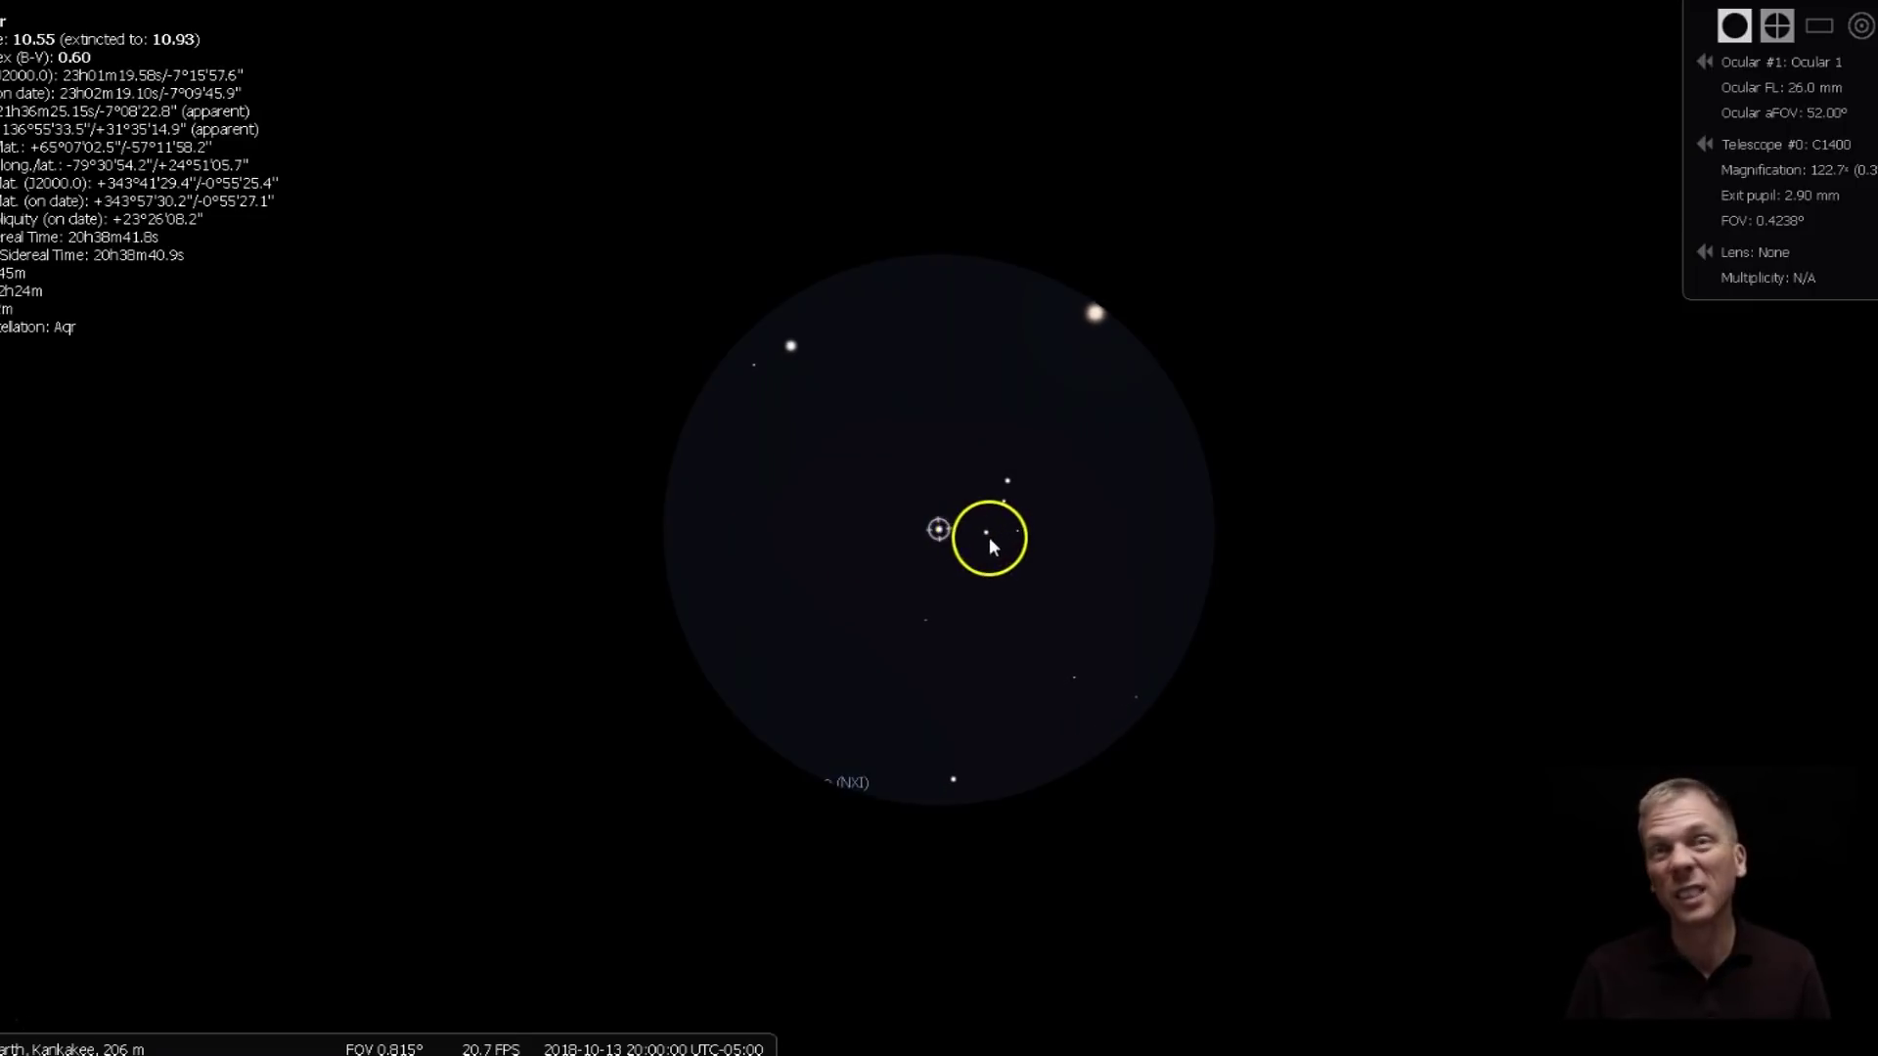
{"action": "left_click", "coordinate": [986, 534]}
{"action": "key", "text": "space"}
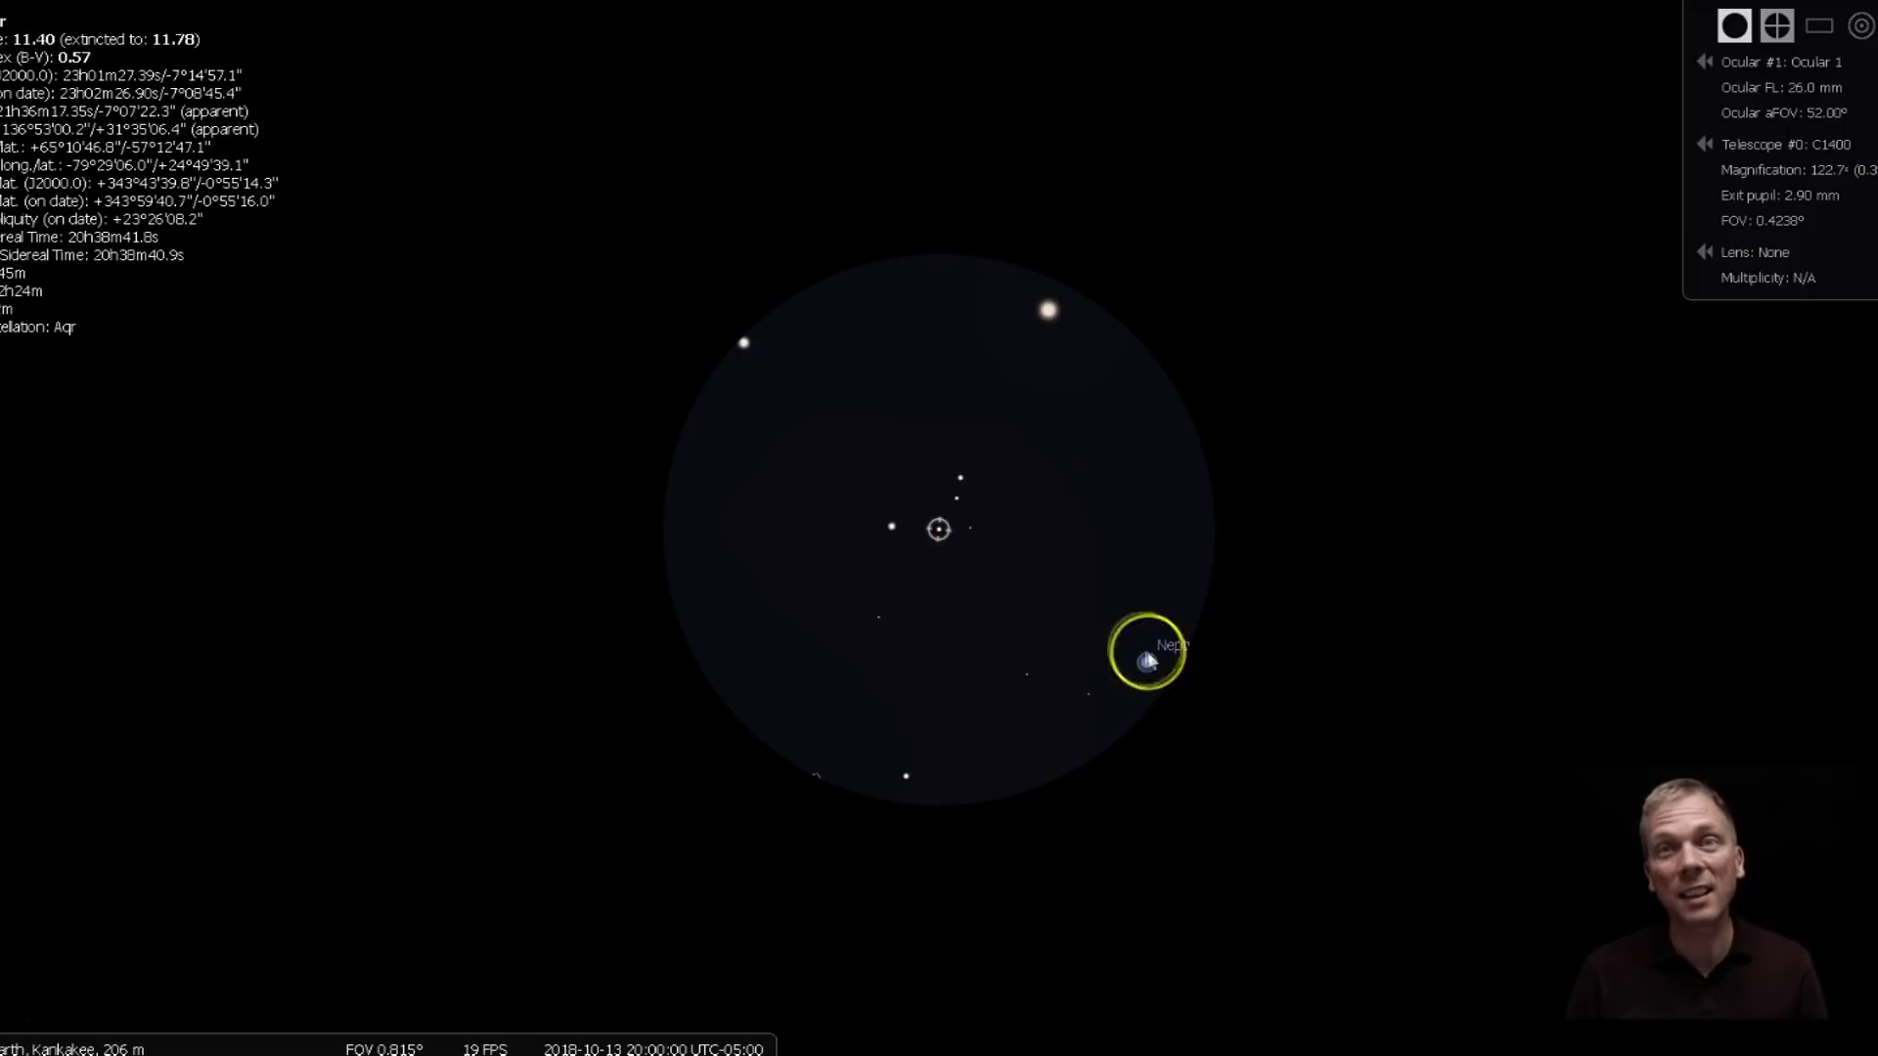
{"action": "left_click", "coordinate": [972, 530]}
{"action": "key", "text": "space"}
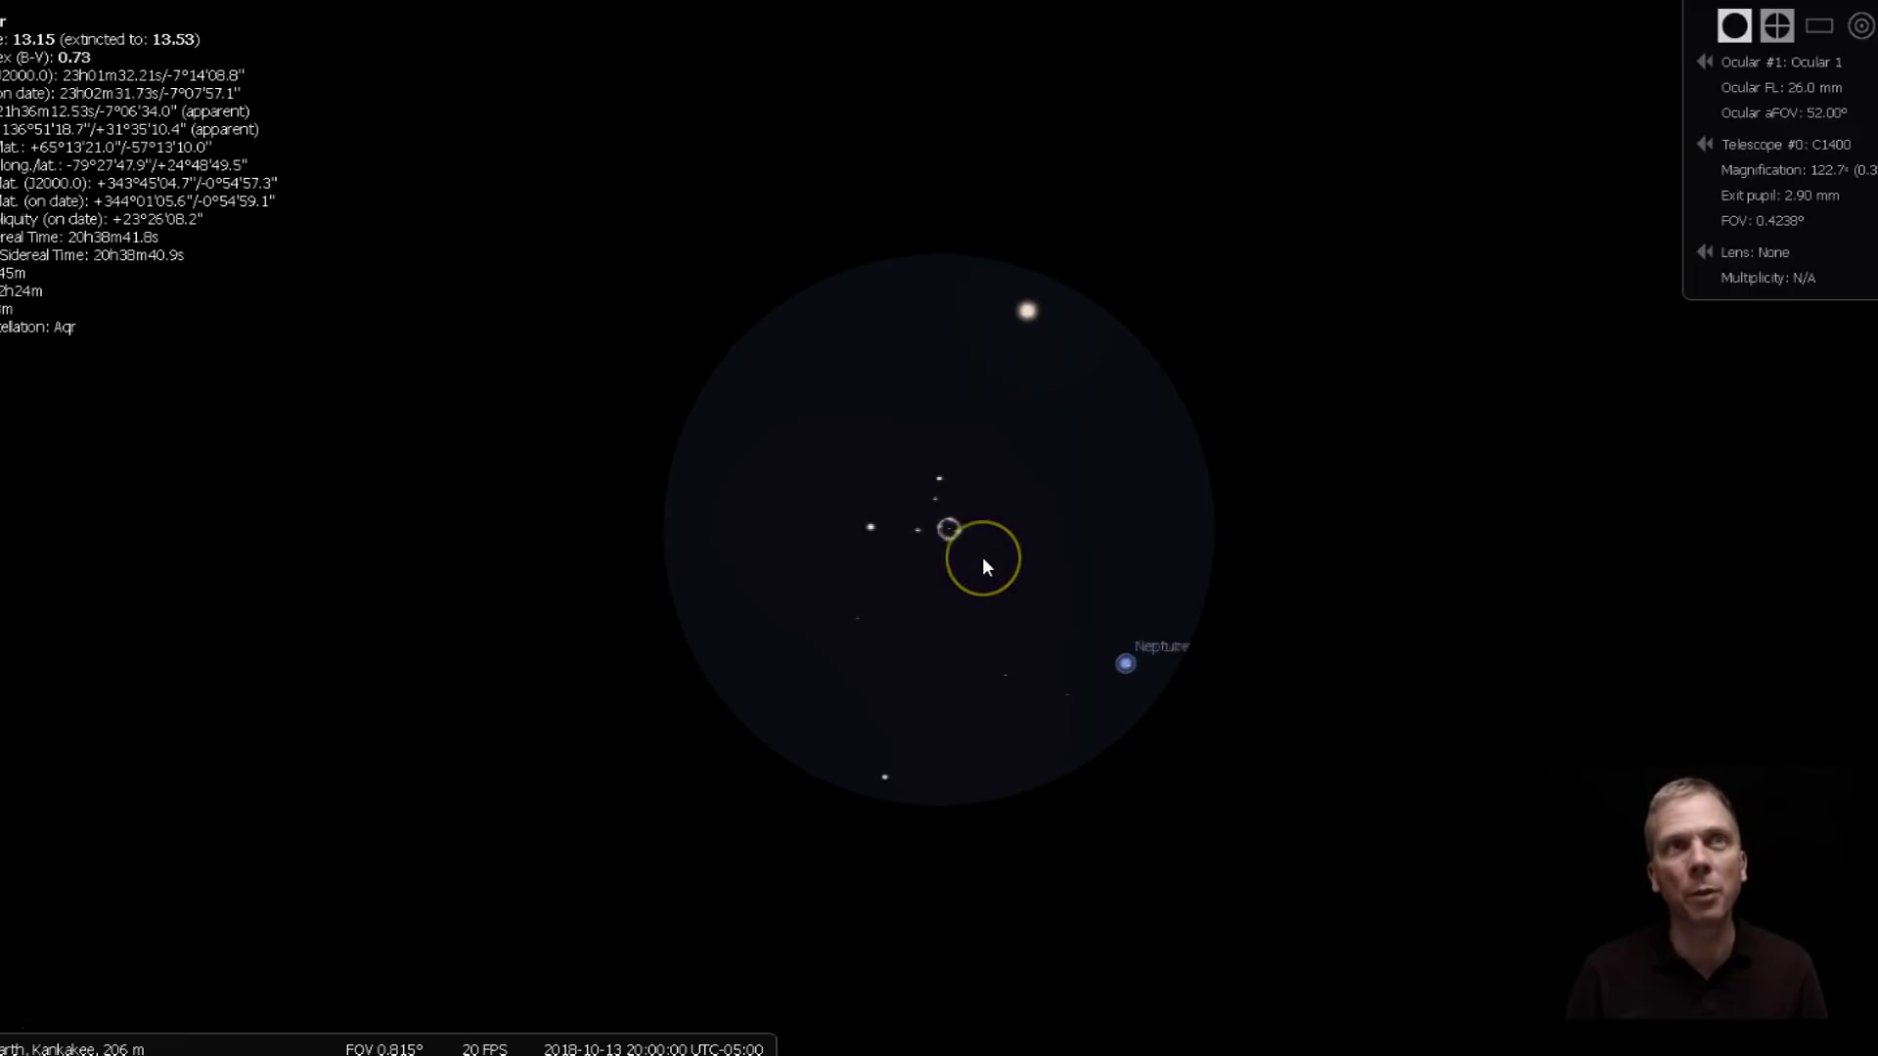
Step: Select Neptune, center the ocular view on it, and turn the ocular view off
{"action": "left_click", "coordinate": [1112, 671]}
{"action": "key", "text": "space"}
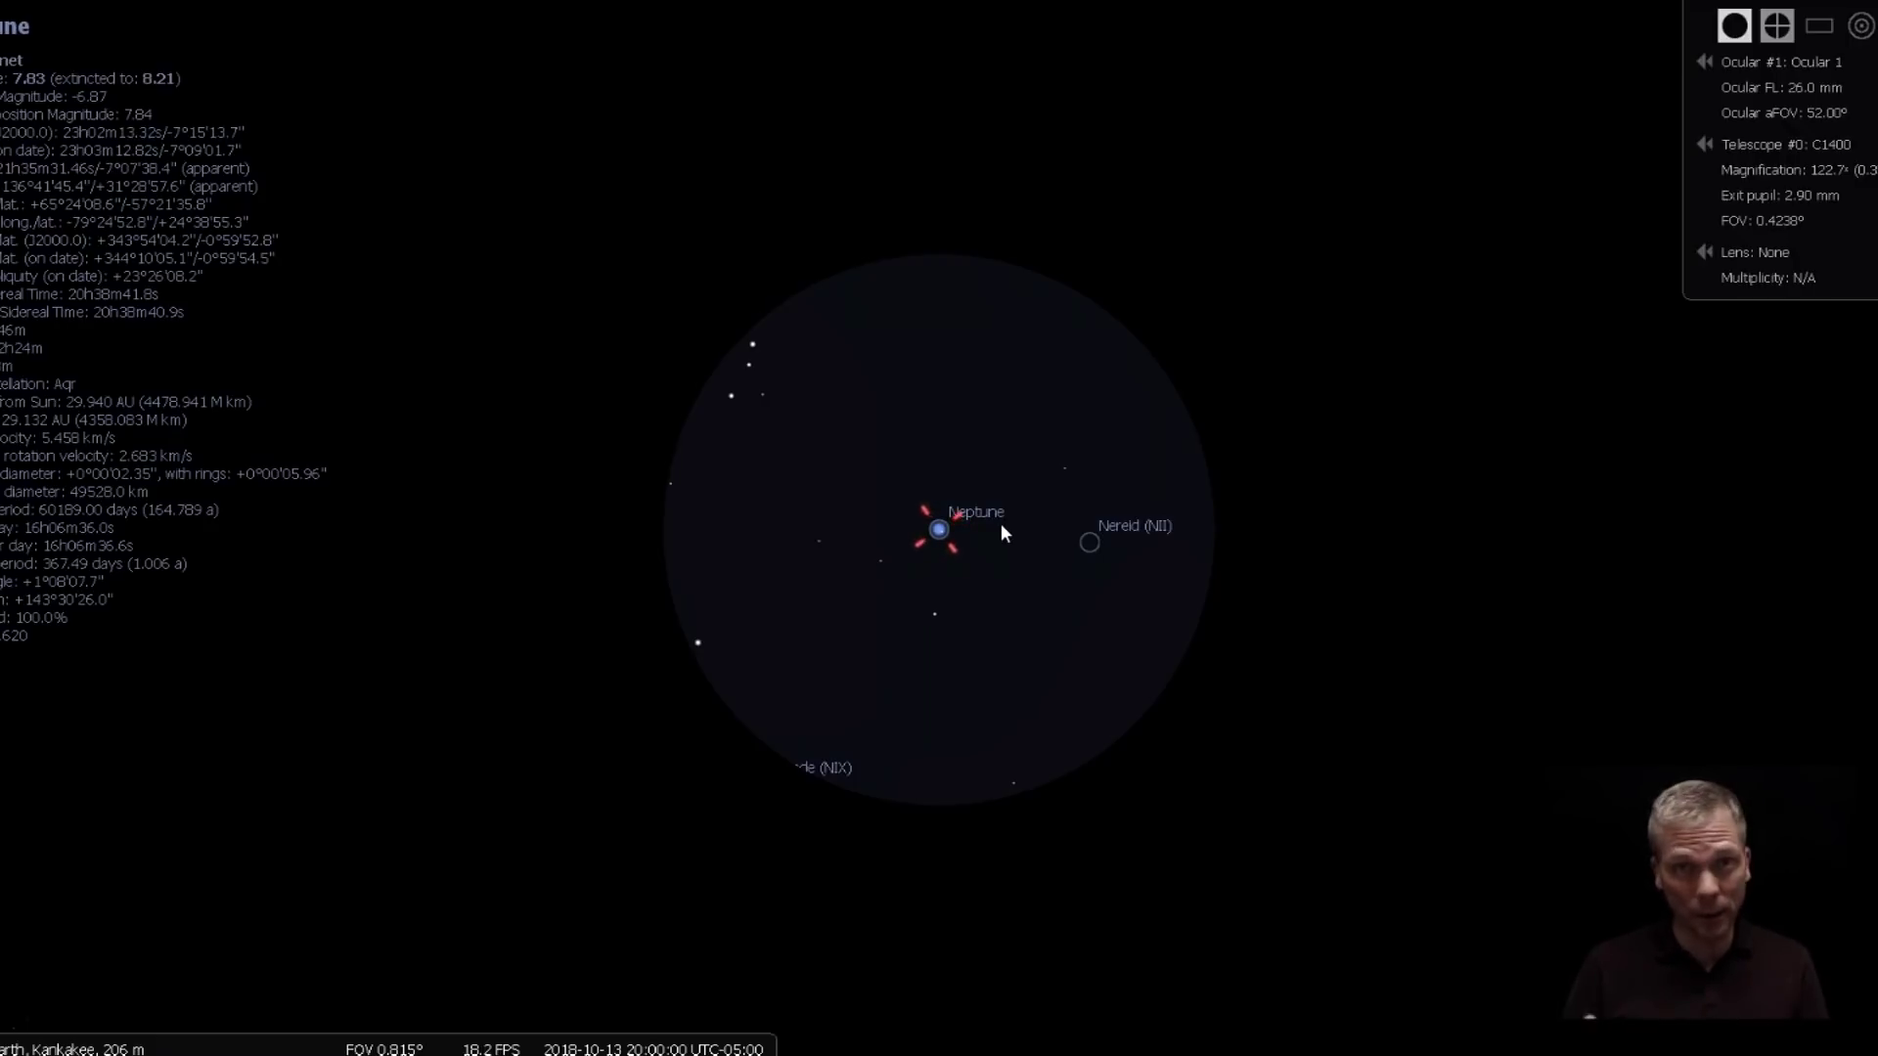
{"action": "left_click", "coordinate": [995, 526]}
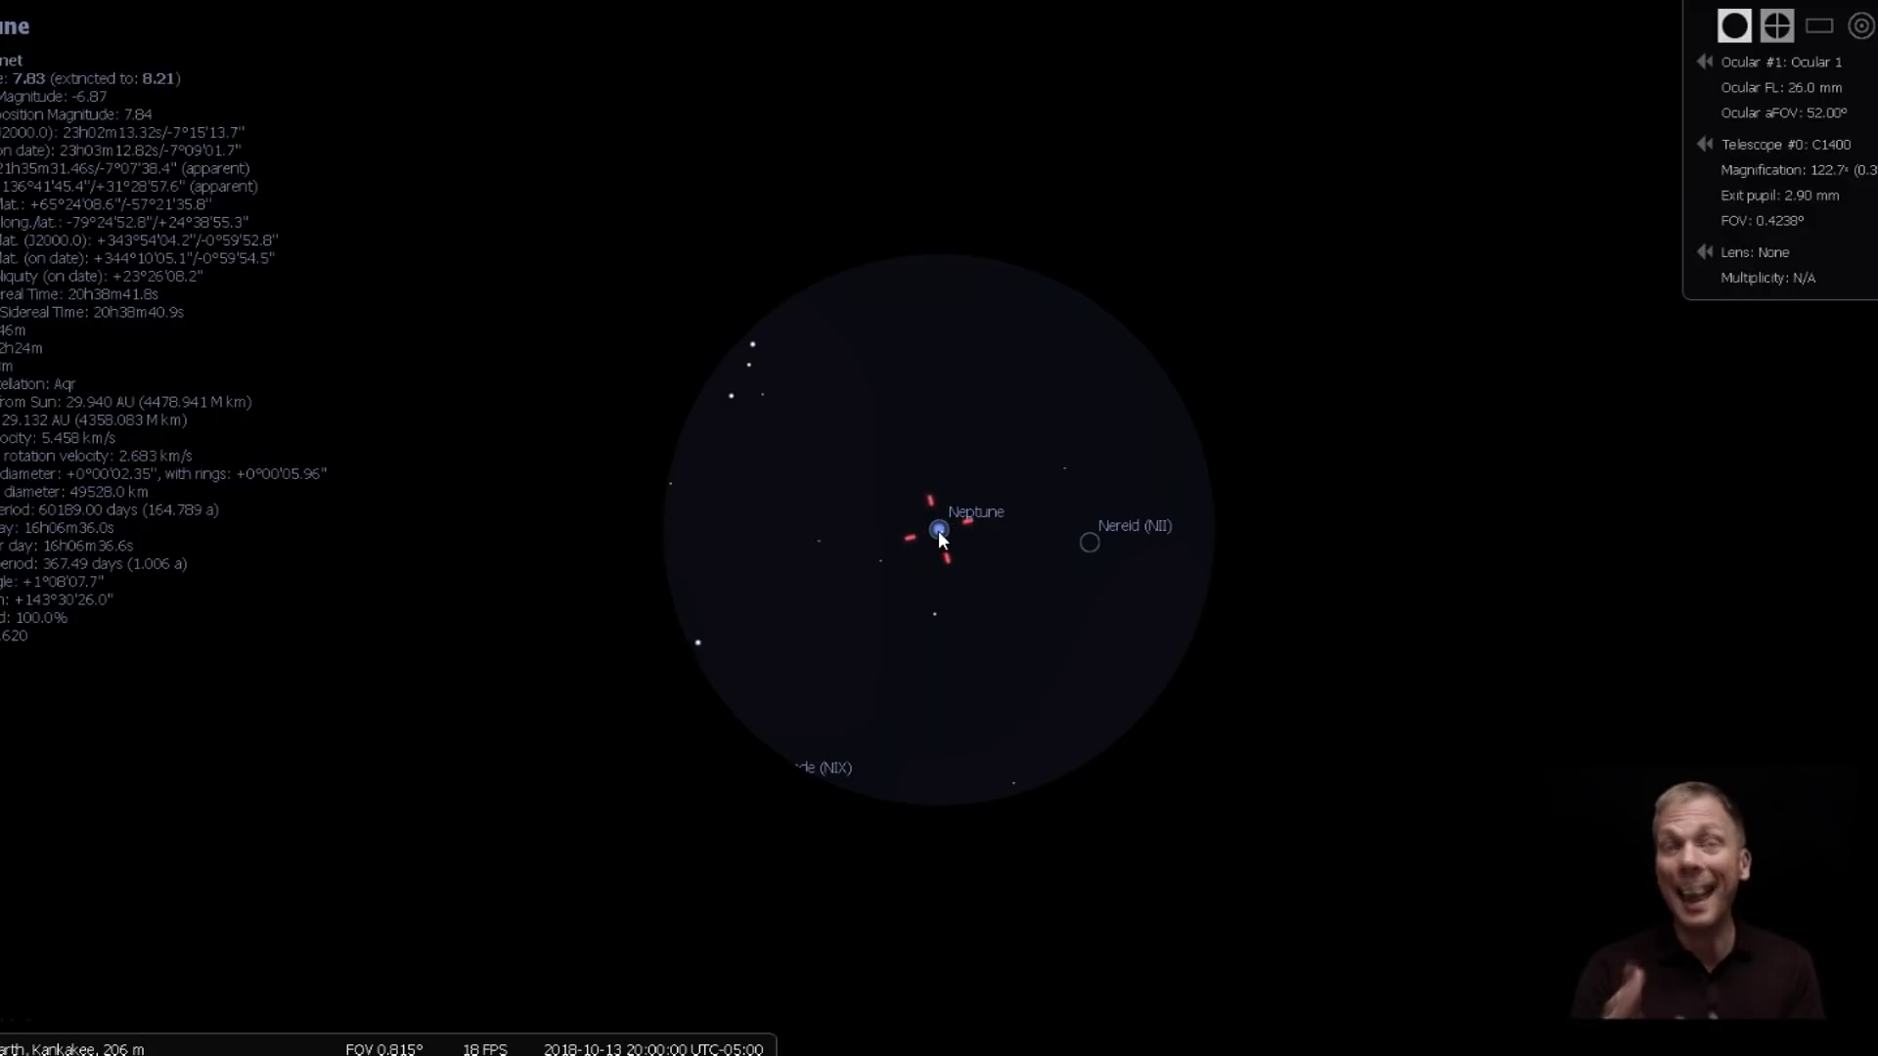
{"action": "left_click", "coordinate": [1734, 26]}
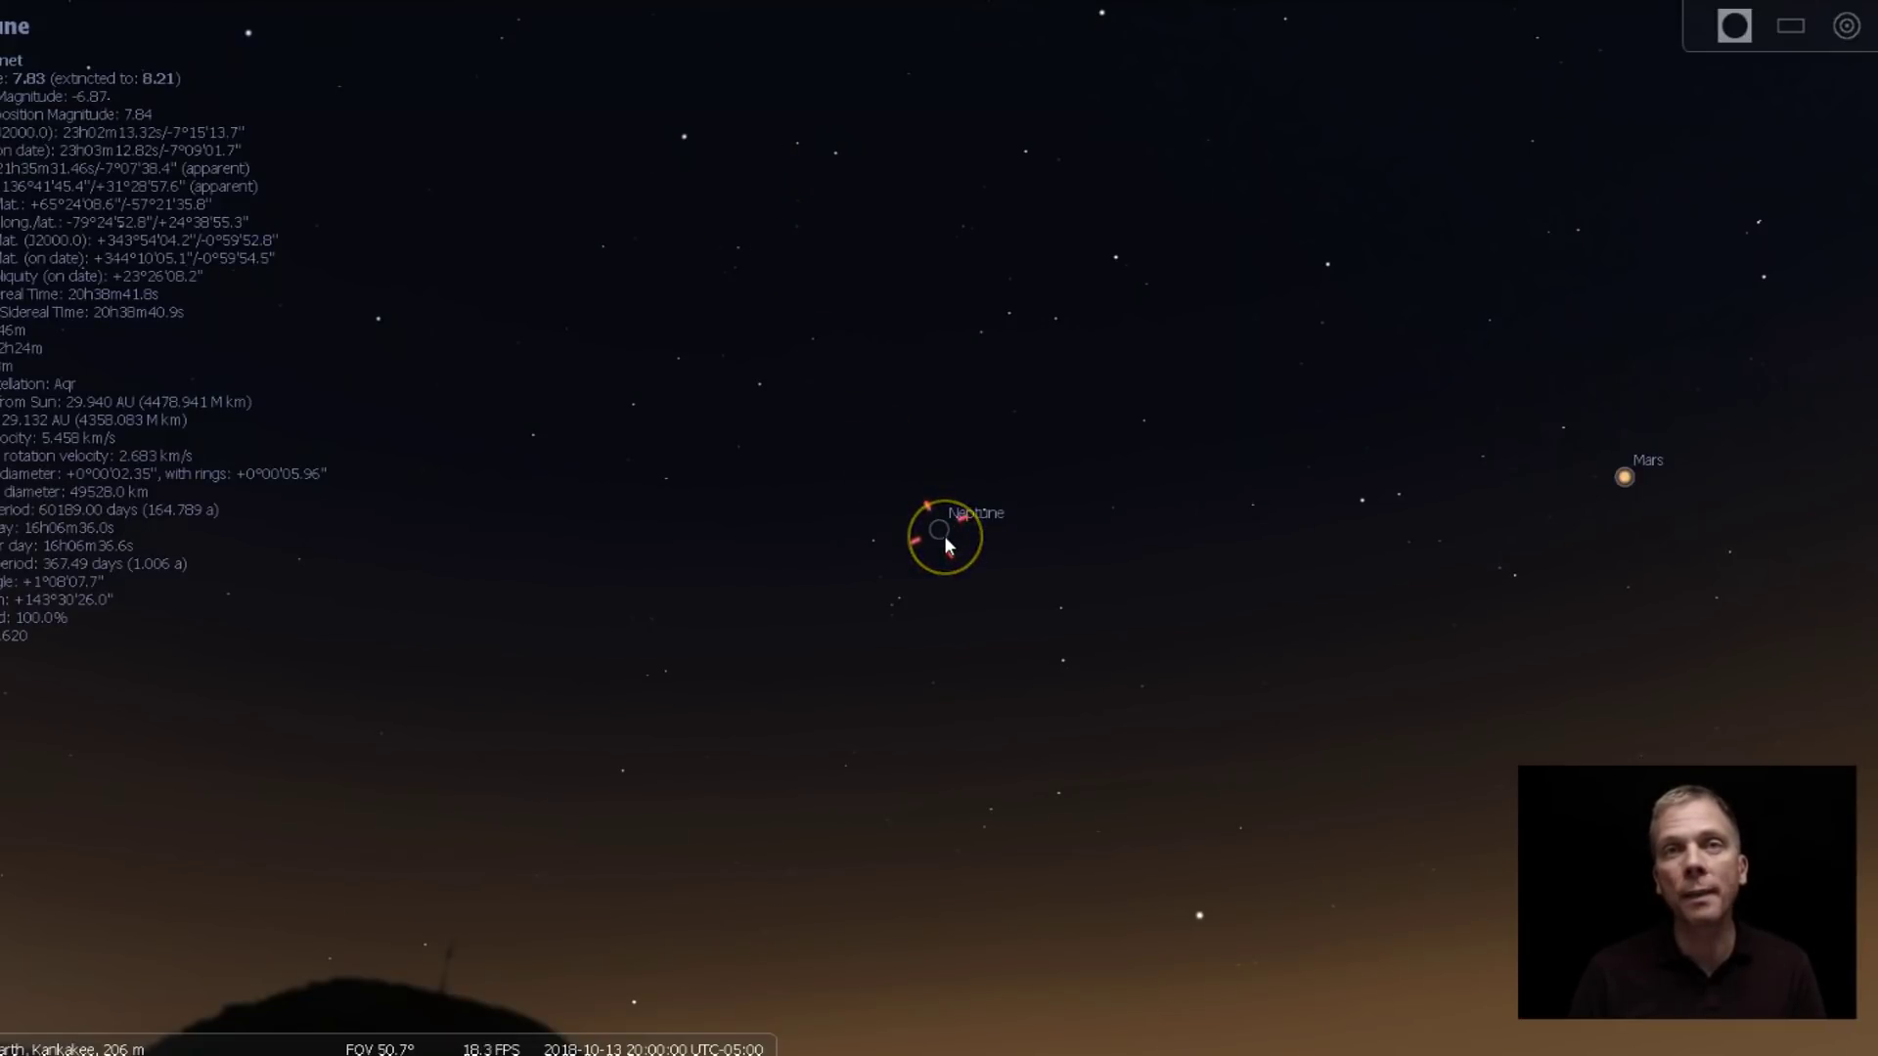
Step: Starting from a close view of Neptune, advance the simulation date day by day to 3 December 2018 and set the hour to 18
{"action": "key", "text": "slash"}
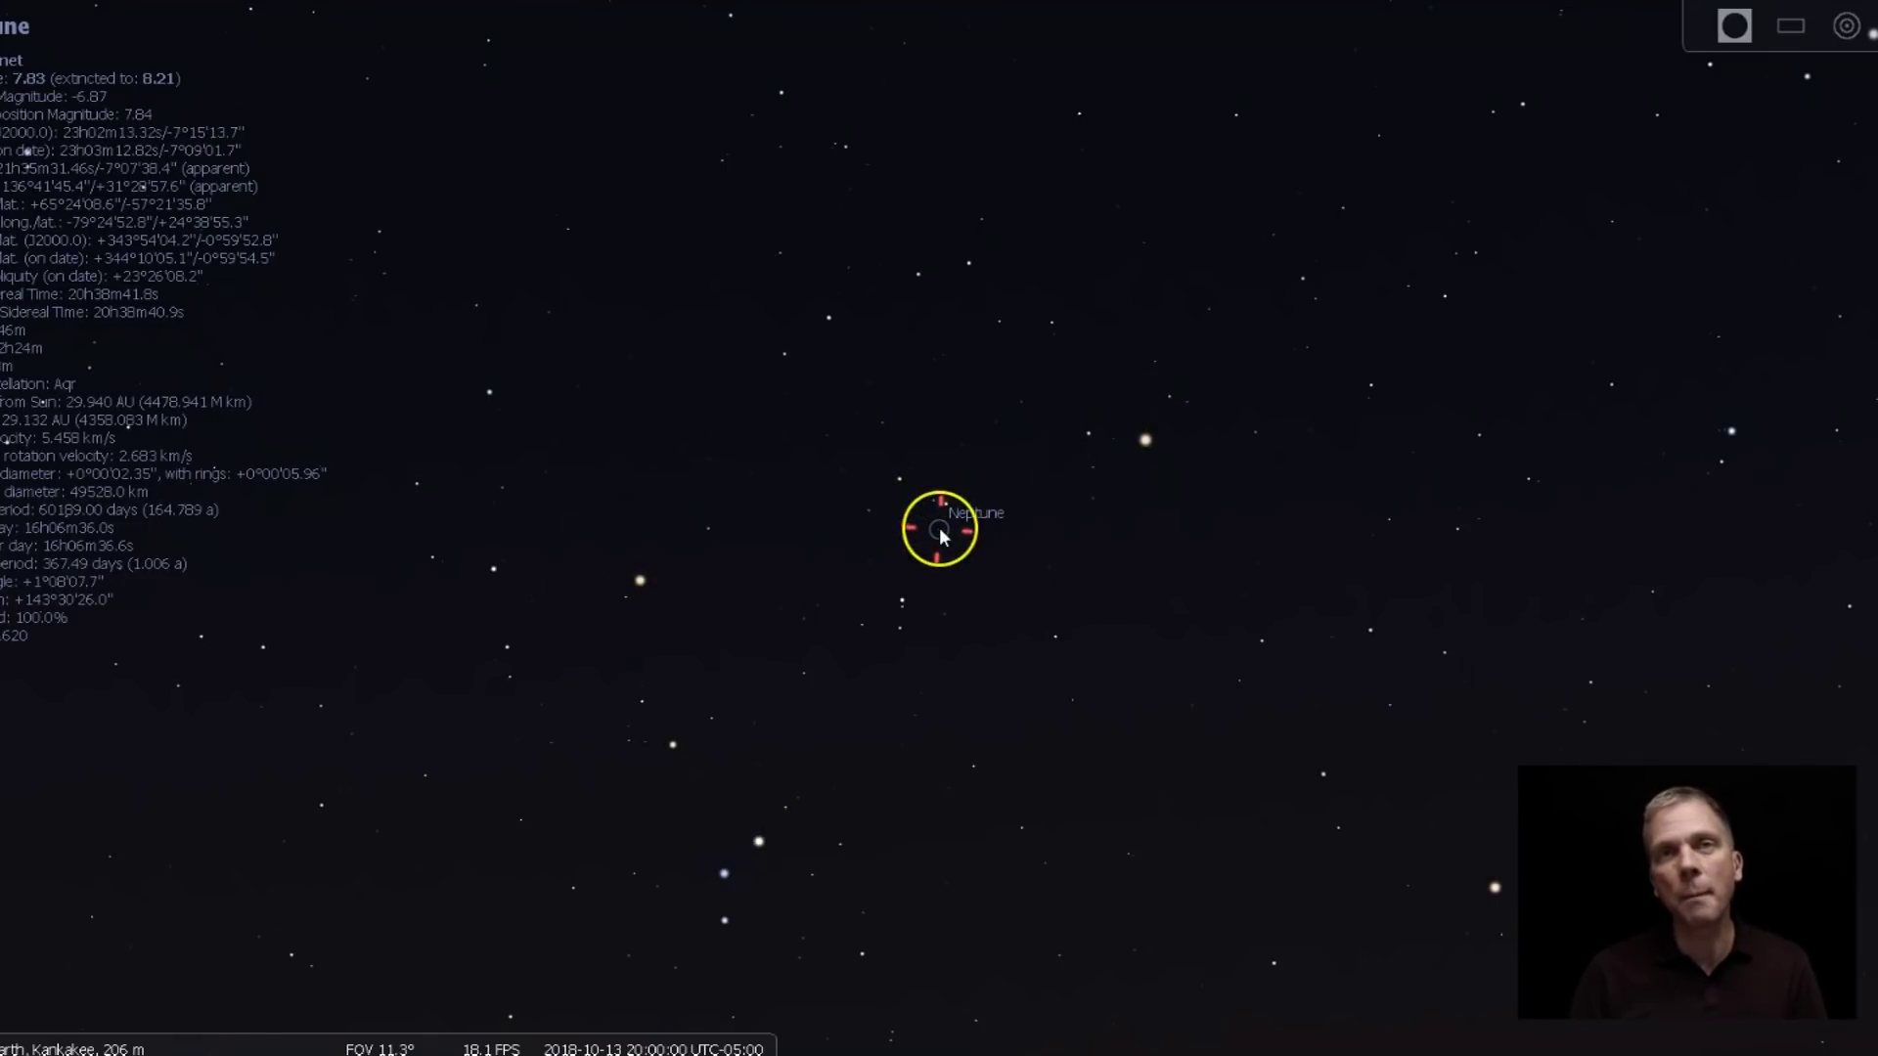
{"action": "scroll", "coordinate": [939, 531], "scroll_direction": "up", "scroll_amount": 5}
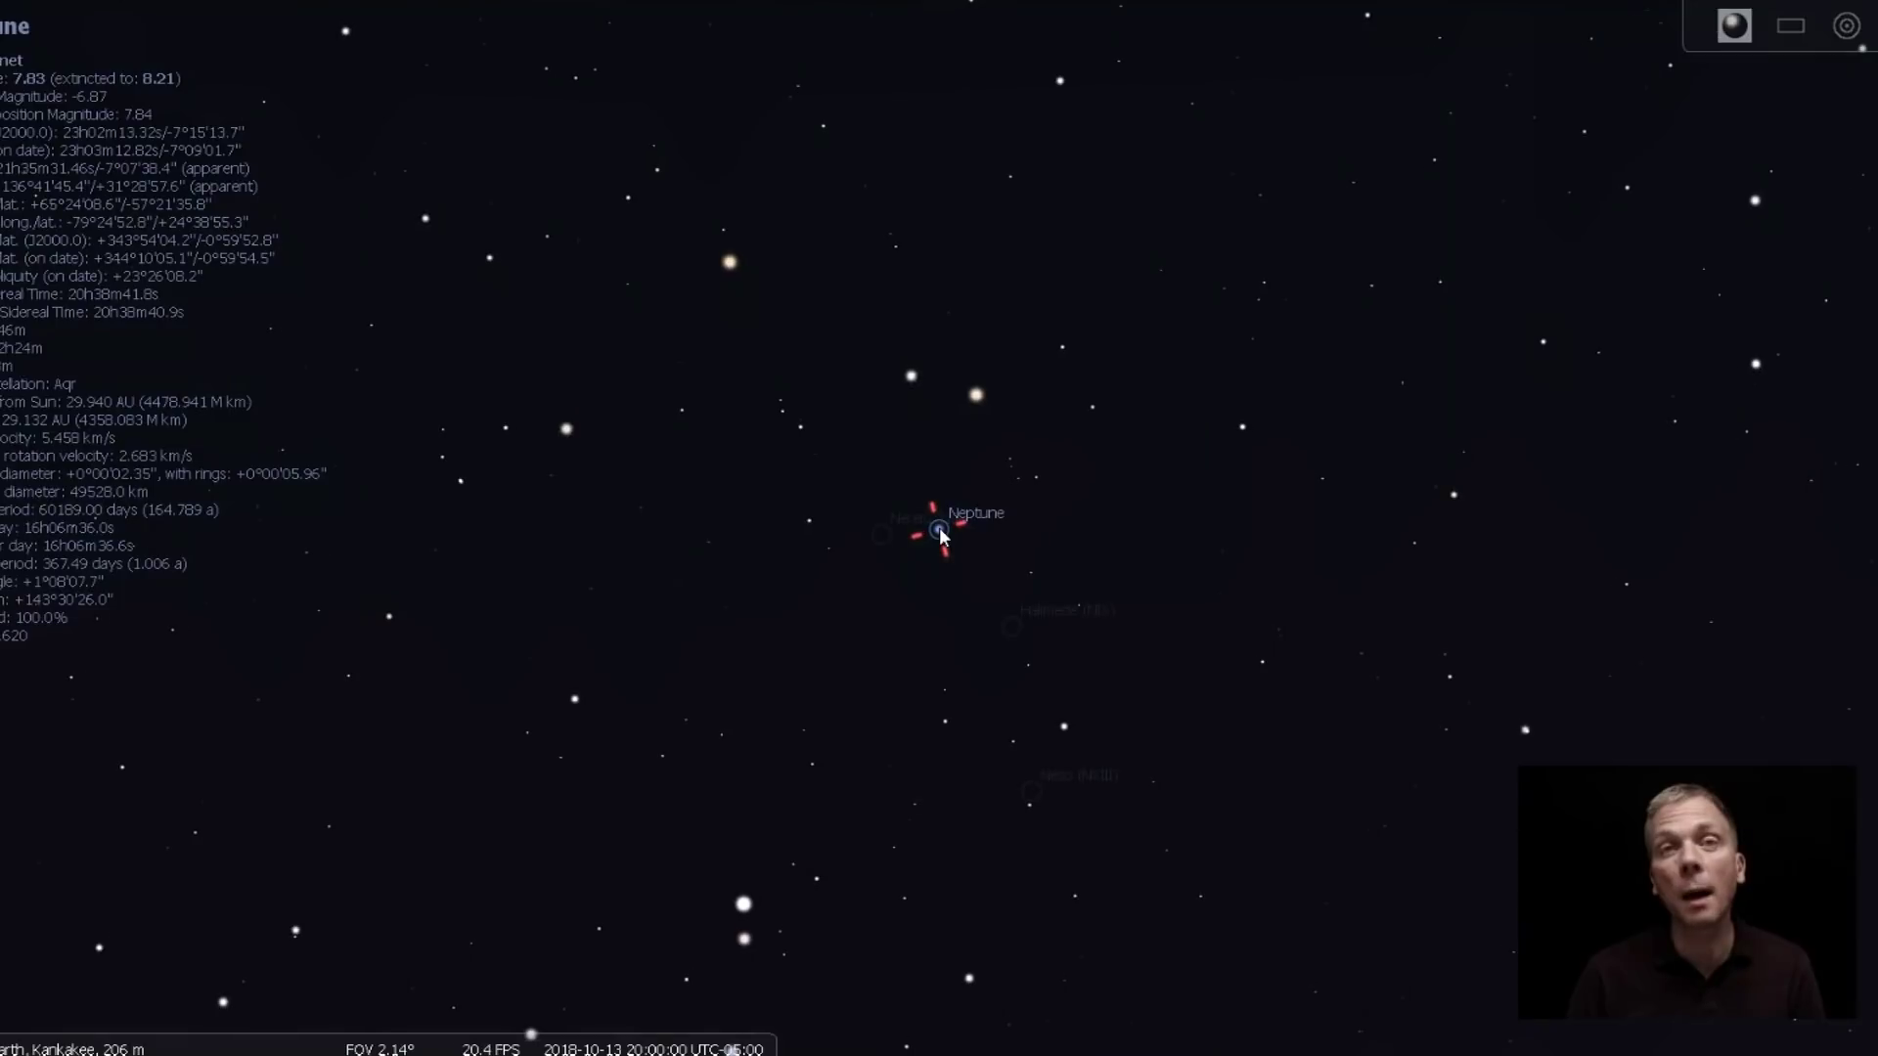
{"action": "mouse_move", "coordinate": [440, 1036]}
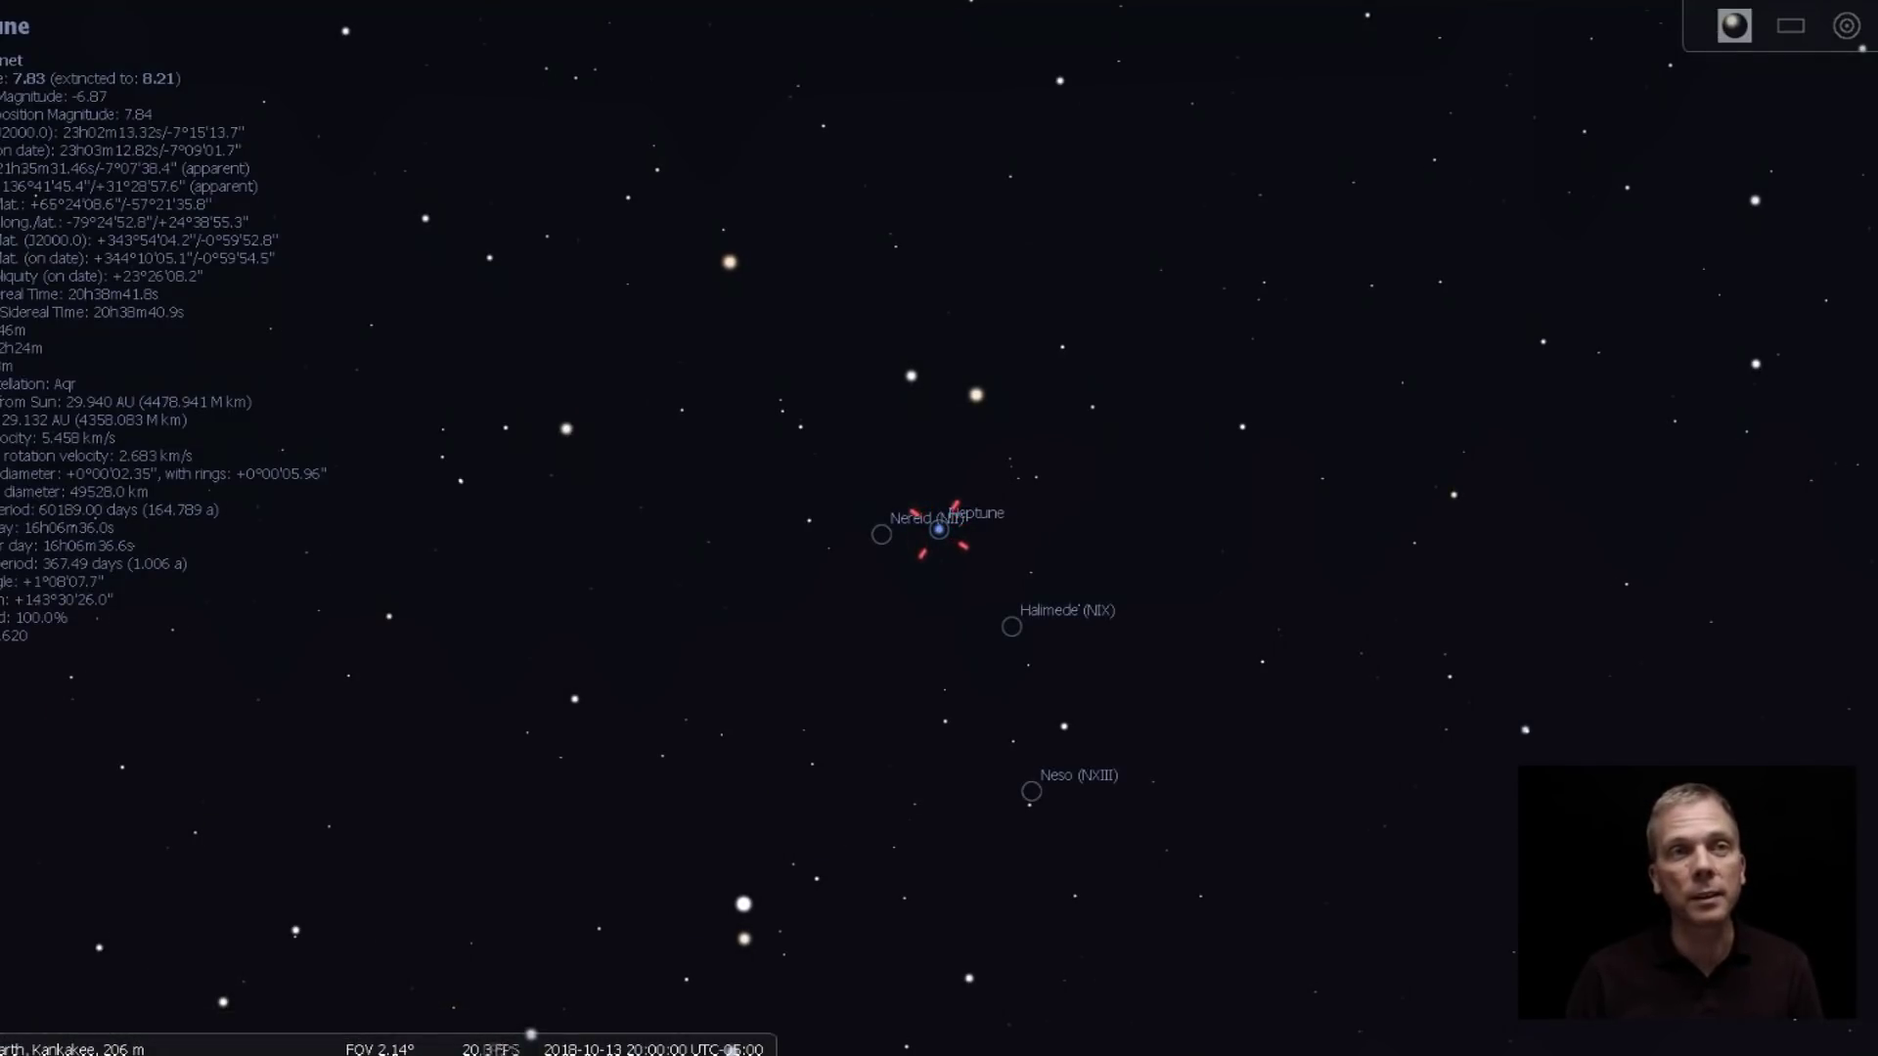
{"action": "key", "text": "F5"}
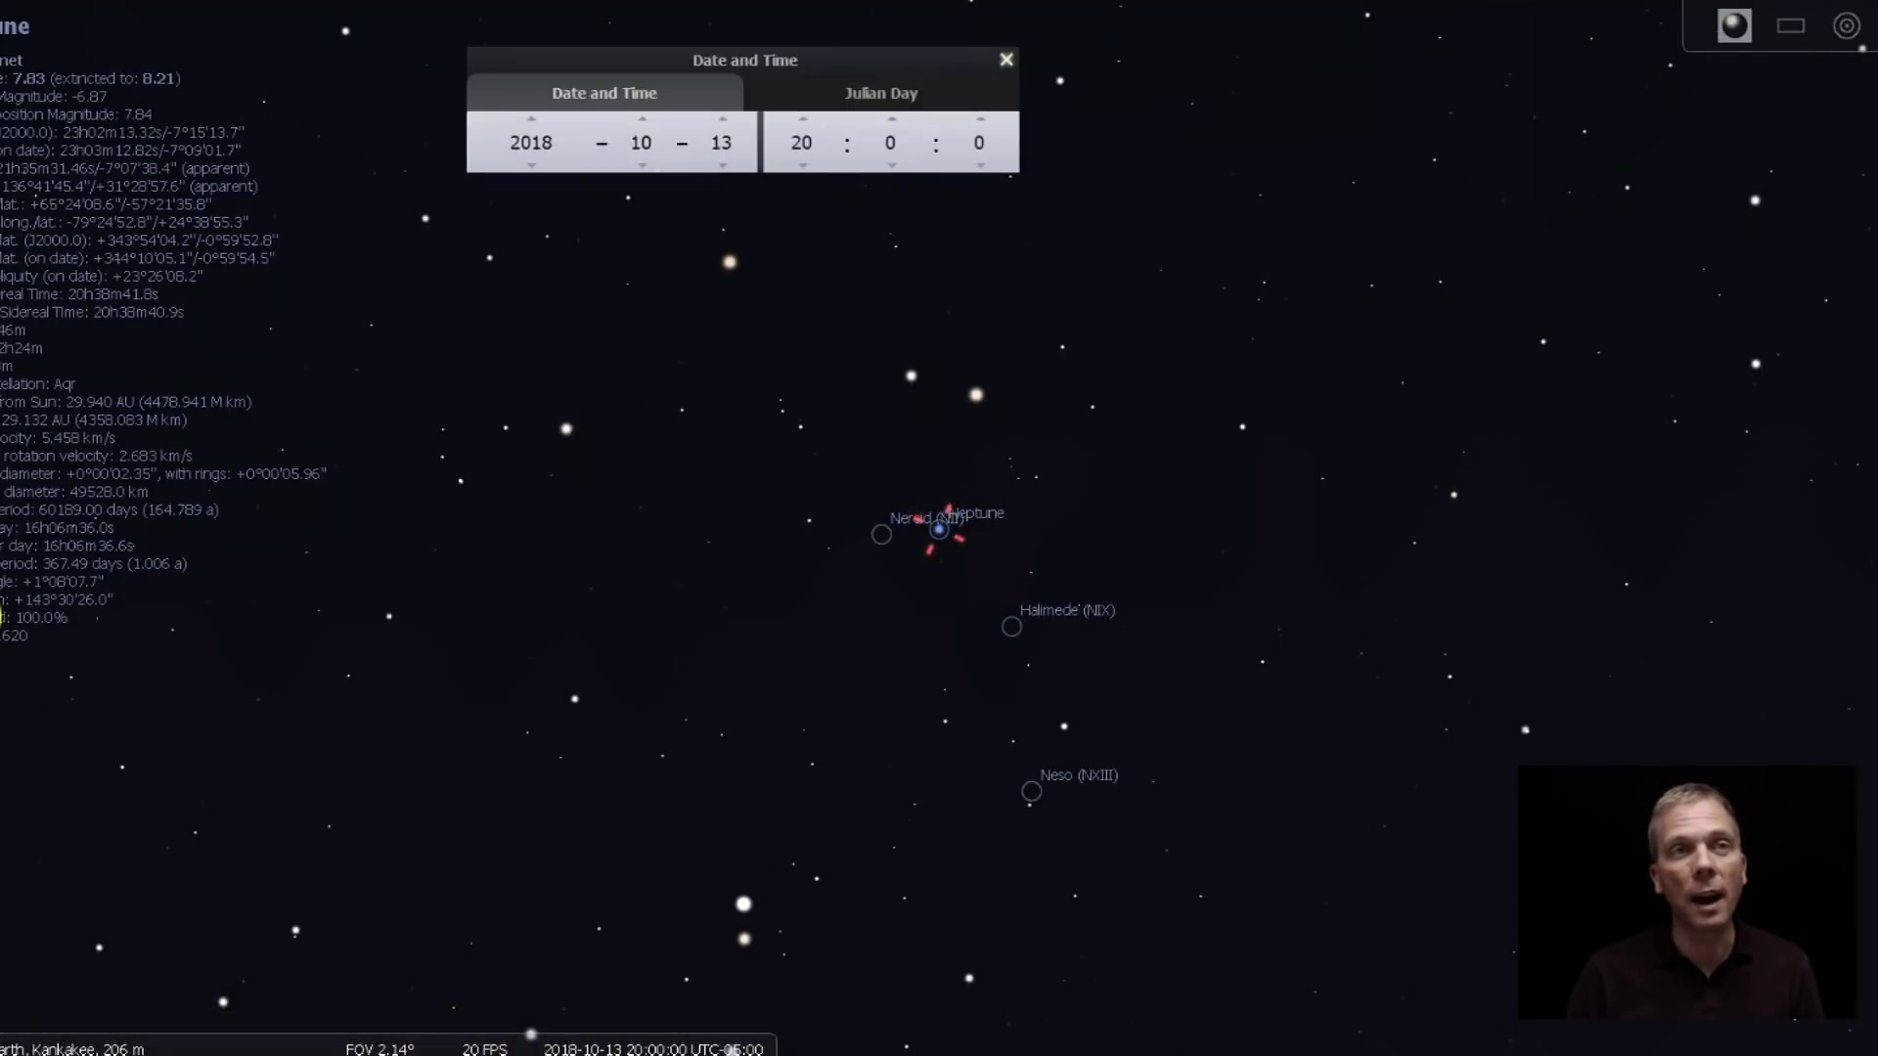
{"action": "left_click", "coordinate": [722, 118]}
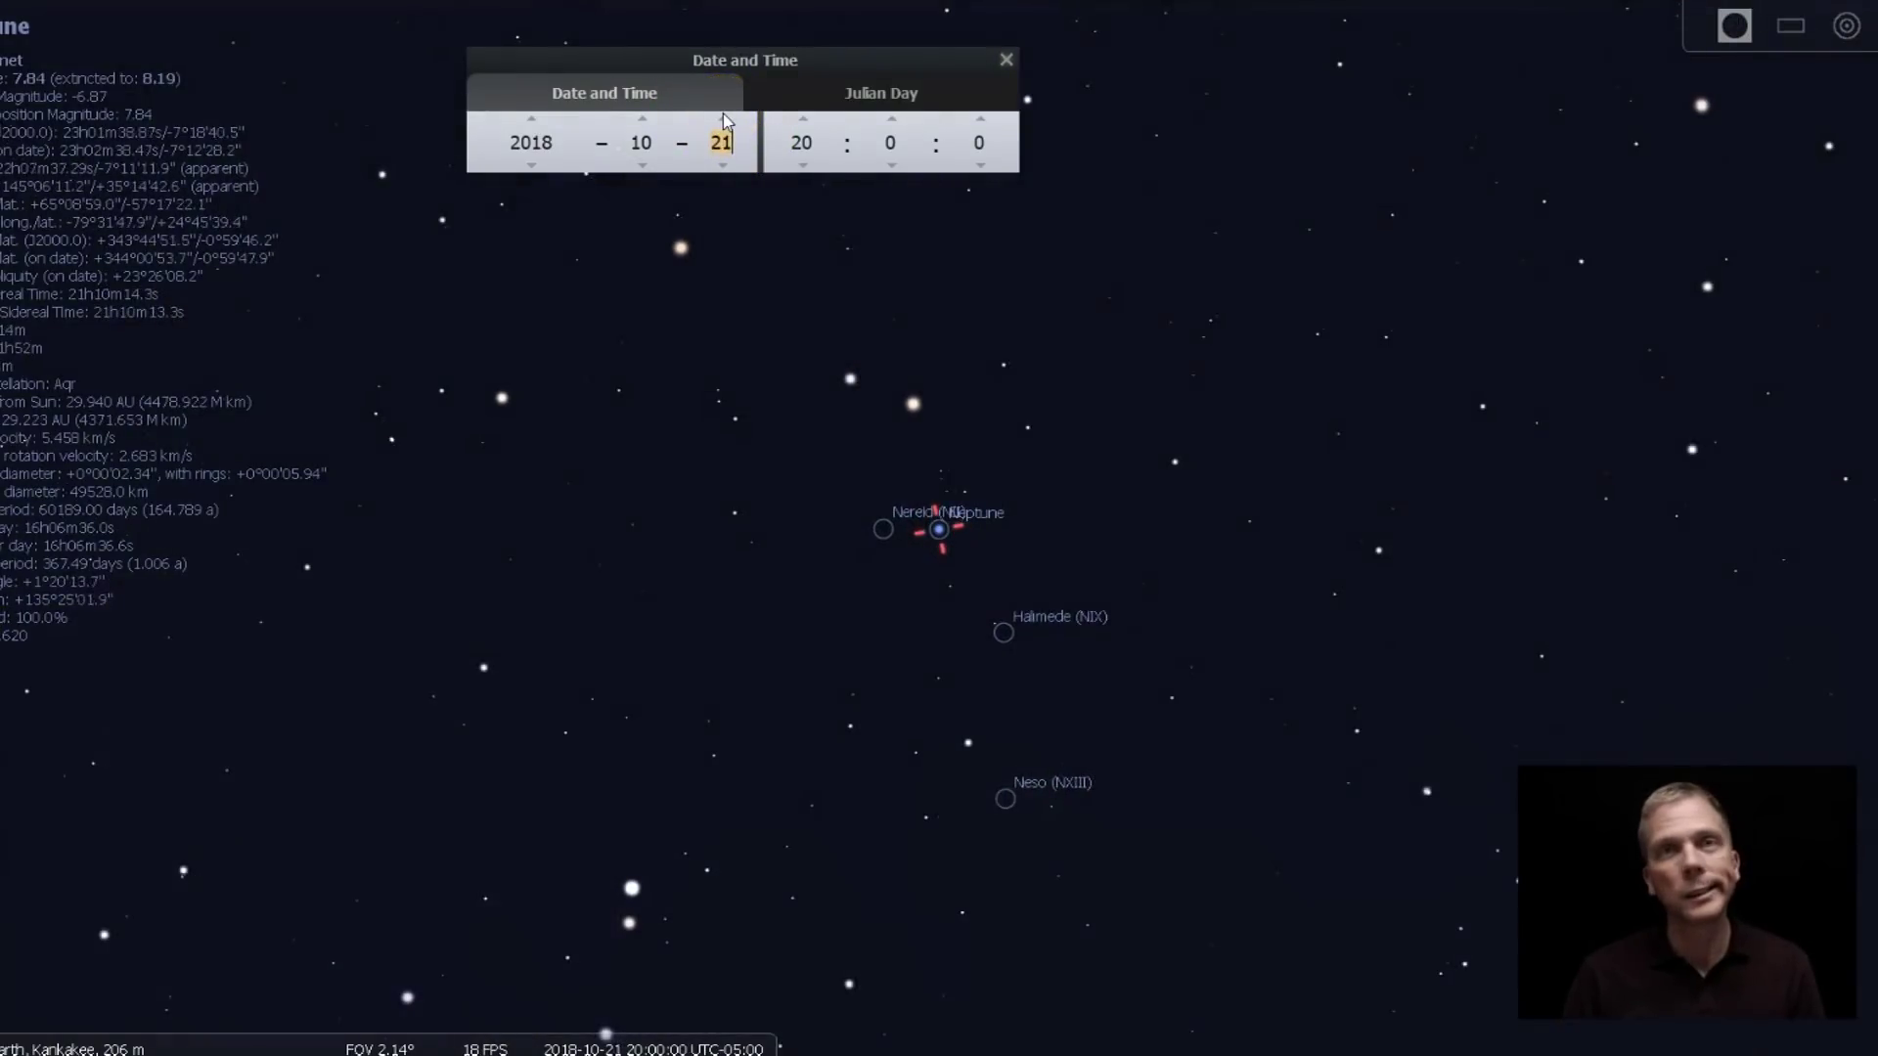
{"action": "left_click_drag", "start_coordinate": [723, 114], "coordinate": [723, 113]}
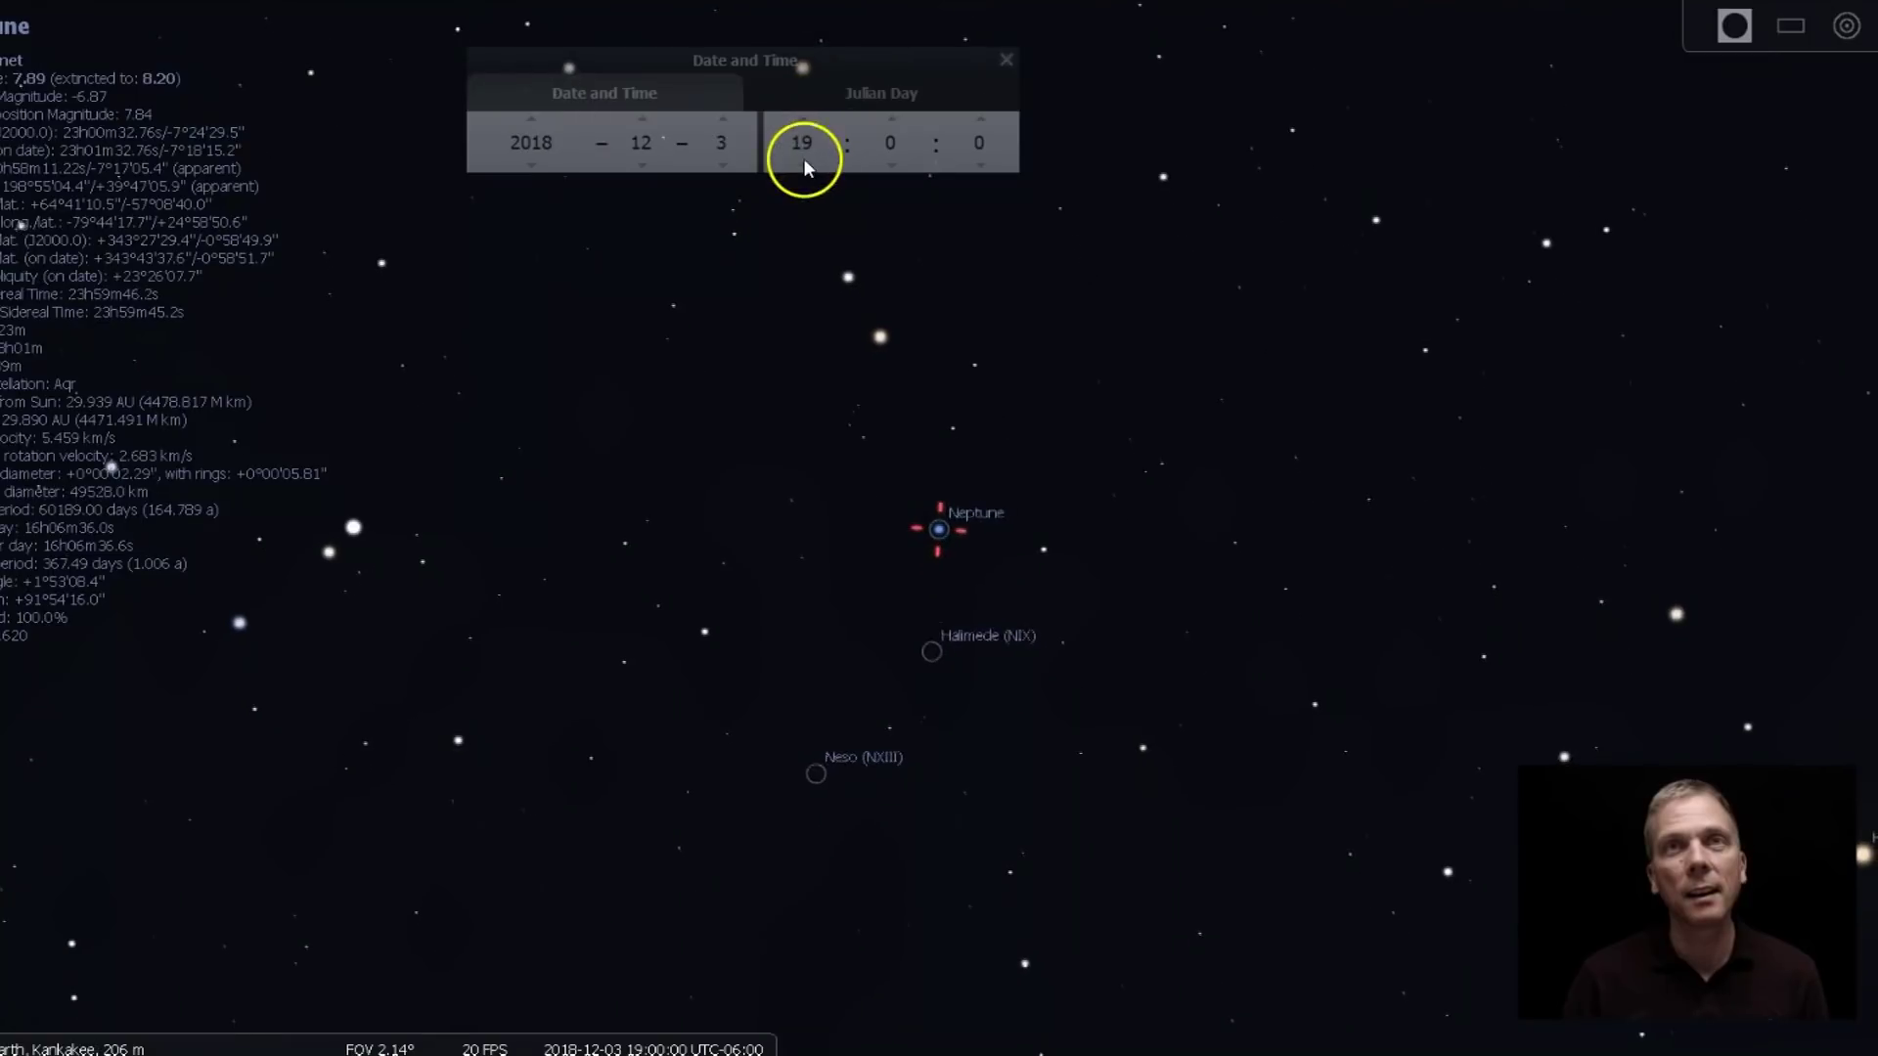
{"action": "left_click", "coordinate": [800, 164]}
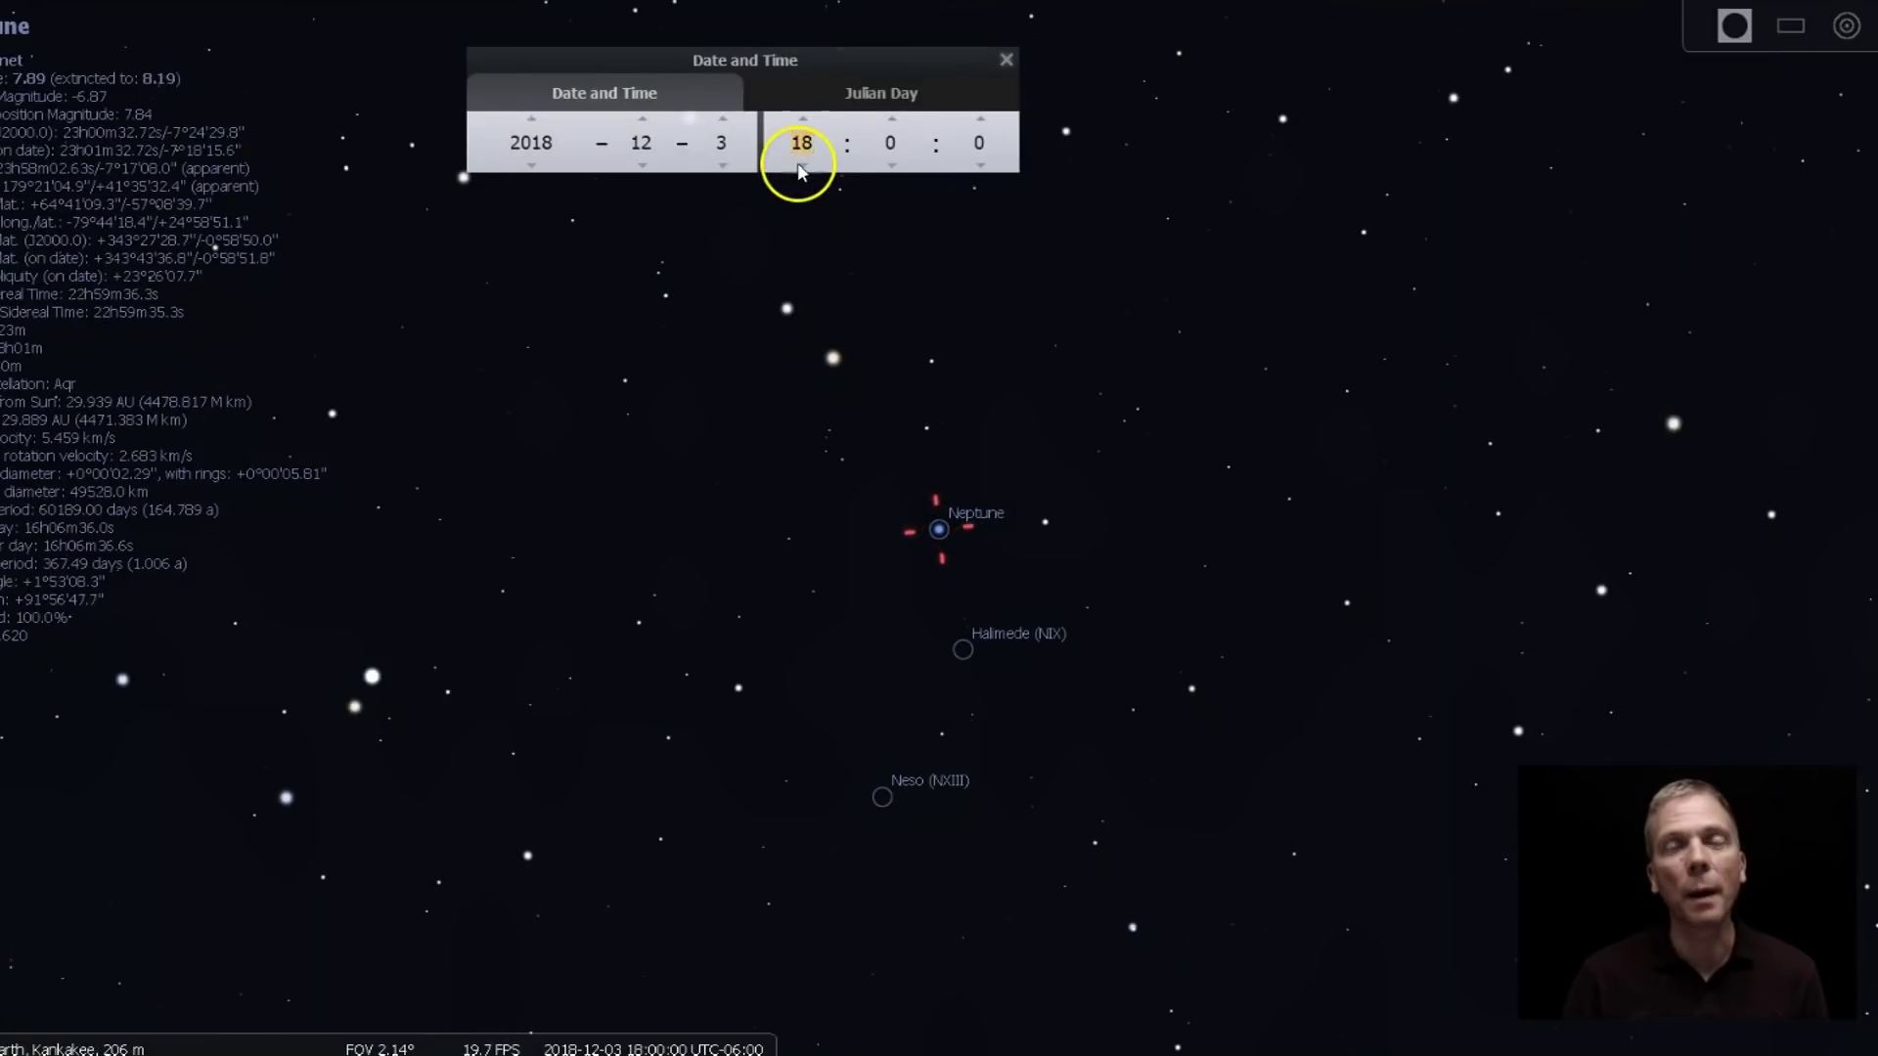
Step: Move the date forward to 14 December 2018 and back to 6 December 2018 to find Mars passing near Neptune
{"action": "scroll", "coordinate": [719, 137], "scroll_direction": "up", "scroll_amount": 3}
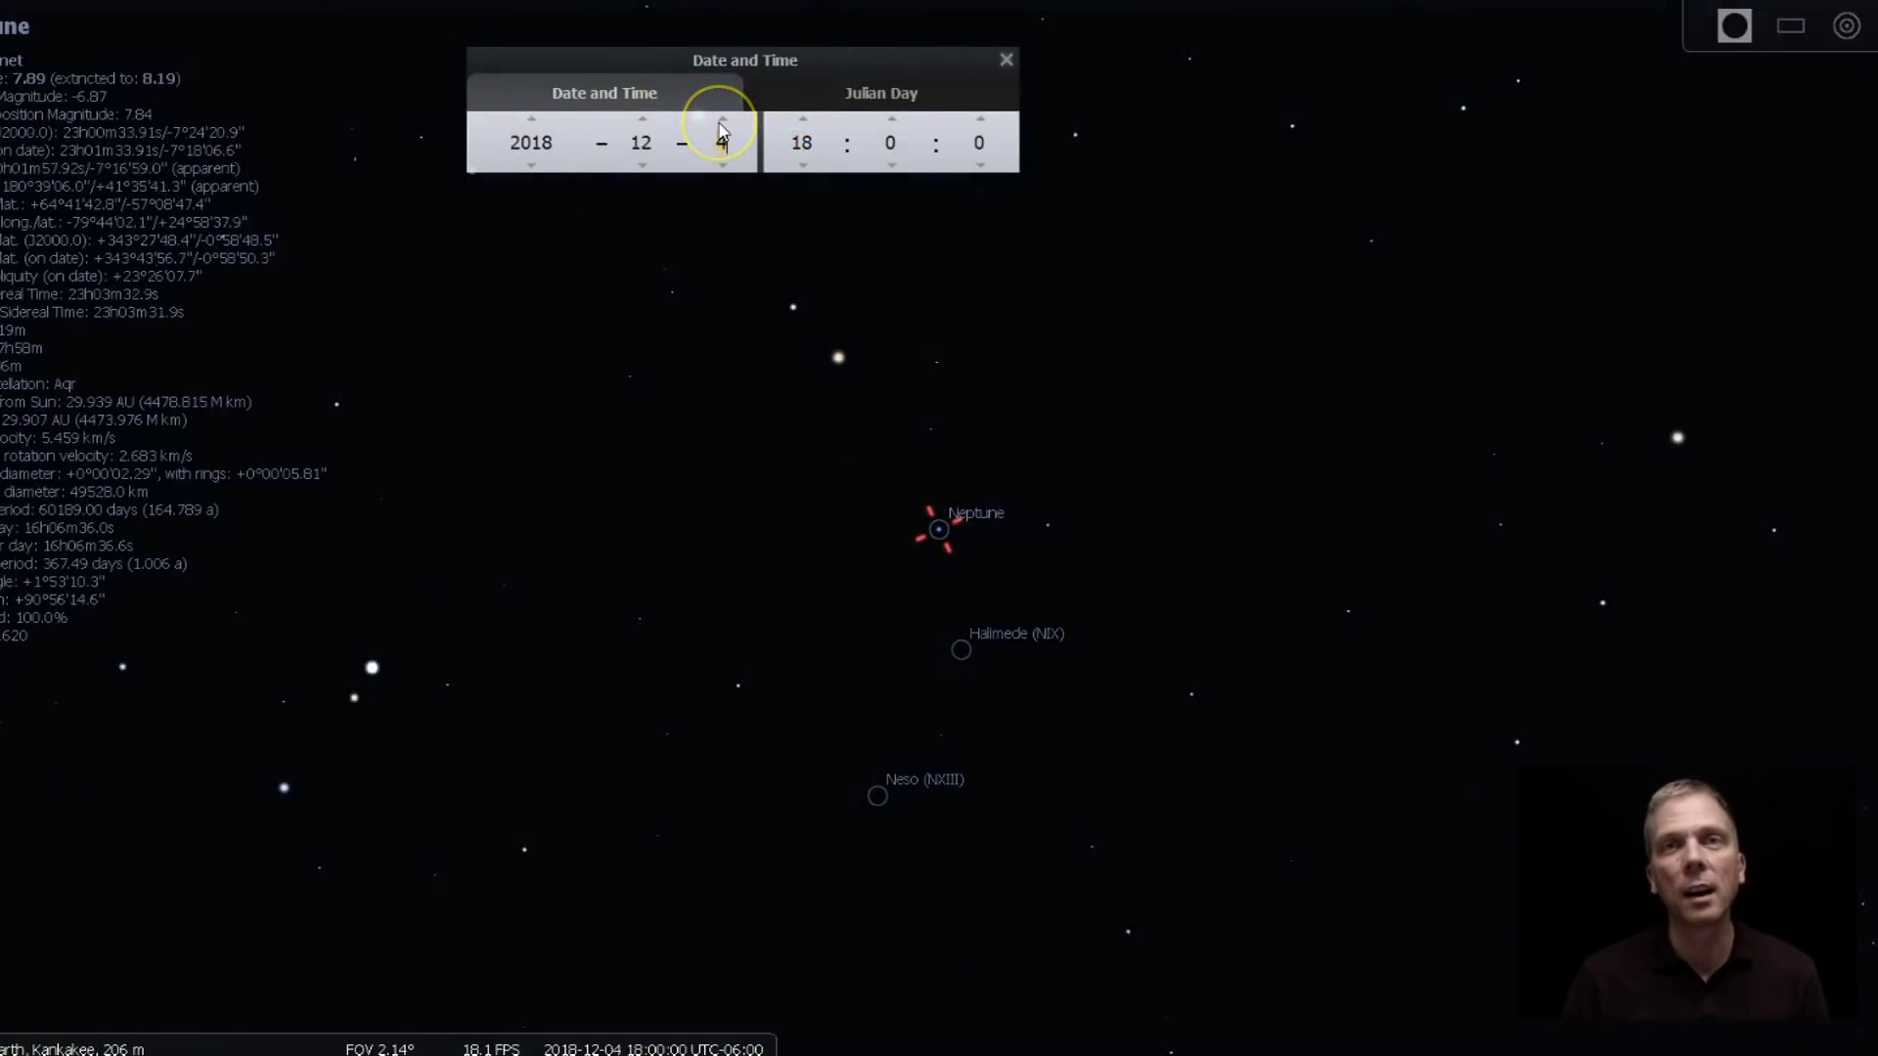
{"action": "scroll", "coordinate": [721, 137], "scroll_direction": "up", "scroll_amount": 8}
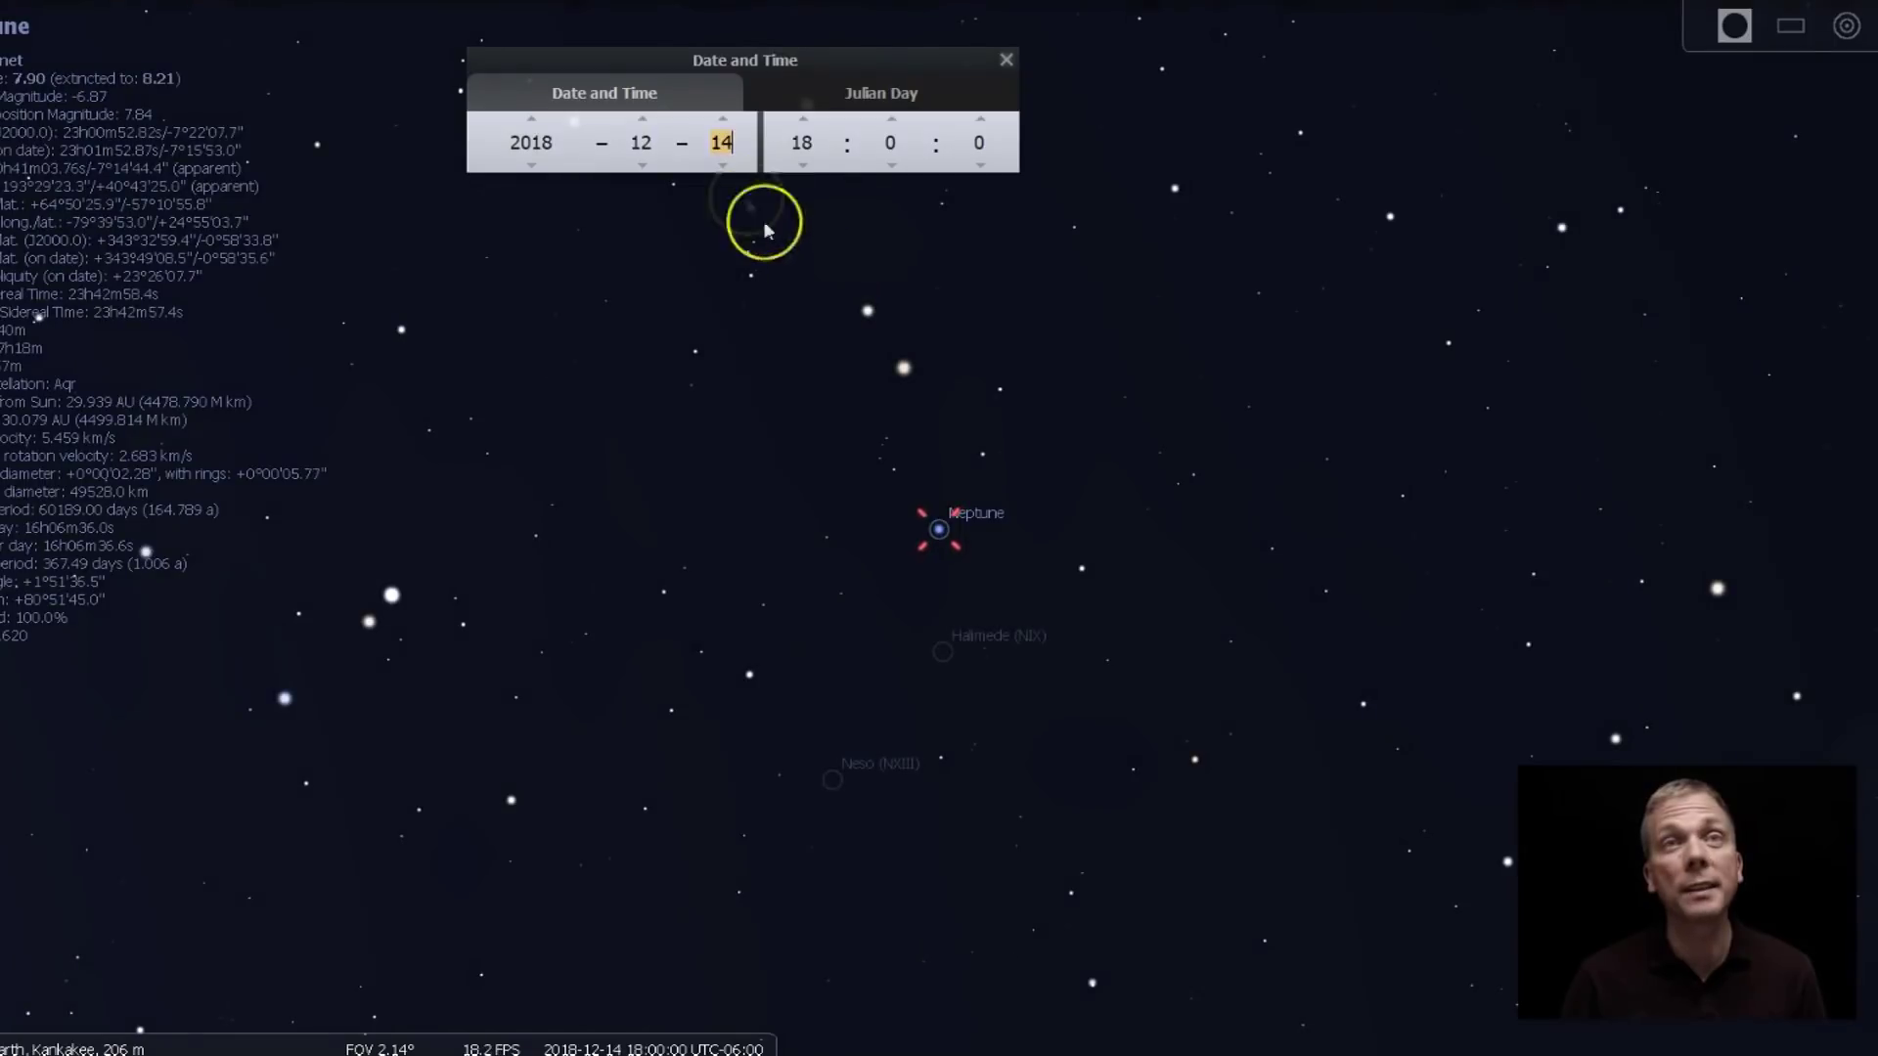
{"action": "scroll", "coordinate": [720, 154], "scroll_direction": "down", "scroll_amount": 7}
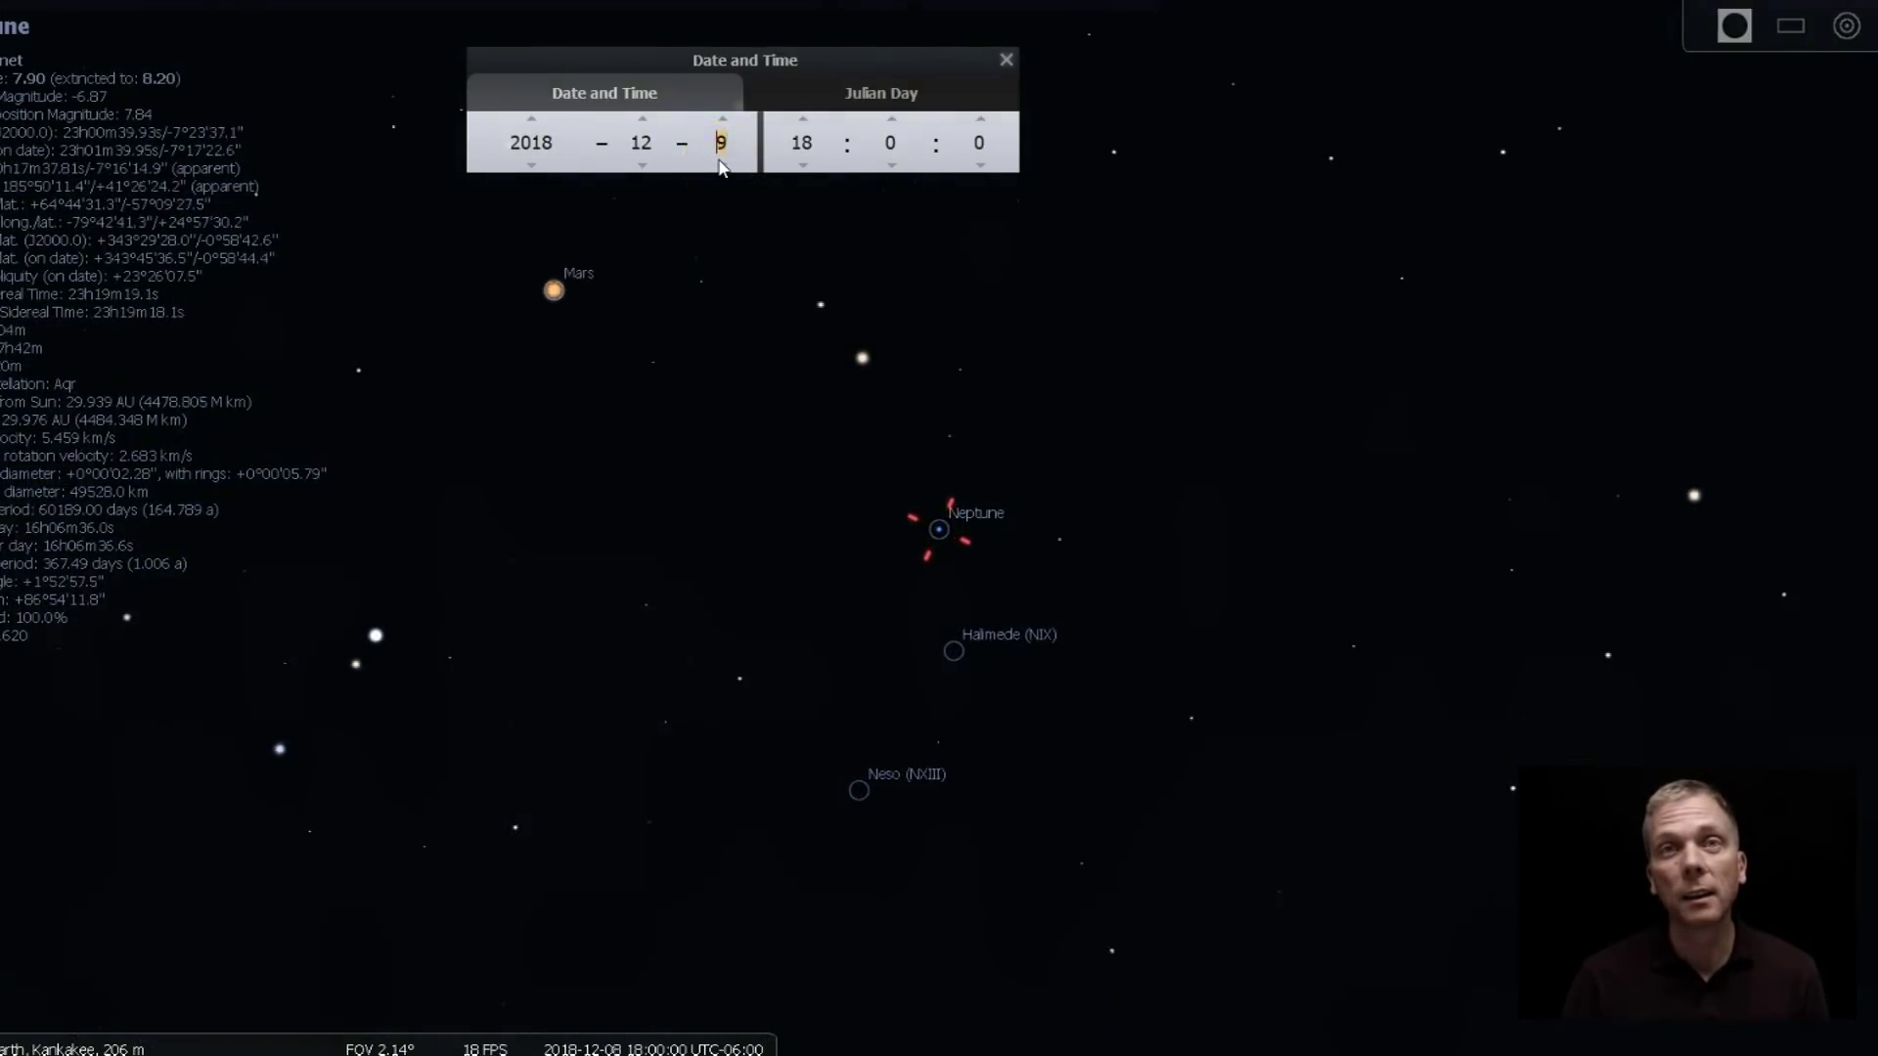
{"action": "scroll", "coordinate": [721, 164], "scroll_direction": "down", "scroll_amount": 1}
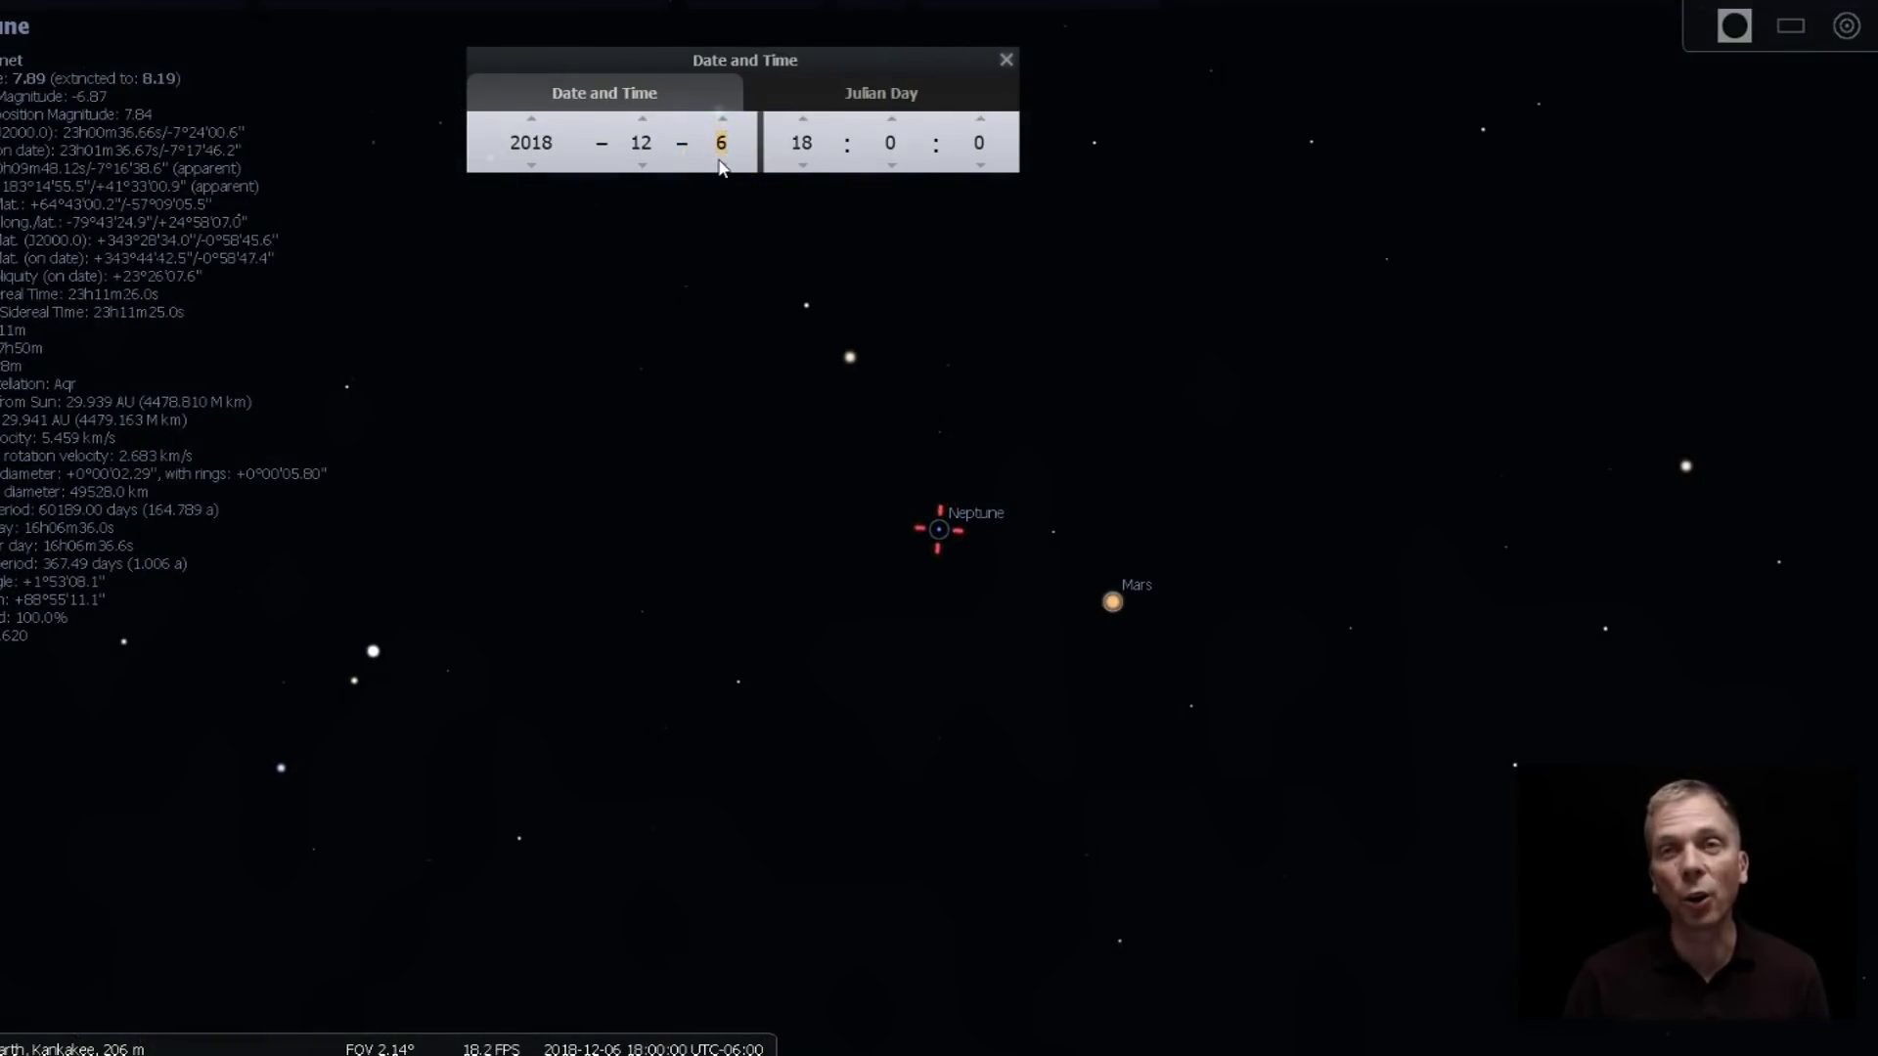
Step: Advance the date one day at a time to 11 December 2018 to follow Mars moving past Neptune
{"action": "left_click", "coordinate": [722, 119]}
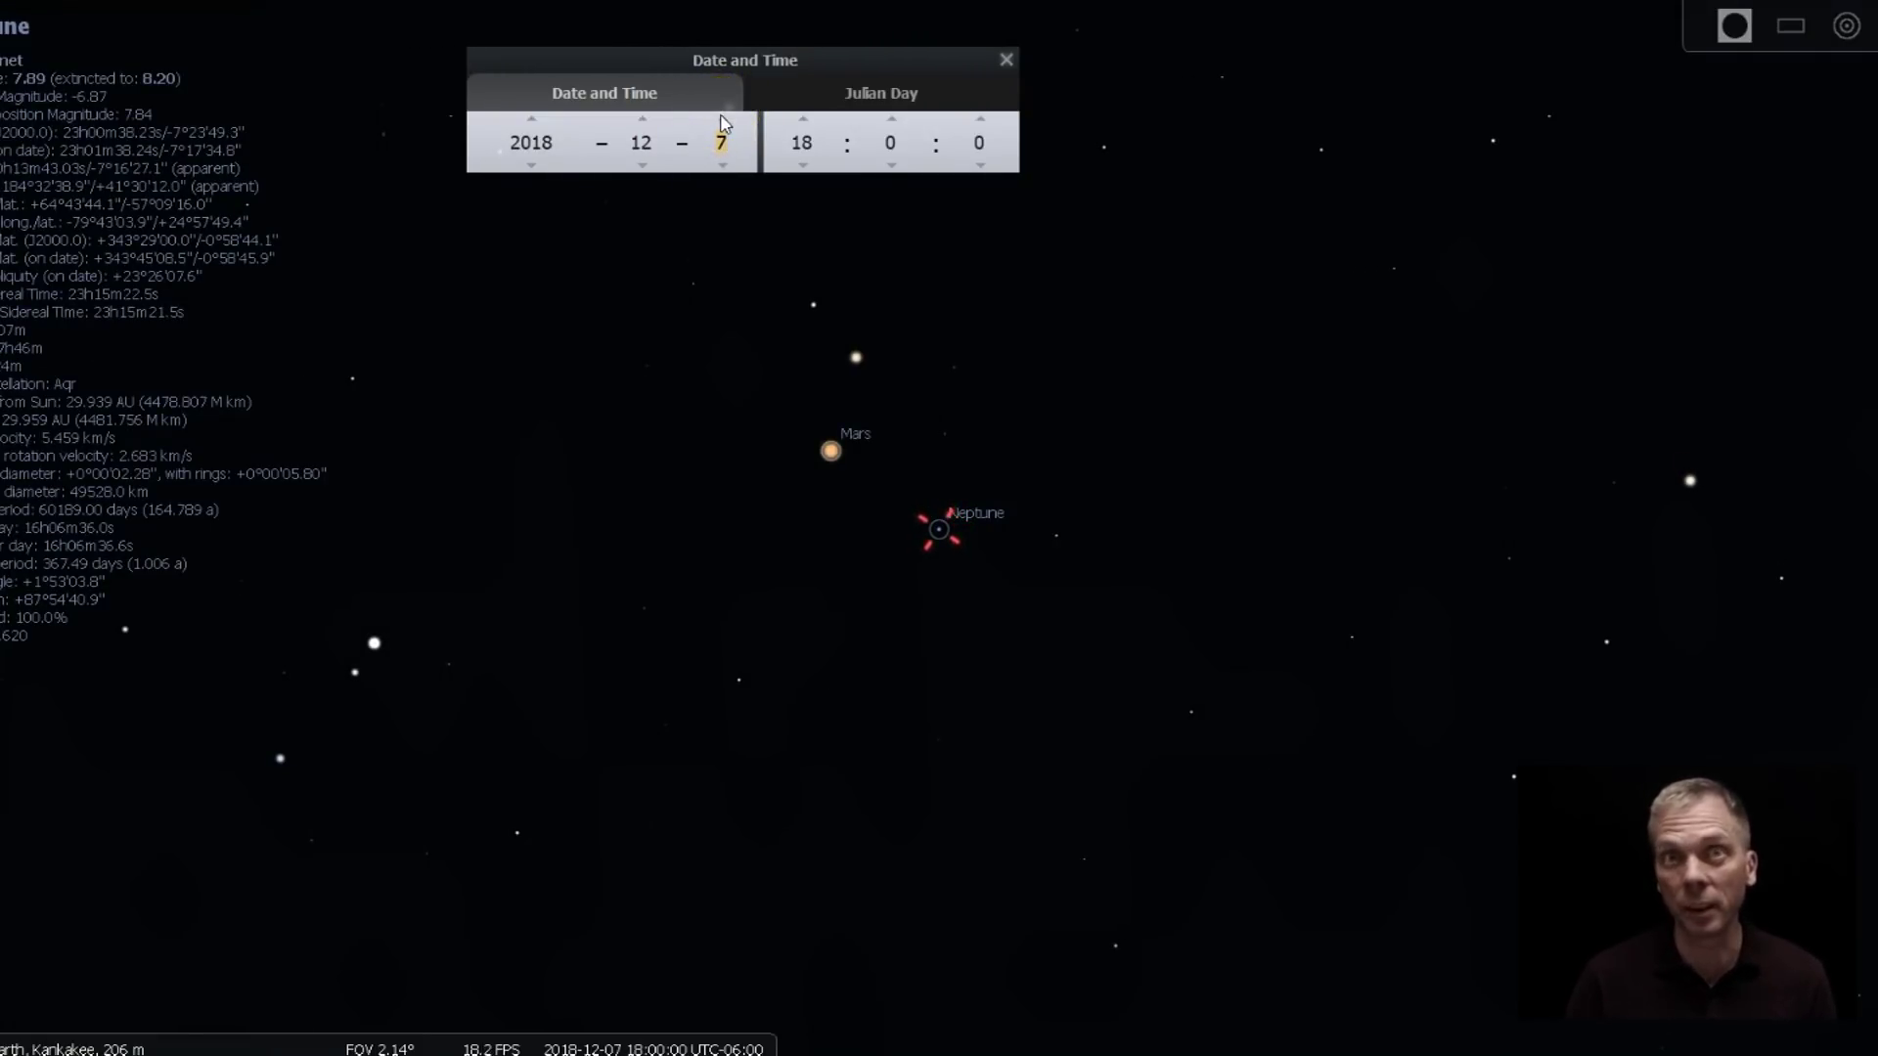
{"action": "left_click", "coordinate": [722, 118]}
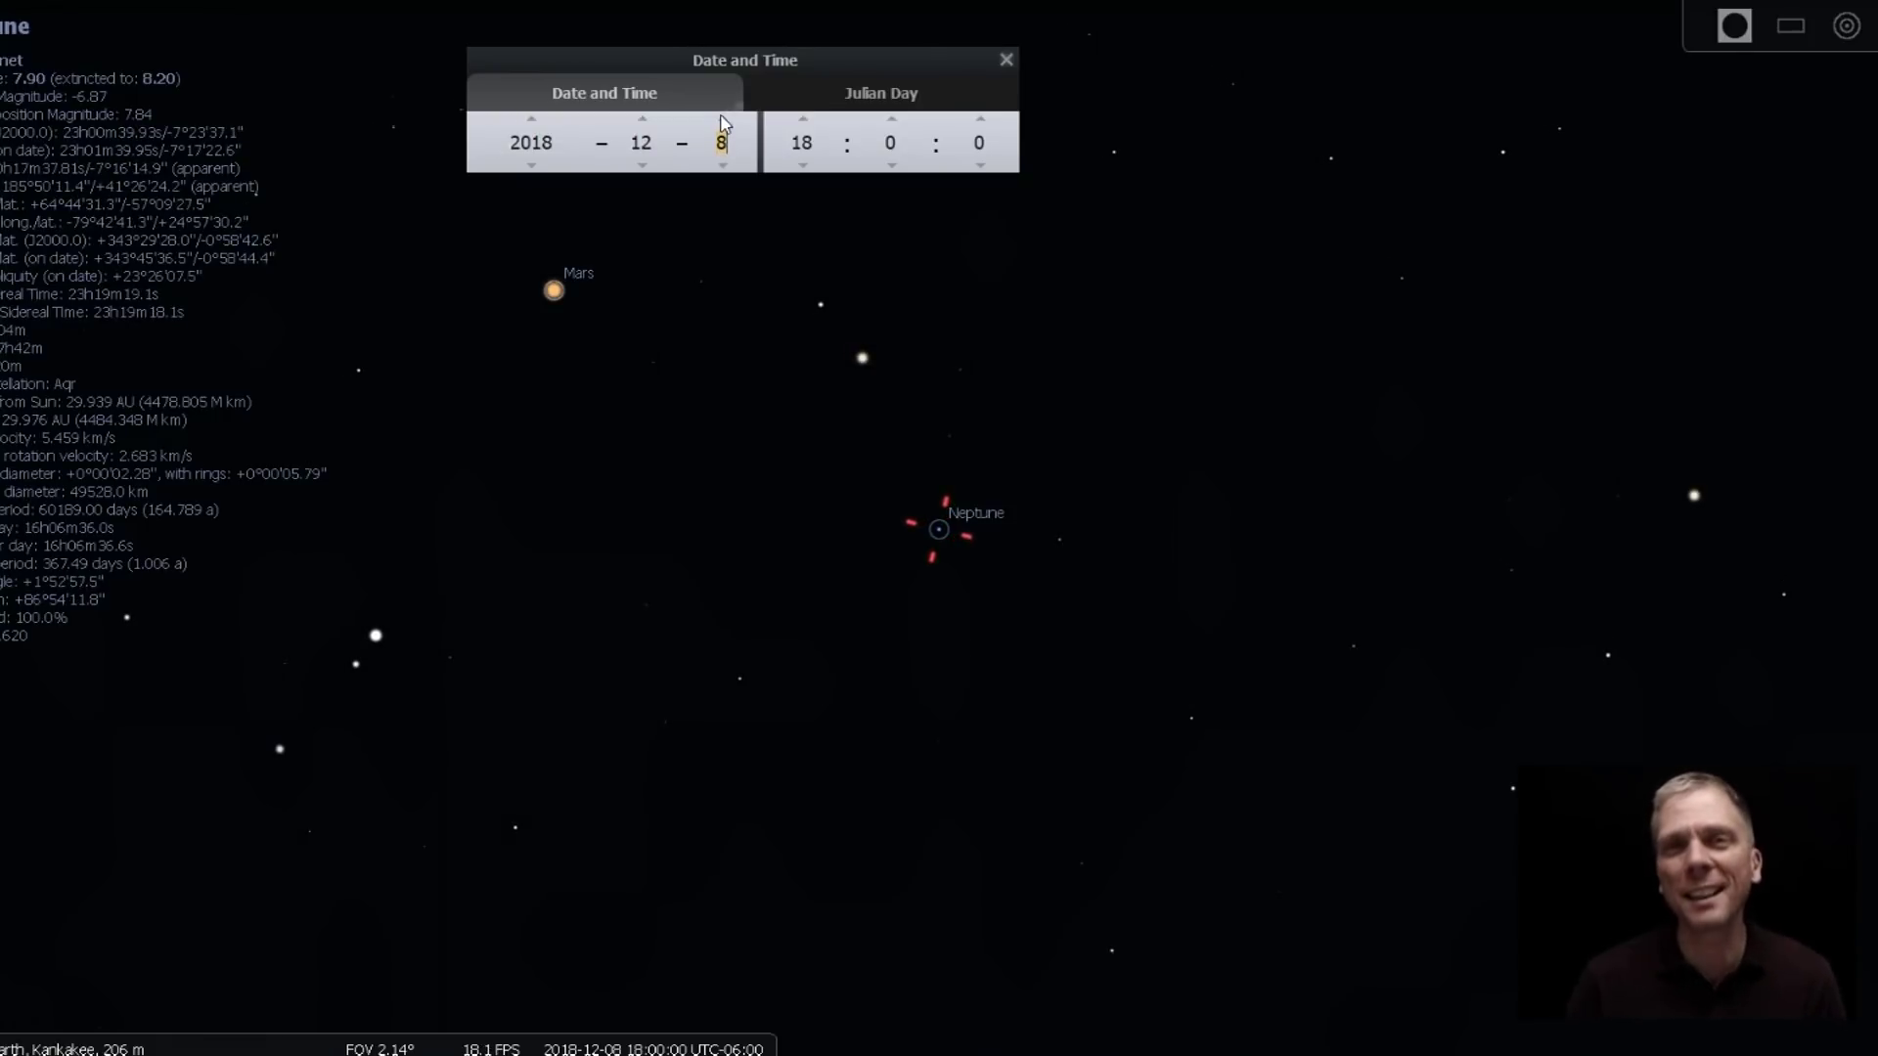
{"action": "left_click", "coordinate": [723, 118]}
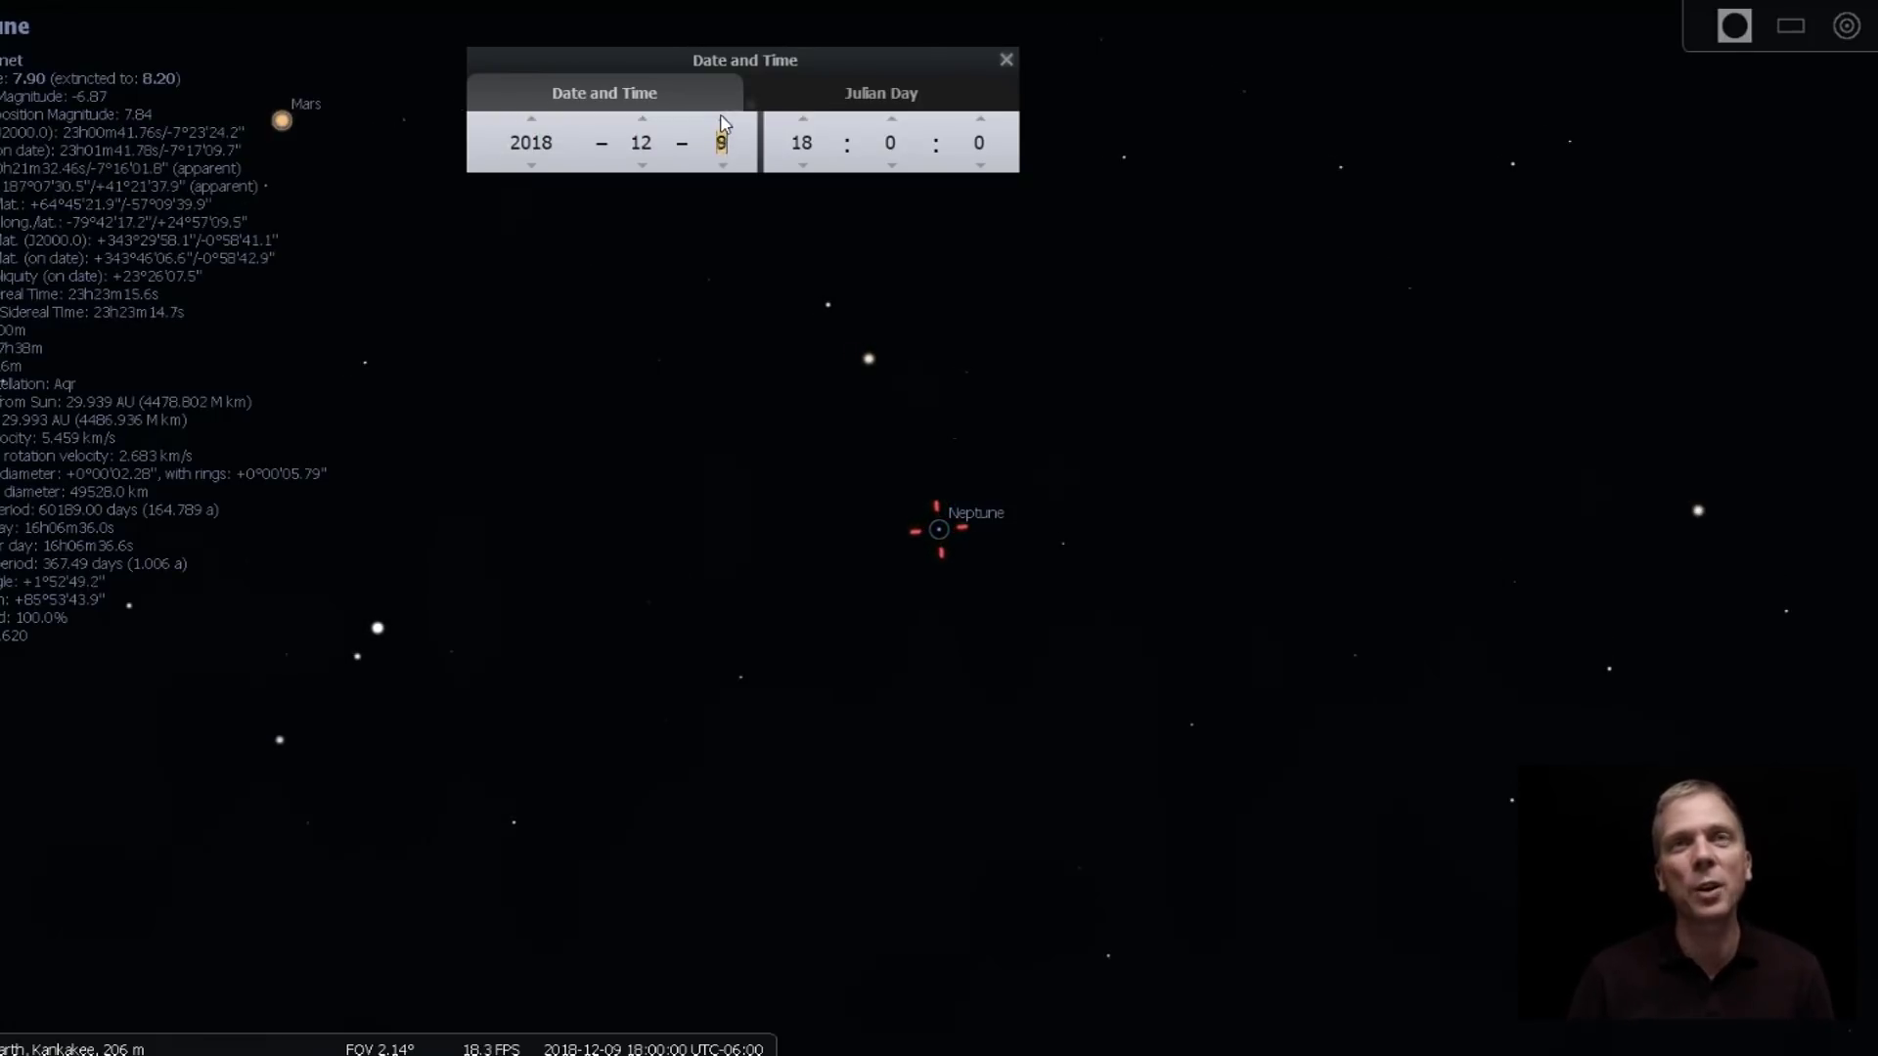
{"action": "left_click", "coordinate": [723, 118]}
{"action": "left_click", "coordinate": [723, 118]}
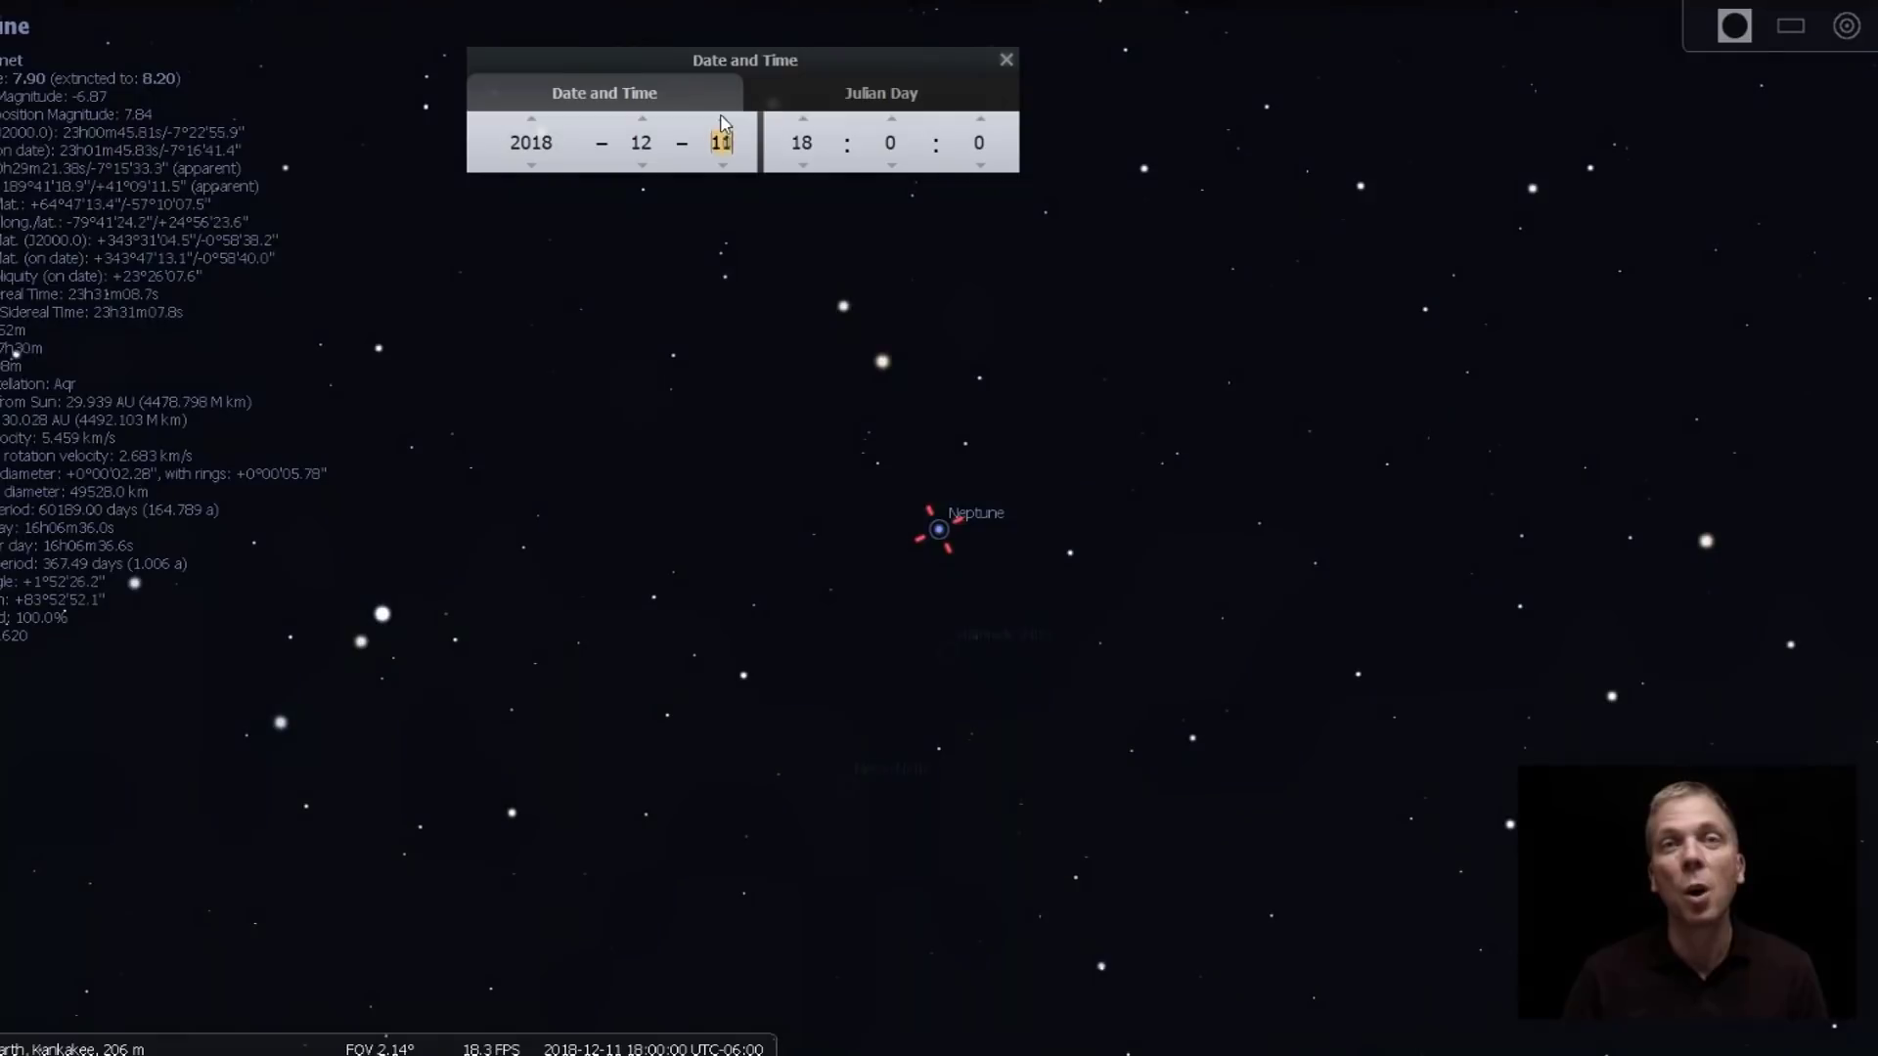
Step: Continue advancing the date day by day to 9 January 2019 to follow Neptune's motion against the background stars
{"action": "left_click", "coordinate": [722, 118]}
{"action": "left_click", "coordinate": [722, 118]}
{"action": "left_click", "coordinate": [722, 119]}
{"action": "left_click", "coordinate": [722, 118]}
{"action": "left_click", "coordinate": [722, 118]}
{"action": "left_click", "coordinate": [722, 118]}
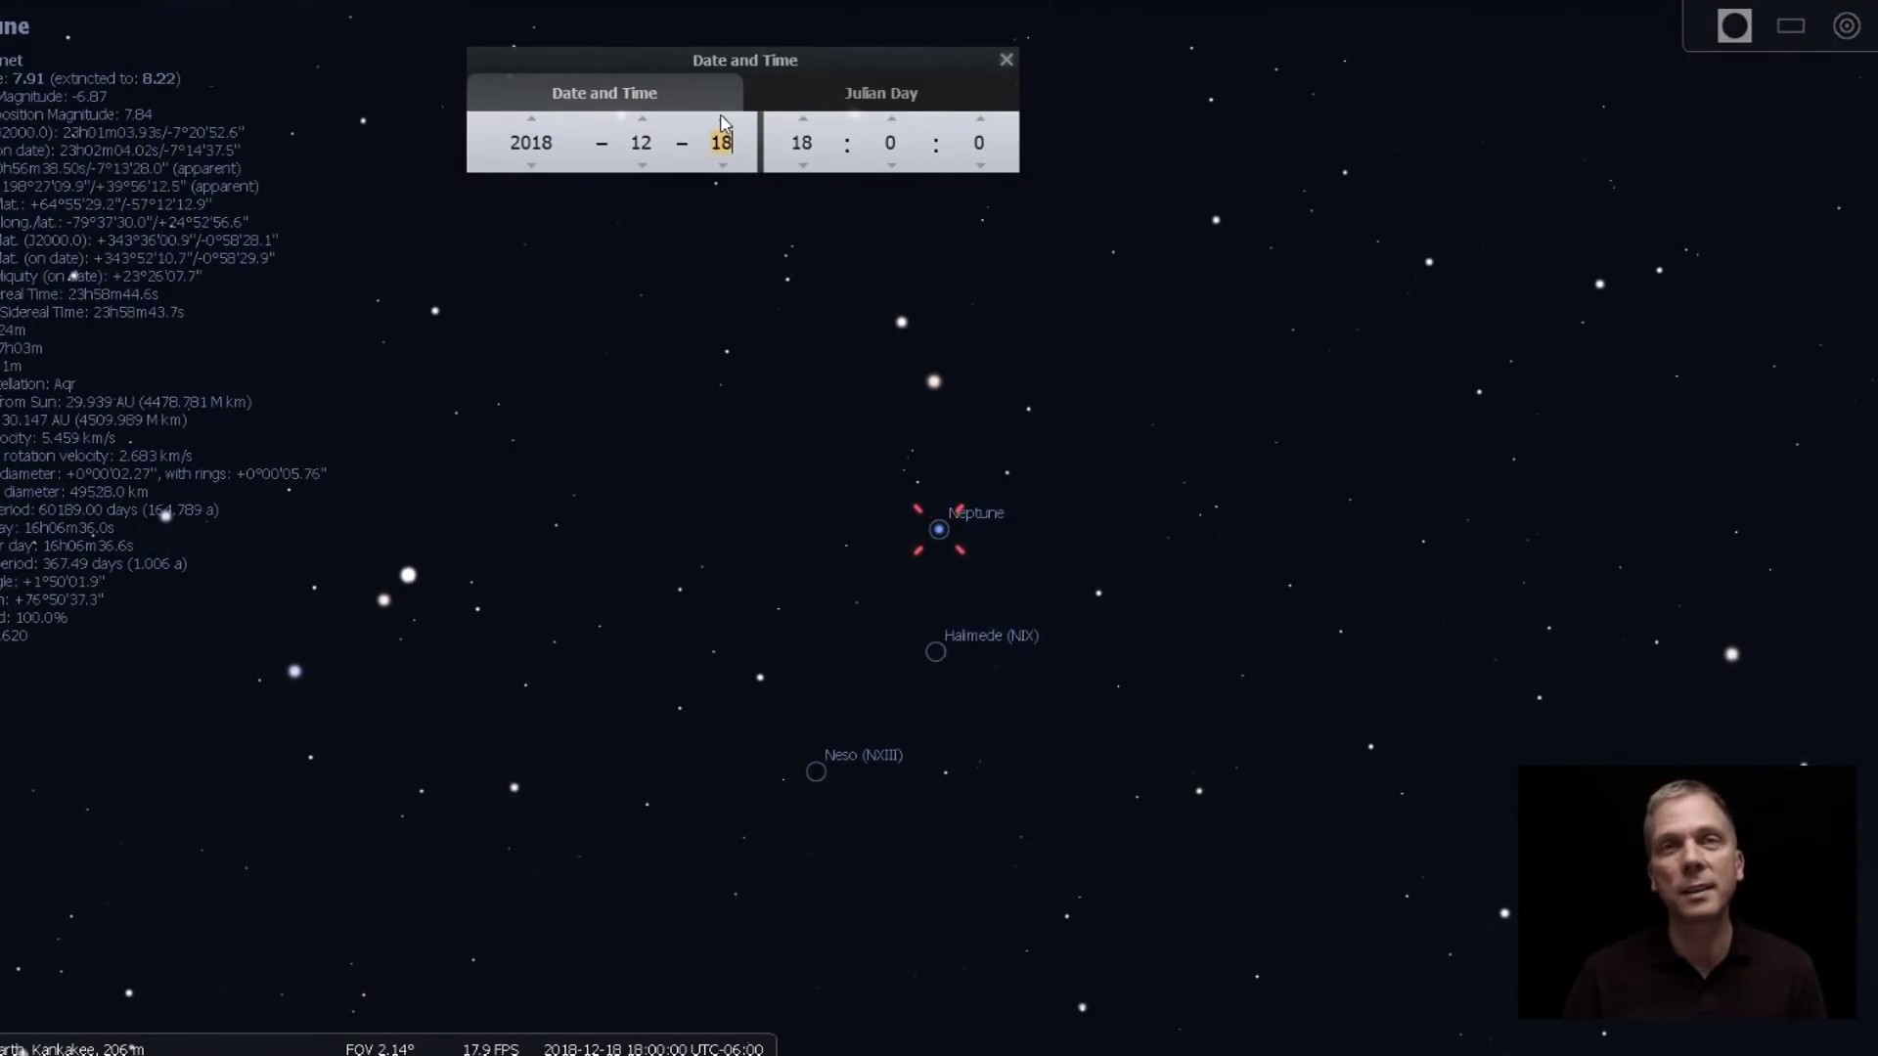
{"action": "left_click", "coordinate": [723, 119]}
{"action": "left_click", "coordinate": [723, 118]}
{"action": "left_click", "coordinate": [723, 118]}
{"action": "left_click", "coordinate": [722, 118]}
{"action": "left_click", "coordinate": [723, 118]}
{"action": "left_click", "coordinate": [722, 118]}
{"action": "left_click", "coordinate": [723, 119]}
{"action": "left_click", "coordinate": [723, 118]}
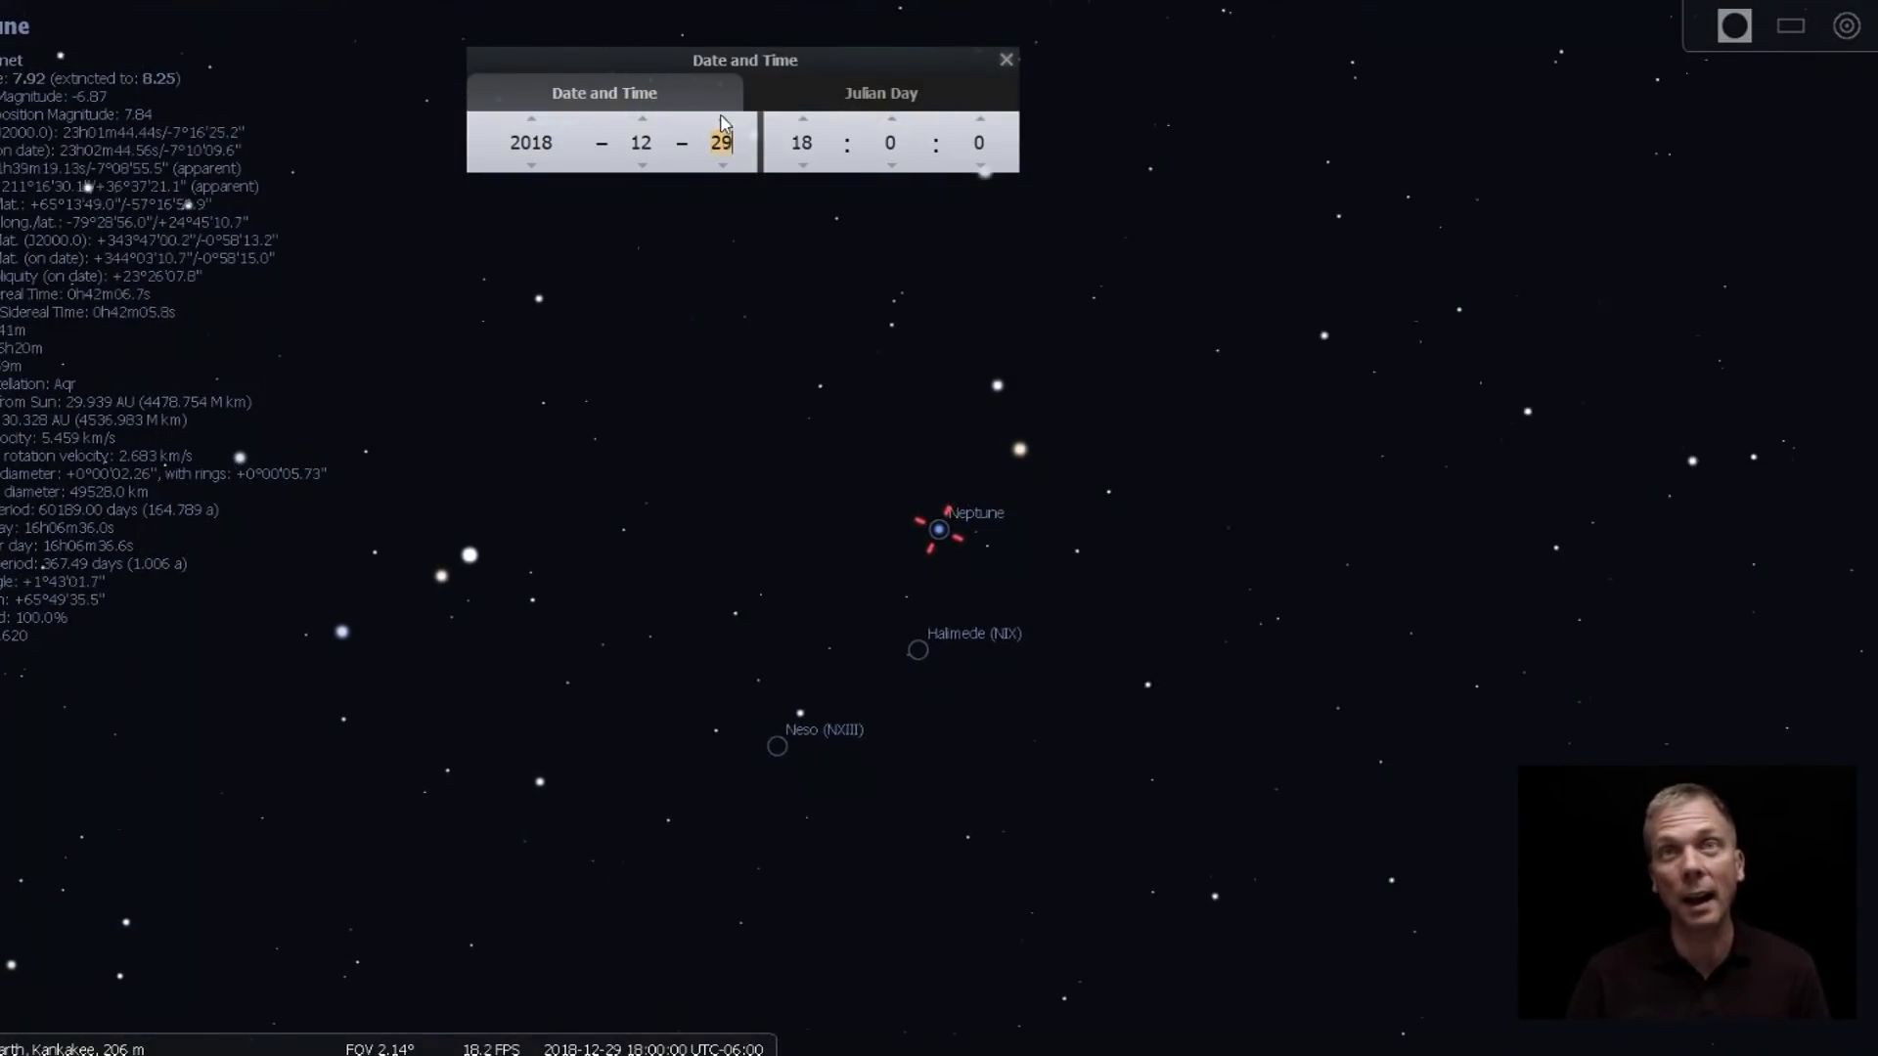
{"action": "left_click", "coordinate": [723, 118]}
{"action": "left_click", "coordinate": [723, 118]}
{"action": "left_click", "coordinate": [723, 118]}
{"action": "left_click", "coordinate": [723, 119]}
{"action": "left_click", "coordinate": [722, 119]}
{"action": "left_click", "coordinate": [722, 119]}
{"action": "left_click", "coordinate": [722, 118]}
{"action": "left_click", "coordinate": [723, 118]}
{"action": "left_click", "coordinate": [722, 118]}
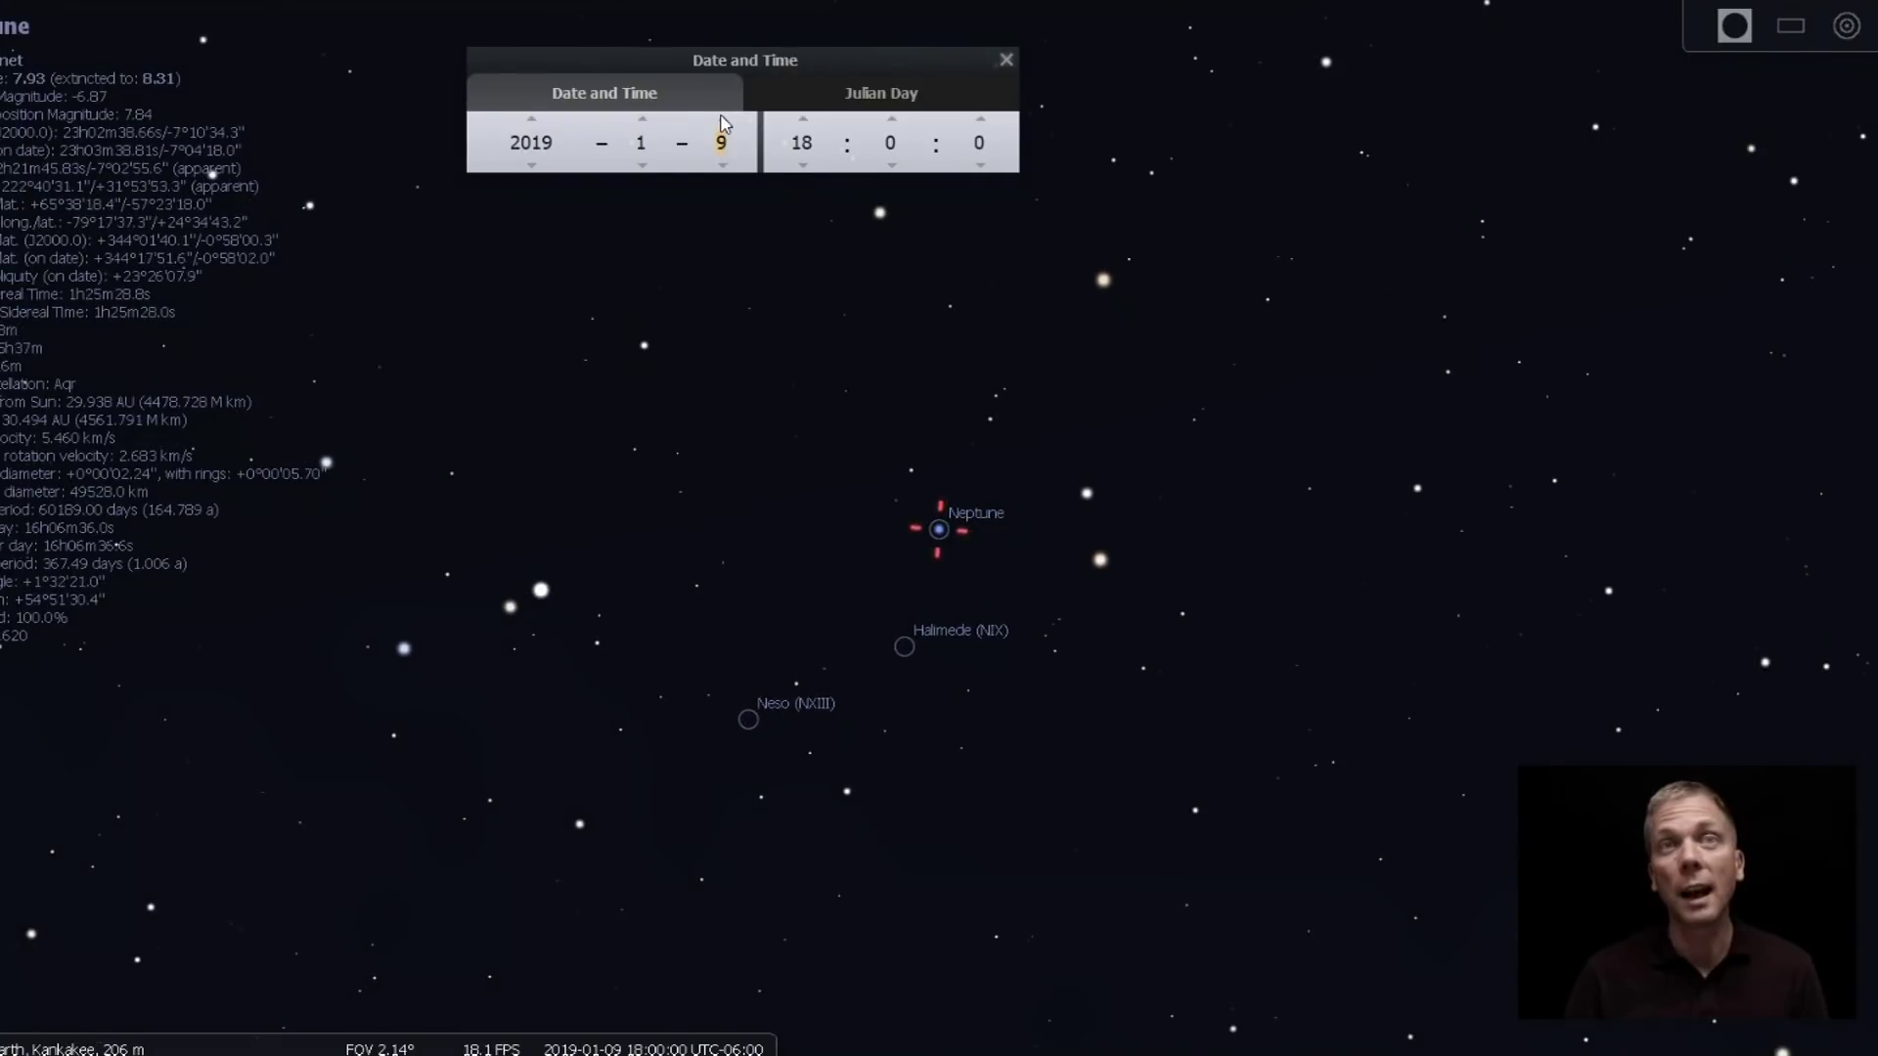